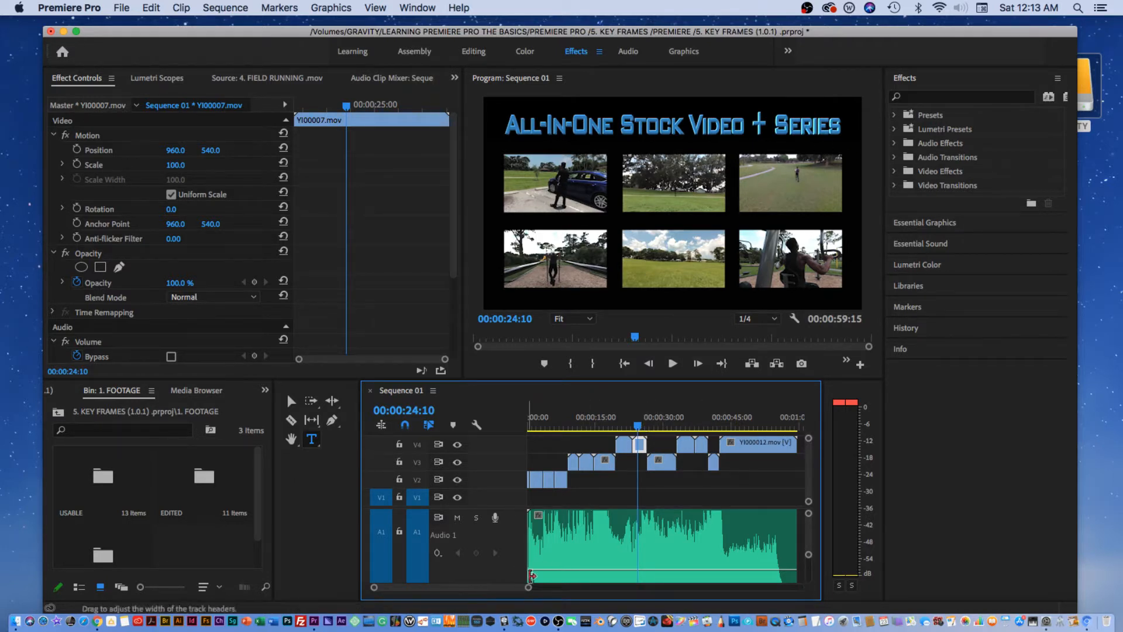
Magnify the timeline view and switch back to the Selection tool.
left_click_drag(529, 588, 508, 588)
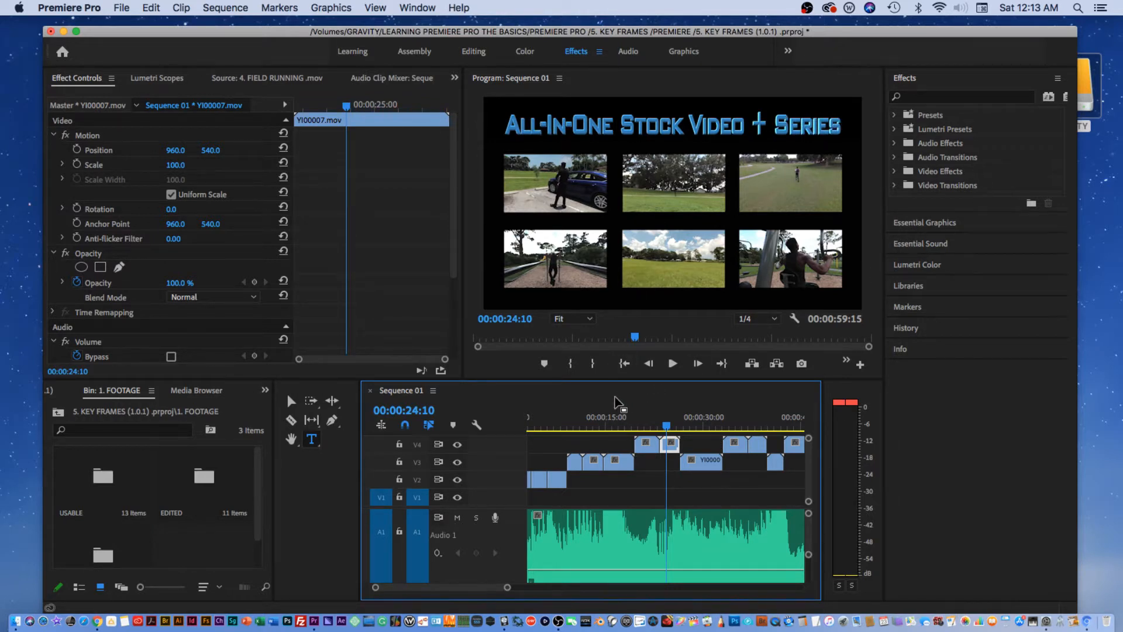
left_click(290, 401)
Apply the Crop effect to YI00007.mov on V4 and set Crop Top to 19%.
left_click(969, 98)
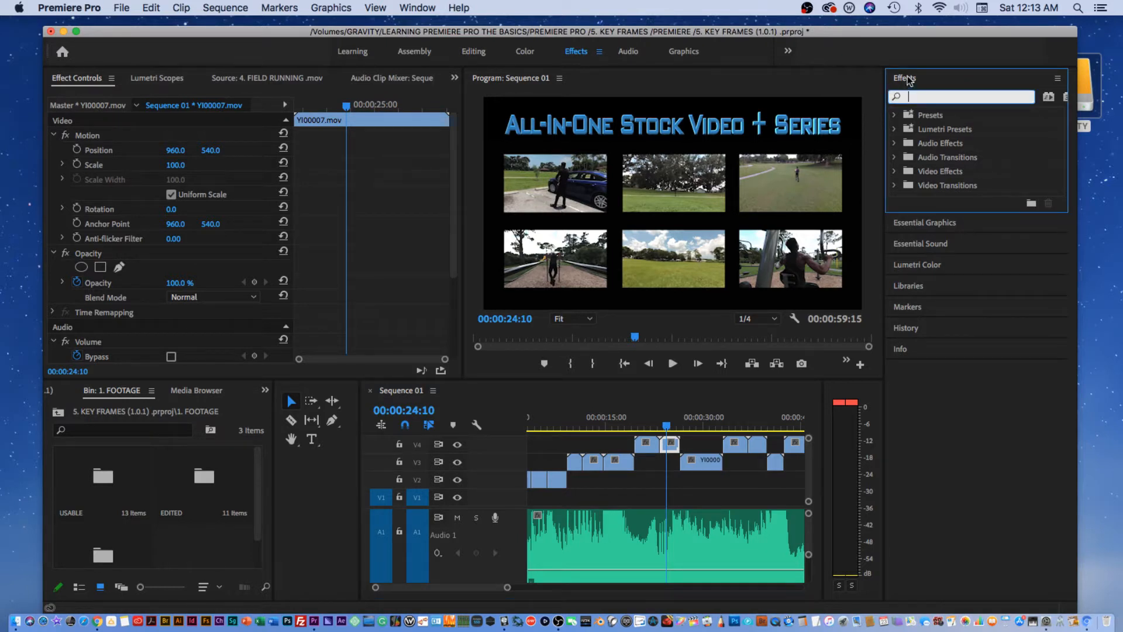
type("CRIP")
key("BackSpace")
key("BackSpace")
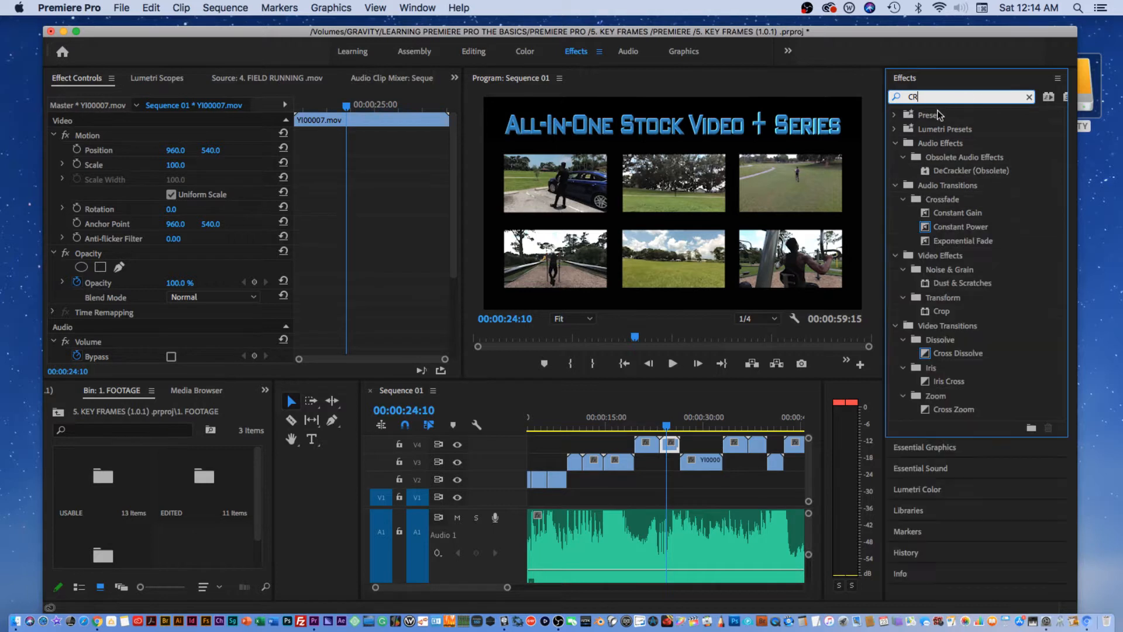
type("OP")
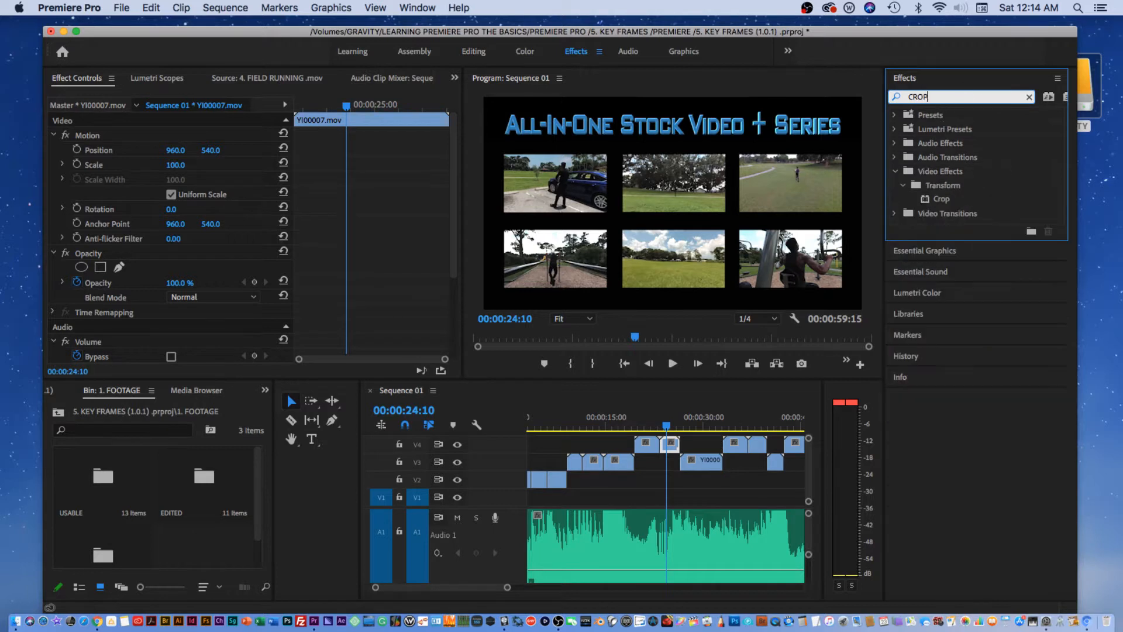
left_click(931, 200)
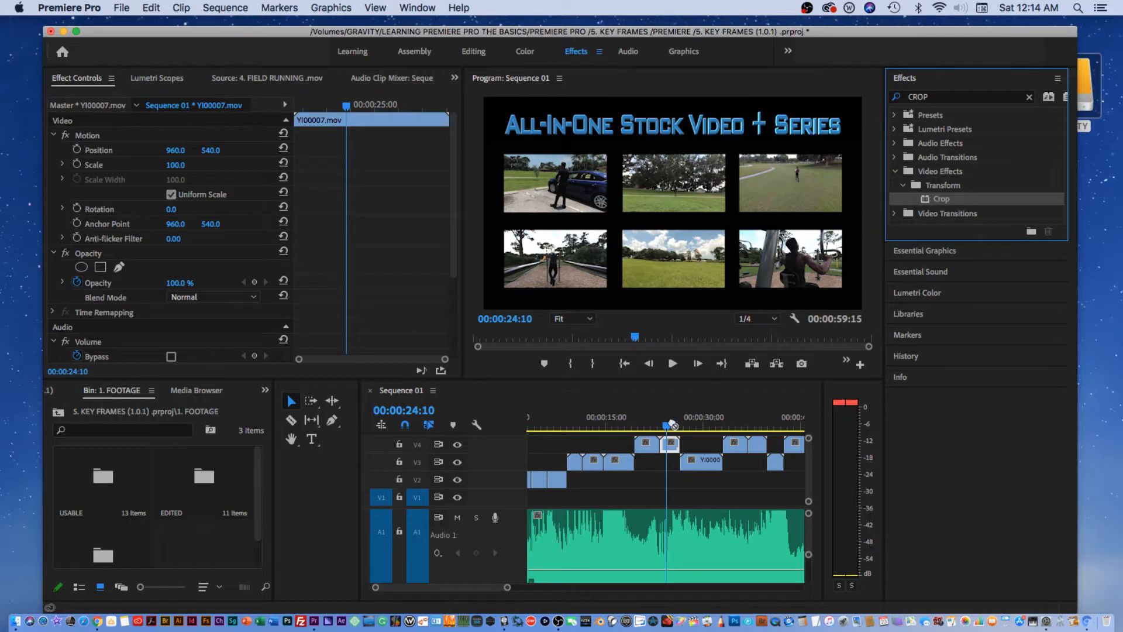
left_click_drag(673, 426, 671, 443)
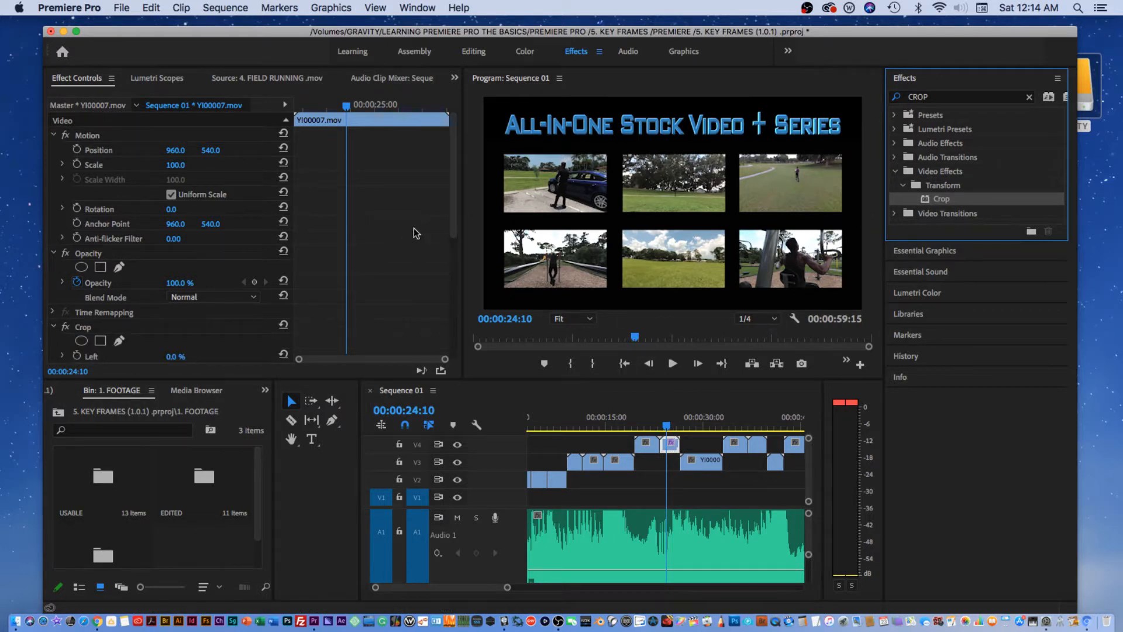
left_click_drag(452, 214, 456, 227)
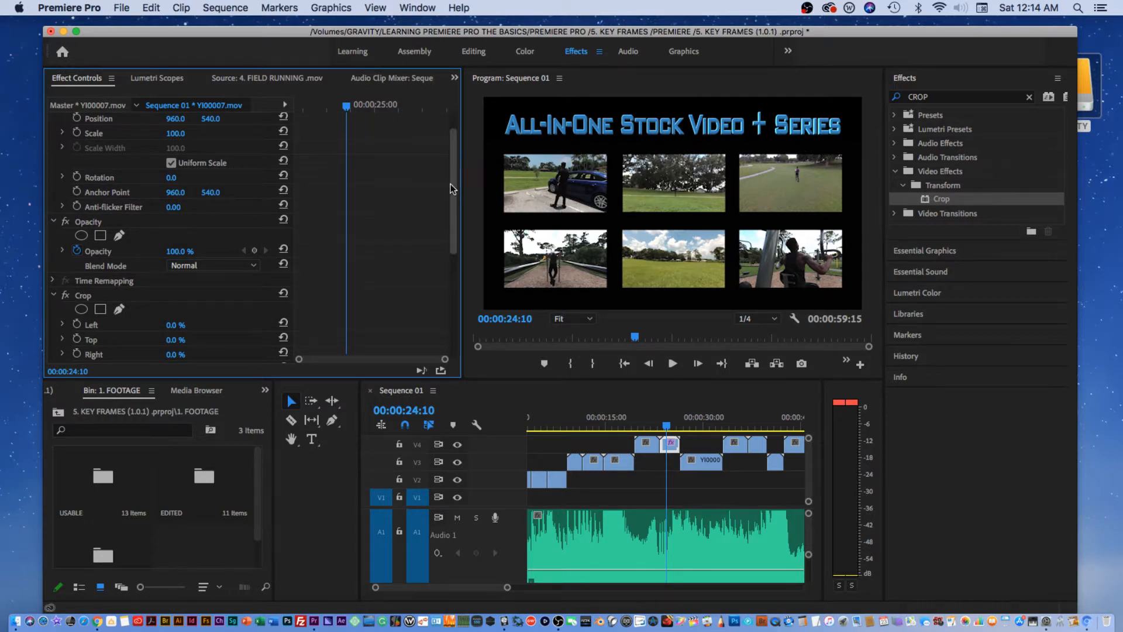
left_click_drag(455, 203, 288, 246)
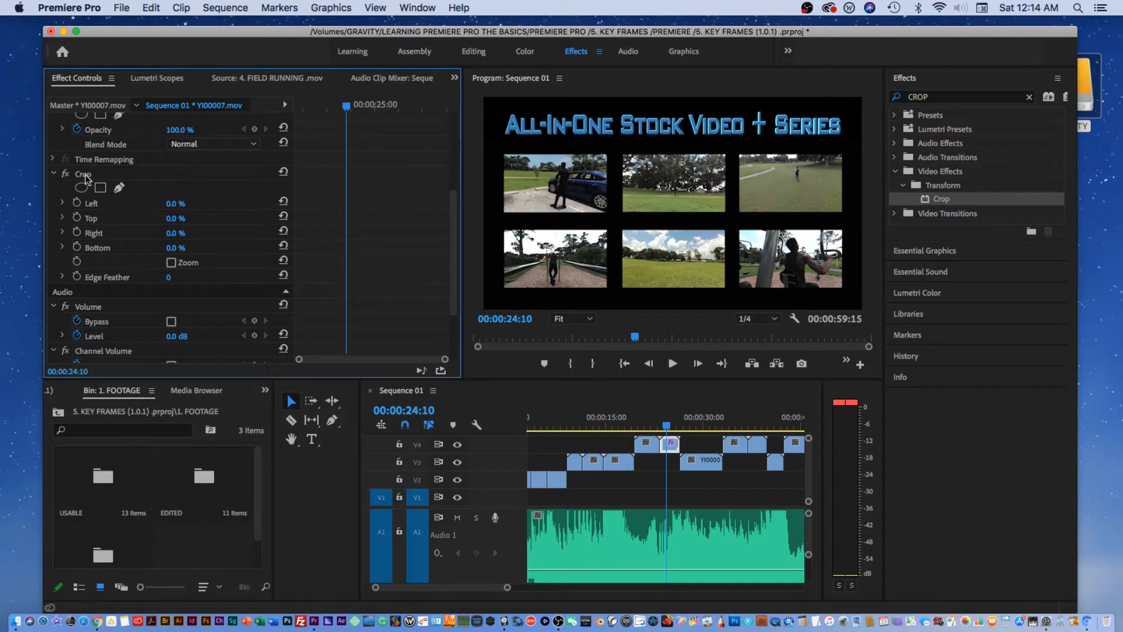
mouse_move(176, 218)
left_mouse_down()
mouse_move(196, 219)
mouse_move(176, 219)
mouse_move(187, 218)
left_mouse_up()
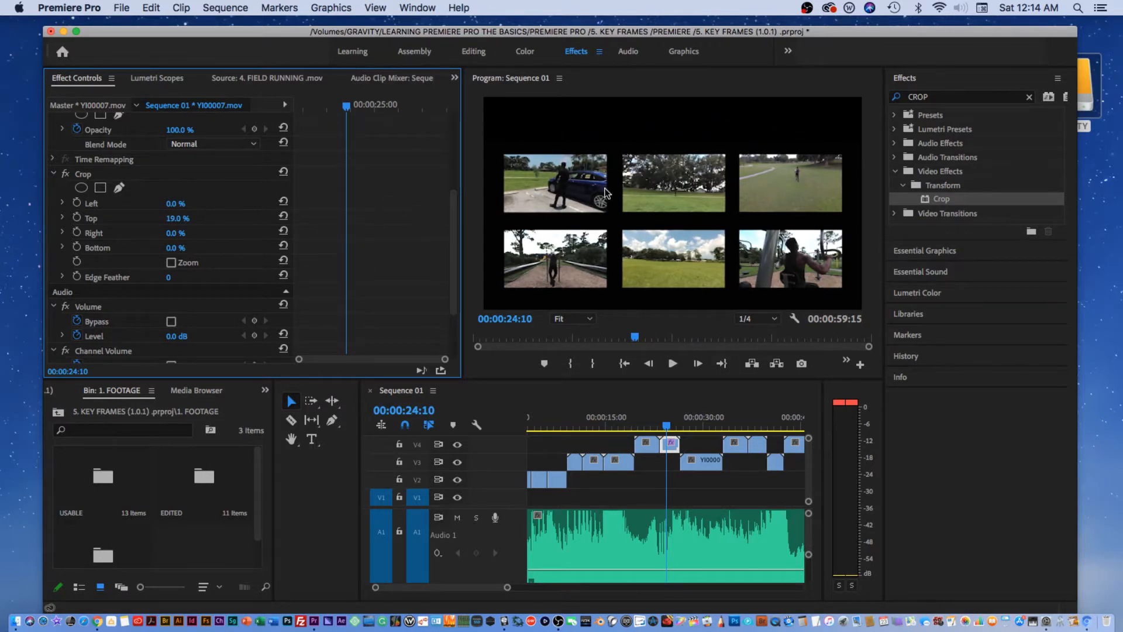
left_click_drag(670, 425, 670, 427)
key("space")
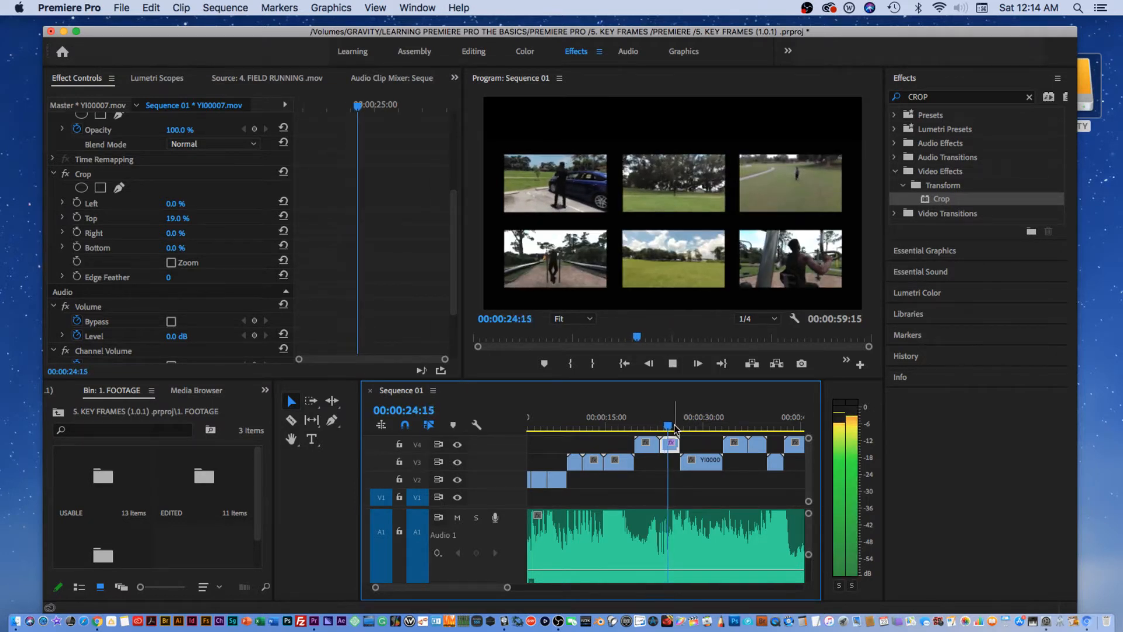
left_click(672, 425)
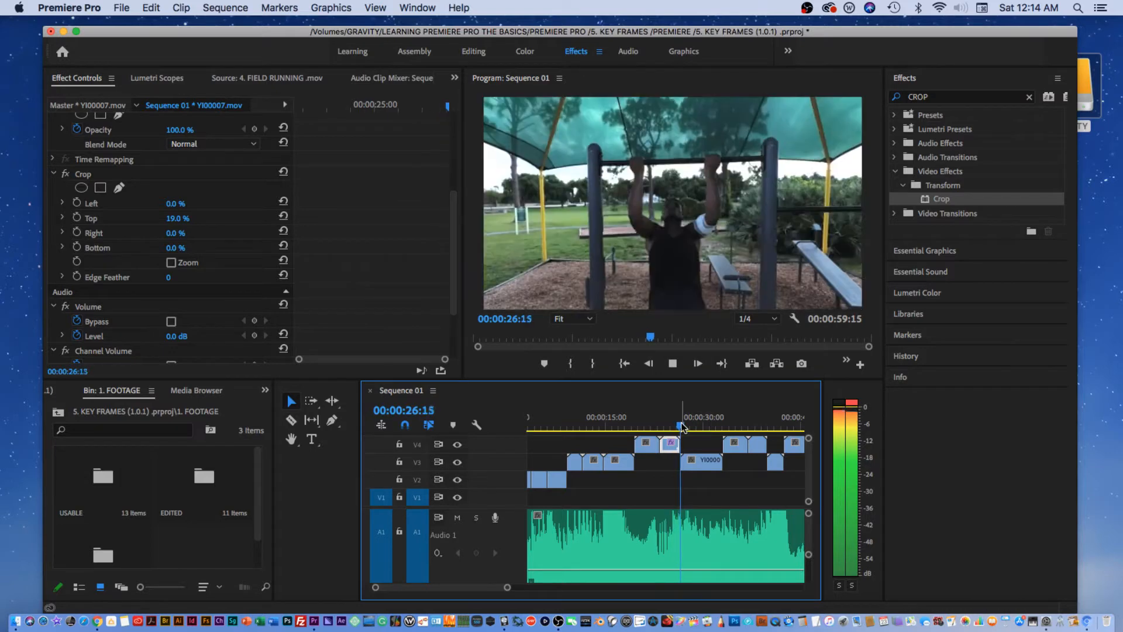
left_click_drag(672, 426, 662, 428)
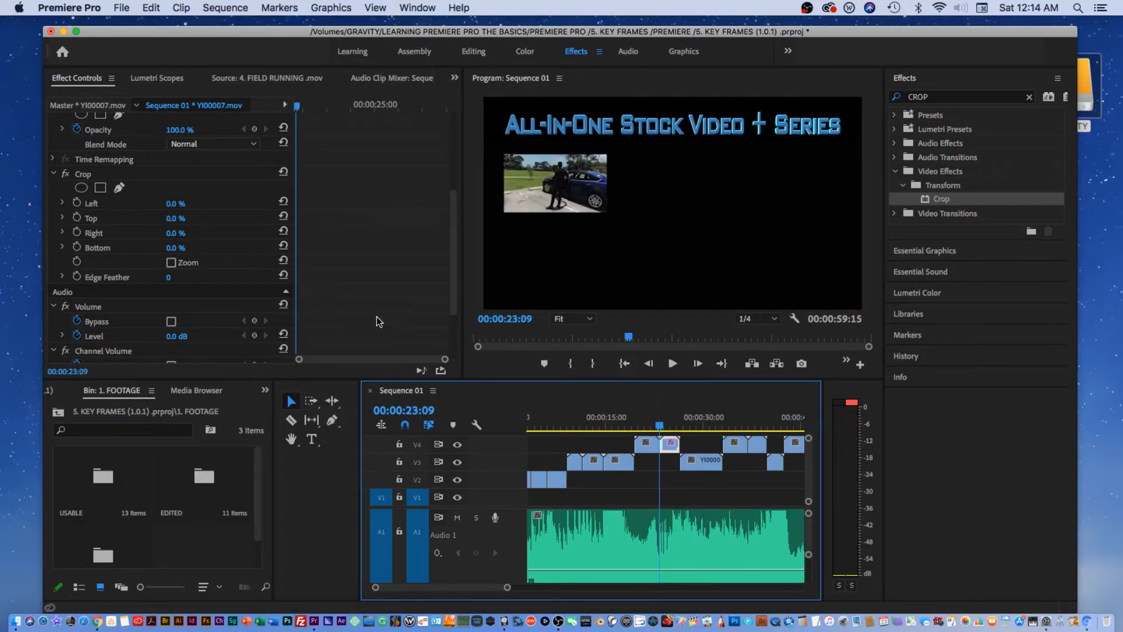
left_click(620, 425)
key("space")
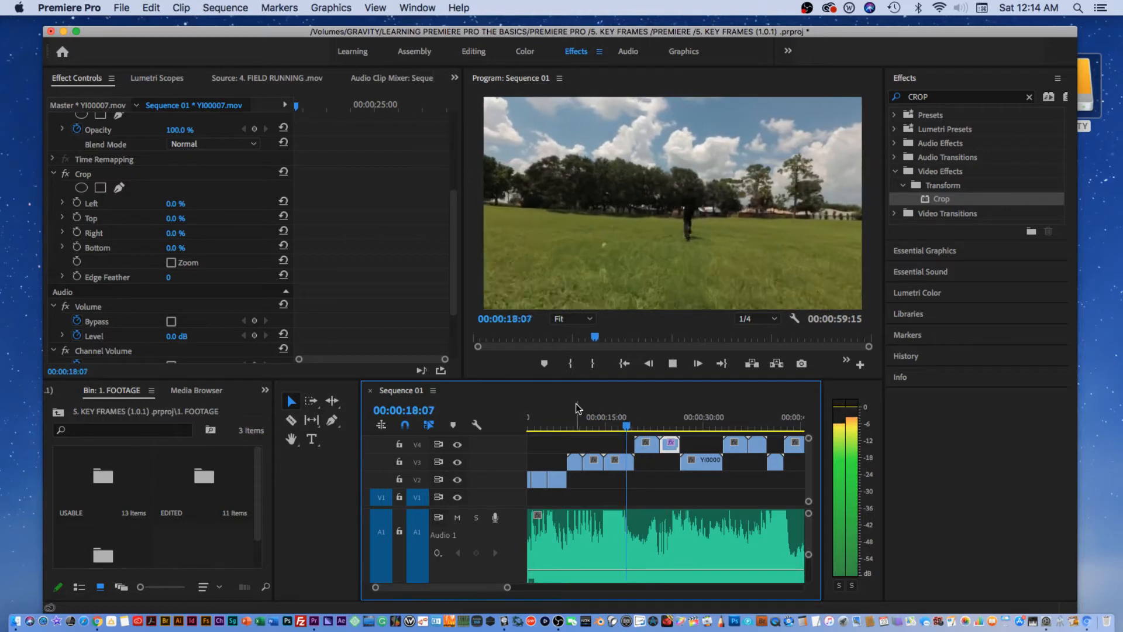
left_click(592, 426)
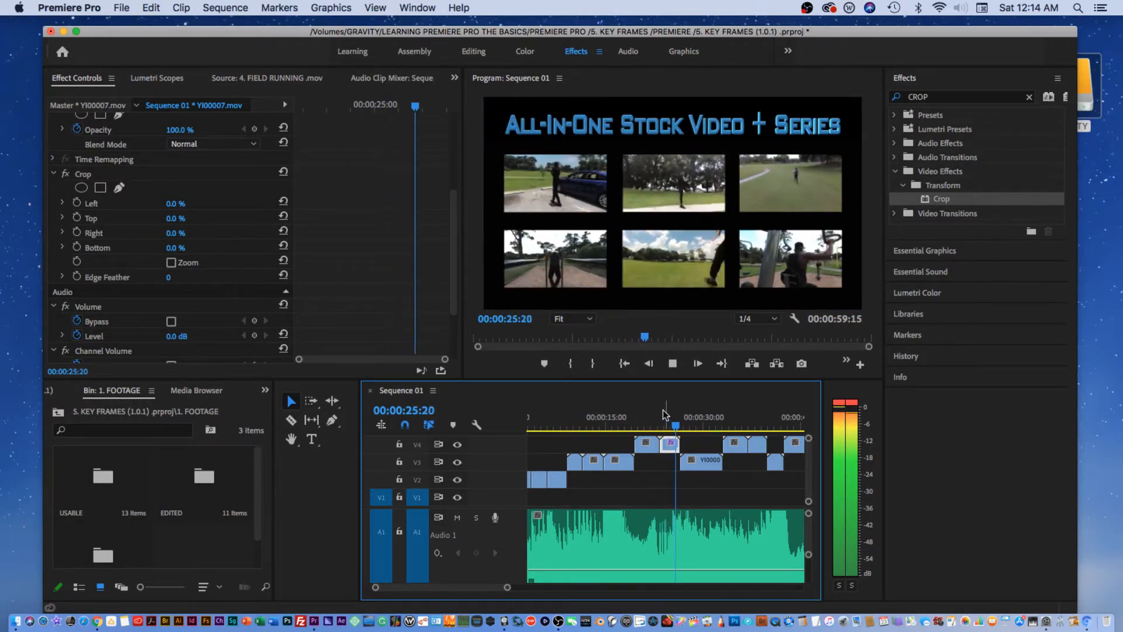
key("space")
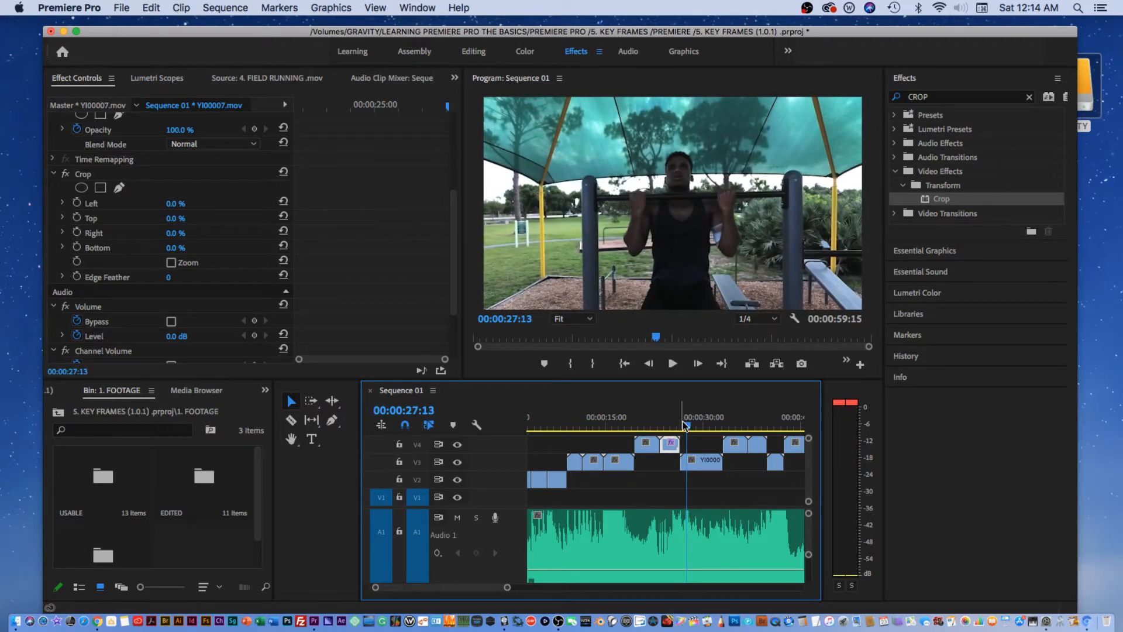
left_click(665, 419)
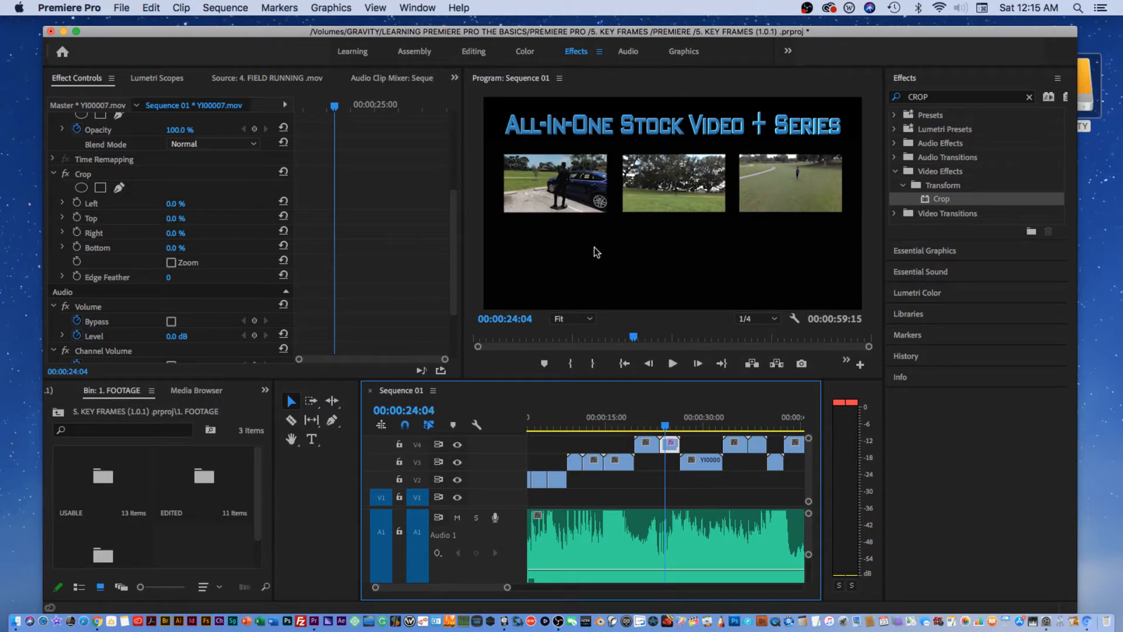
mouse_move(809, 437)
left_mouse_down()
mouse_move(808, 459)
mouse_move(809, 436)
left_mouse_up()
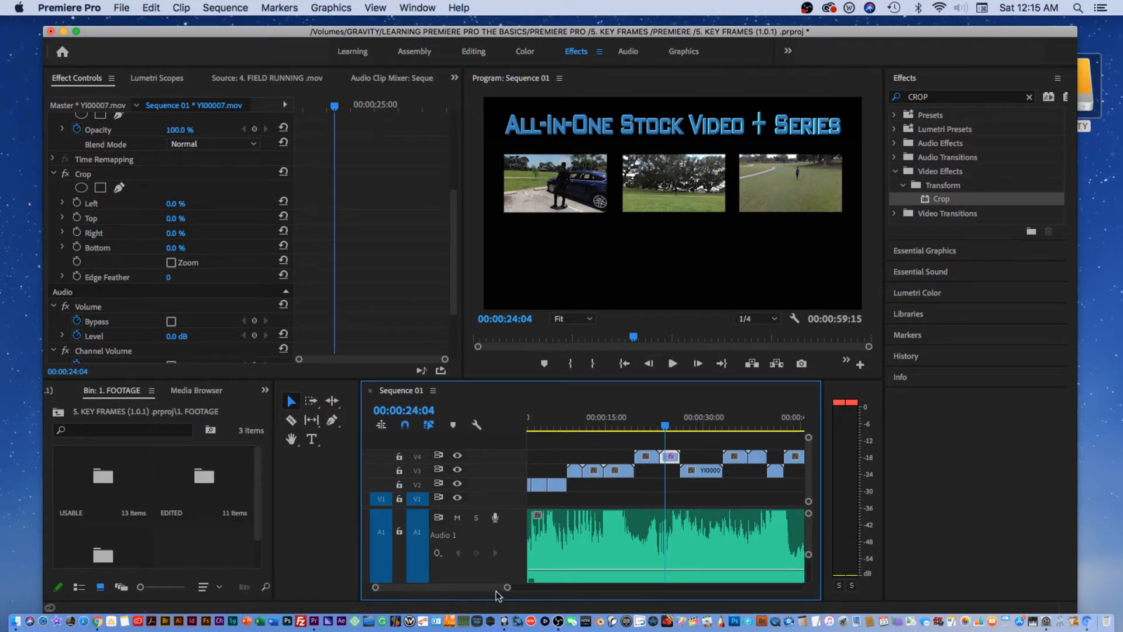
left_click_drag(508, 590, 455, 588)
Move the 1. OUT OF THE CAR.mov clip from V2 up onto V5, about 13 seconds in.
left_click(534, 428)
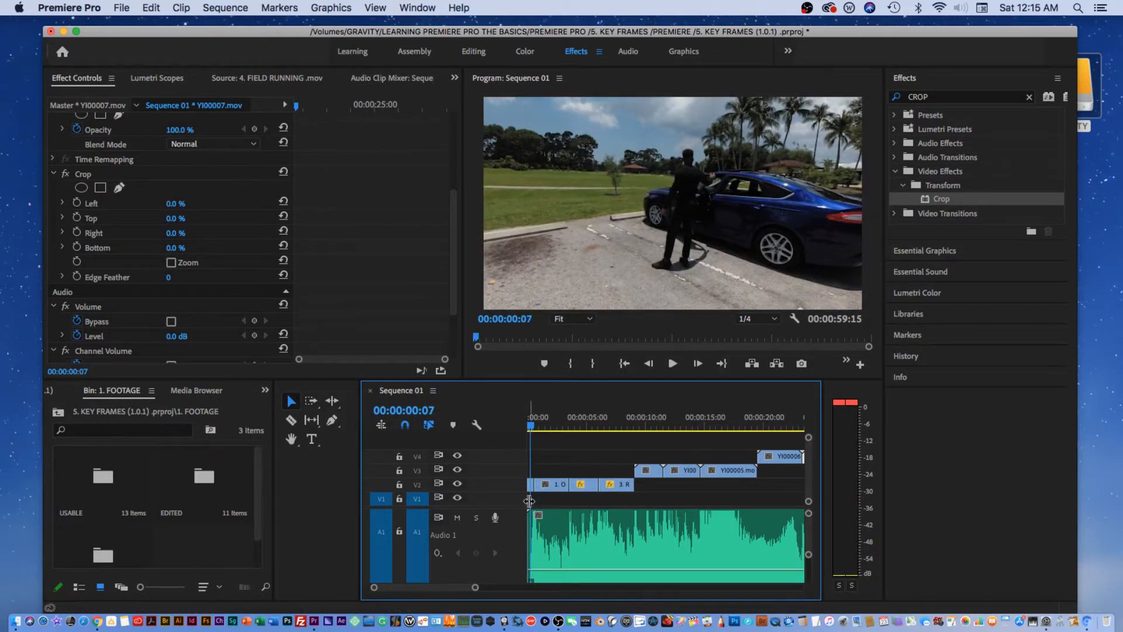
left_click_drag(533, 489, 708, 444)
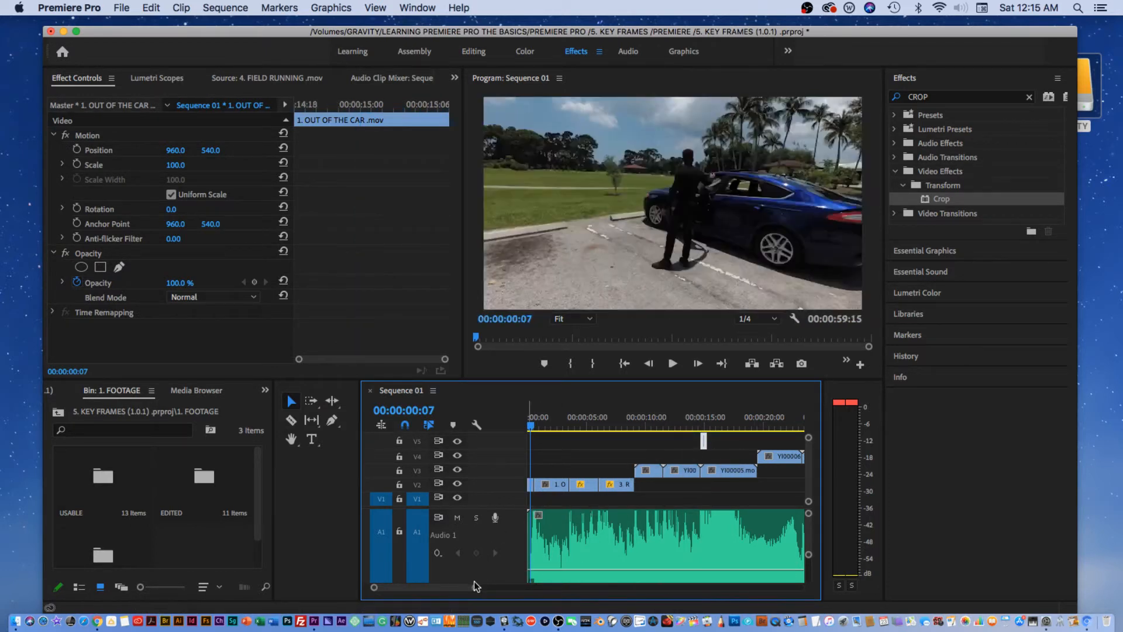
left_click_drag(474, 585, 542, 587)
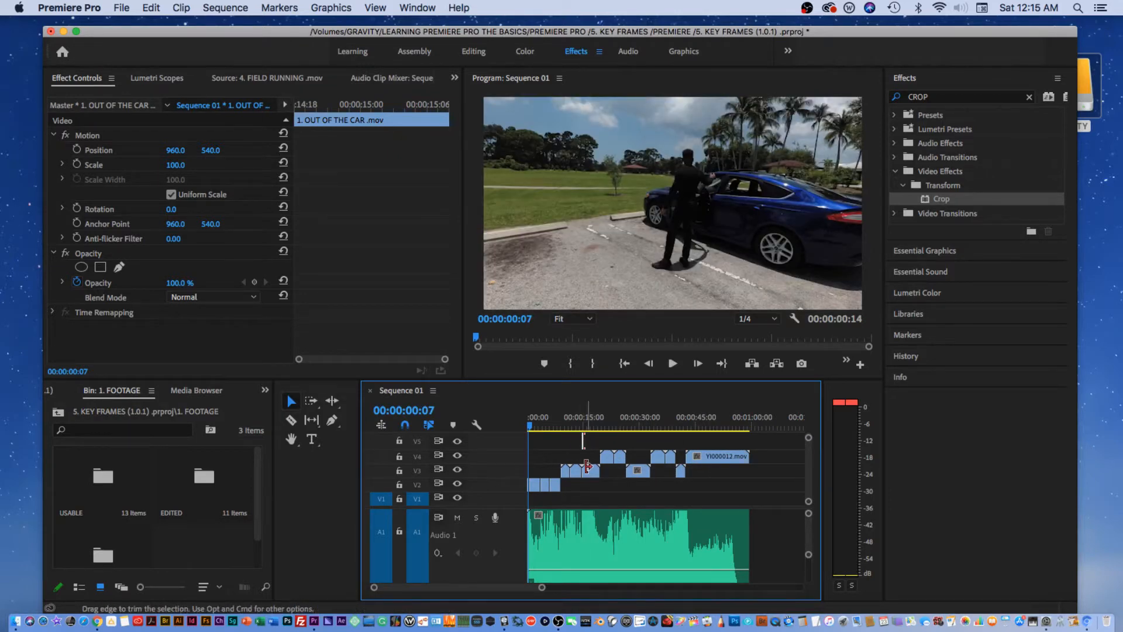
left_click(580, 452)
left_click_drag(542, 587, 514, 587)
left_click(539, 486)
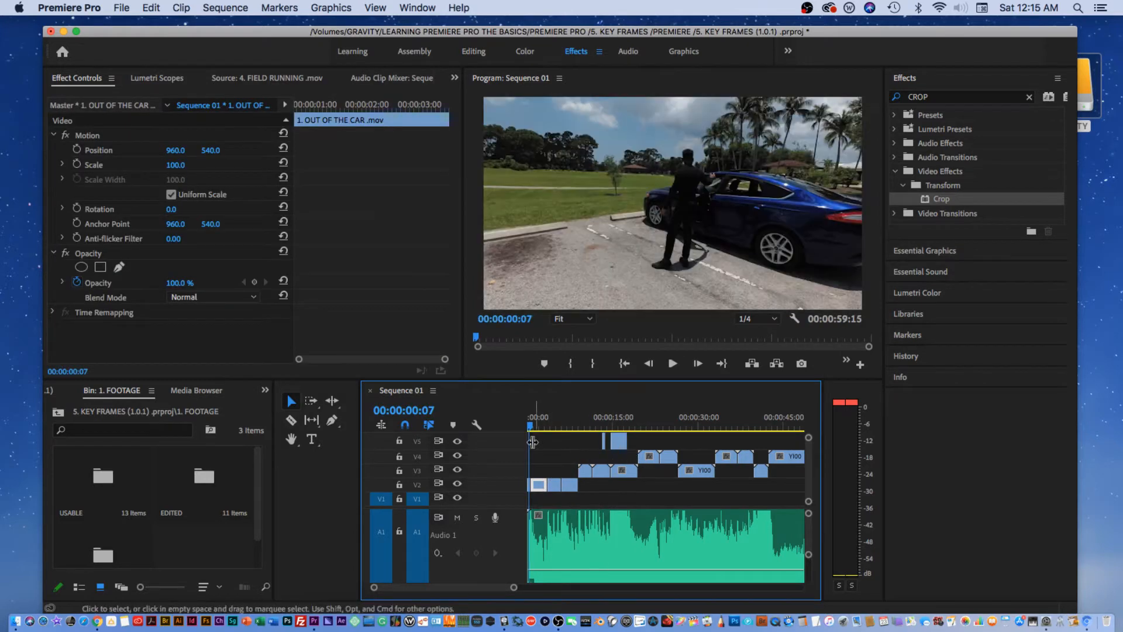
Add three more video tracks to the sequence, up to V7.
right_click(484, 441)
left_click(518, 472)
right_click(504, 452)
left_click(521, 471)
right_click(511, 439)
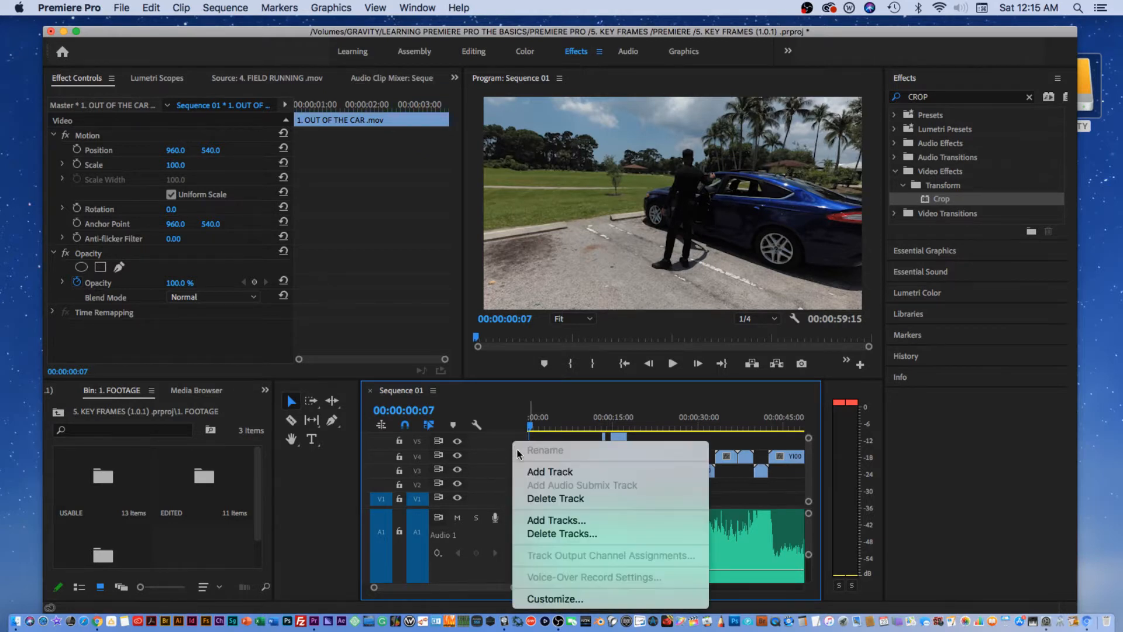
left_click(536, 476)
Move the car clip up to the top video track around the 37-second mark.
left_click_drag(809, 440, 810, 433)
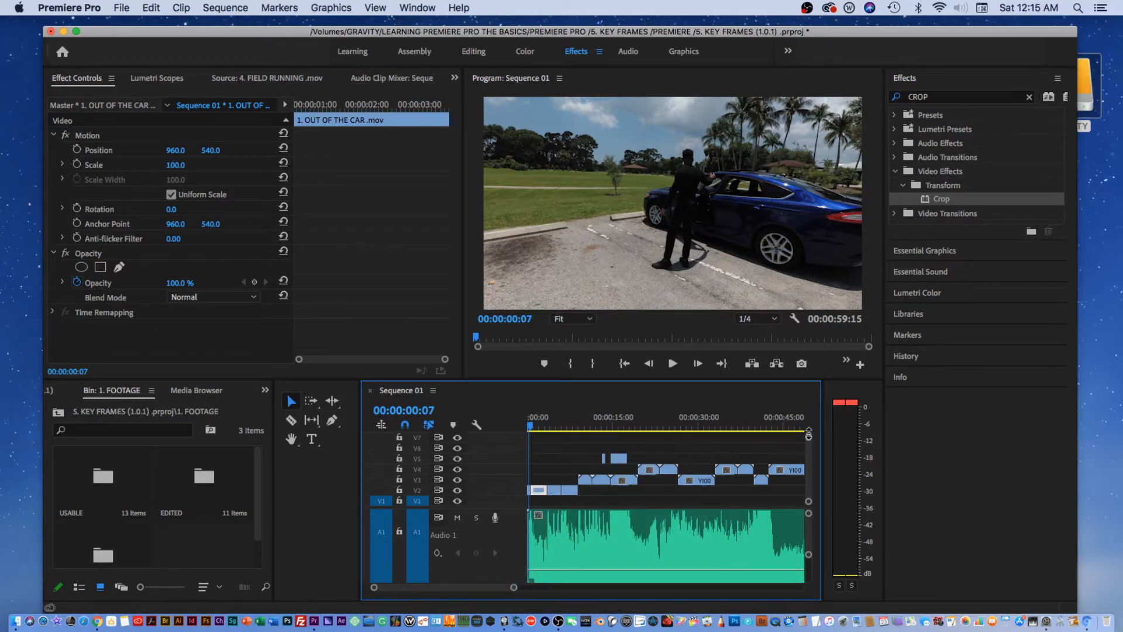
left_click_drag(617, 459, 744, 448)
left_click_drag(604, 461, 740, 438)
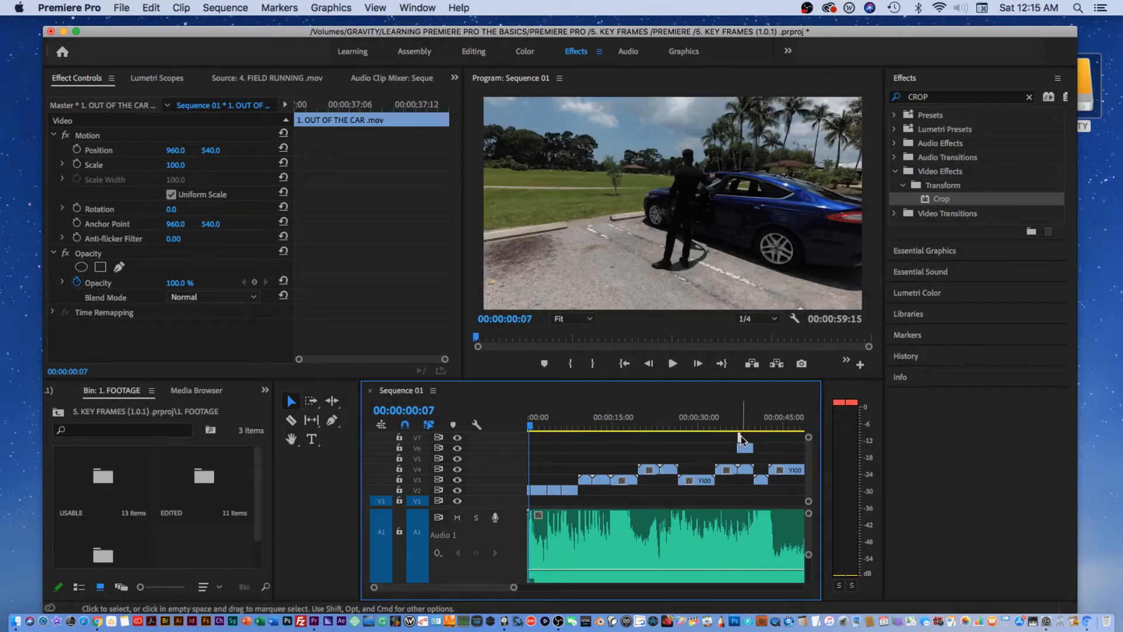
At 00:00:25:05, scale the car clip to 27 and set its Position to 372, 440.
left_click(740, 426)
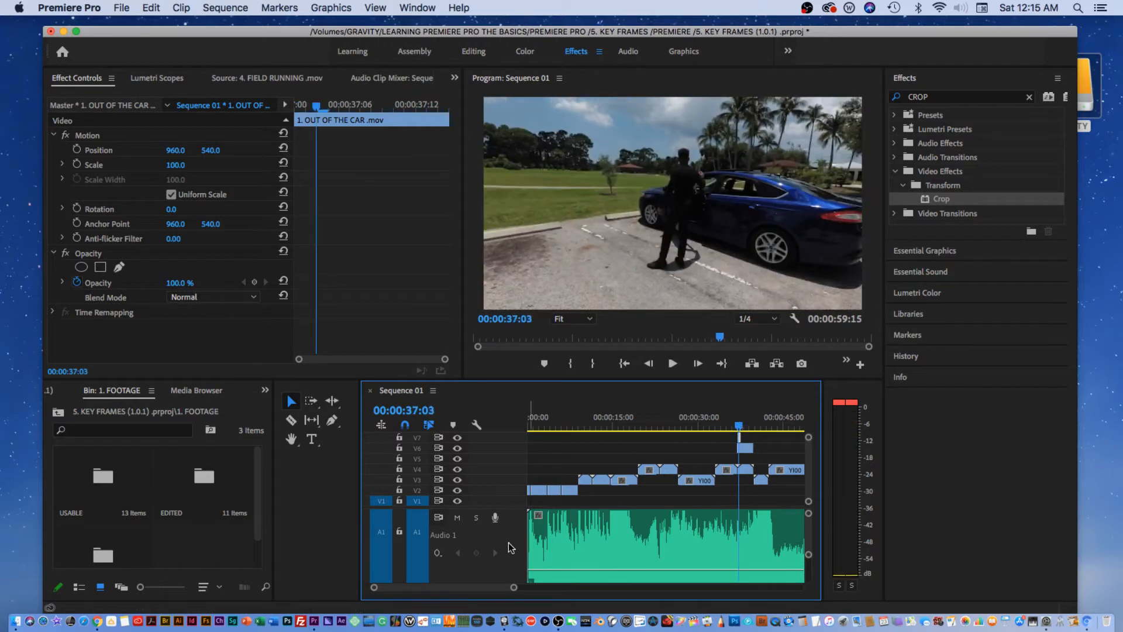
left_click_drag(514, 587, 543, 588)
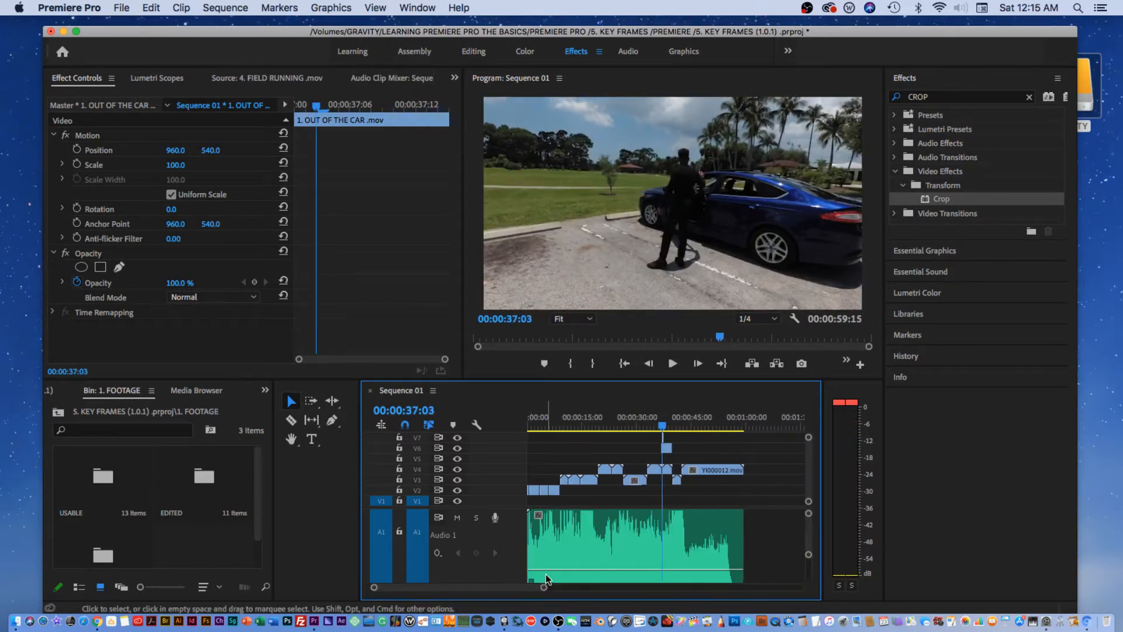
left_click(650, 425)
left_click_drag(650, 424, 618, 451)
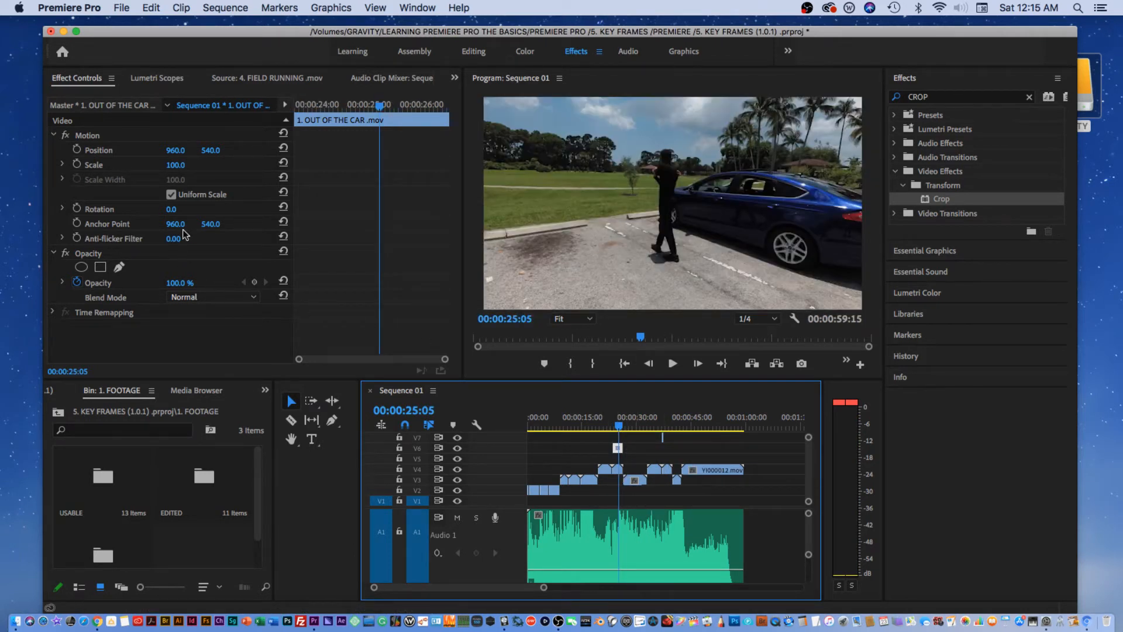
left_click(176, 182)
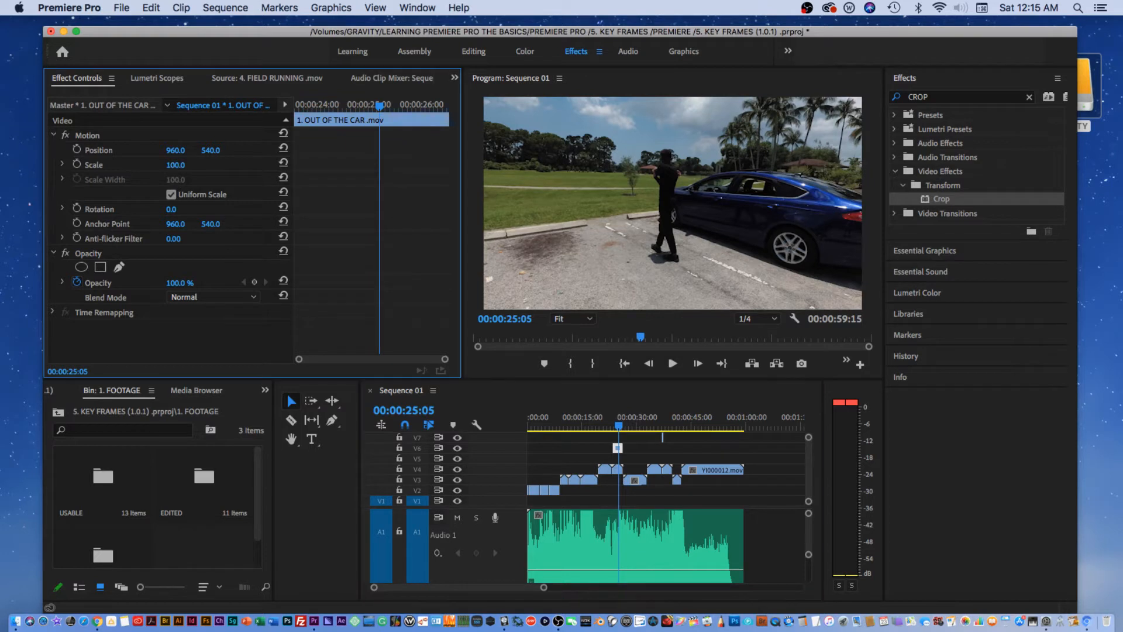
left_click_drag(176, 166, 128, 166)
left_click_drag(208, 153, 238, 219)
left_click_drag(169, 149, 108, 150)
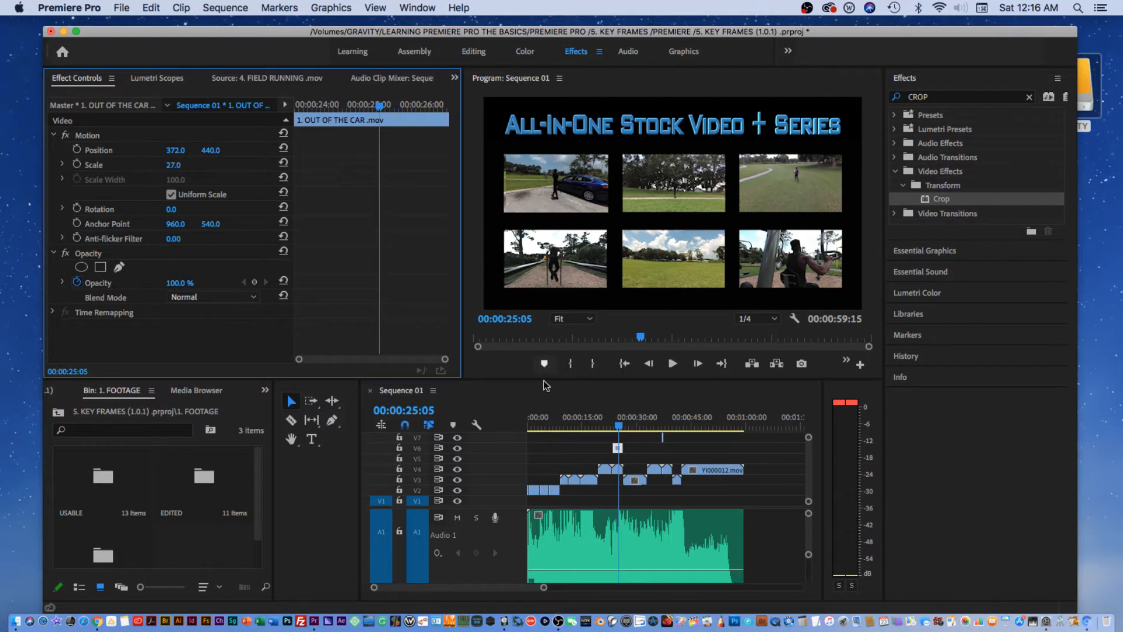
Shorten the car clip on V6 and delete the old title clips and leftover clip on V6/V7.
left_click_drag(543, 587, 485, 589)
left_click_drag(699, 449, 657, 449)
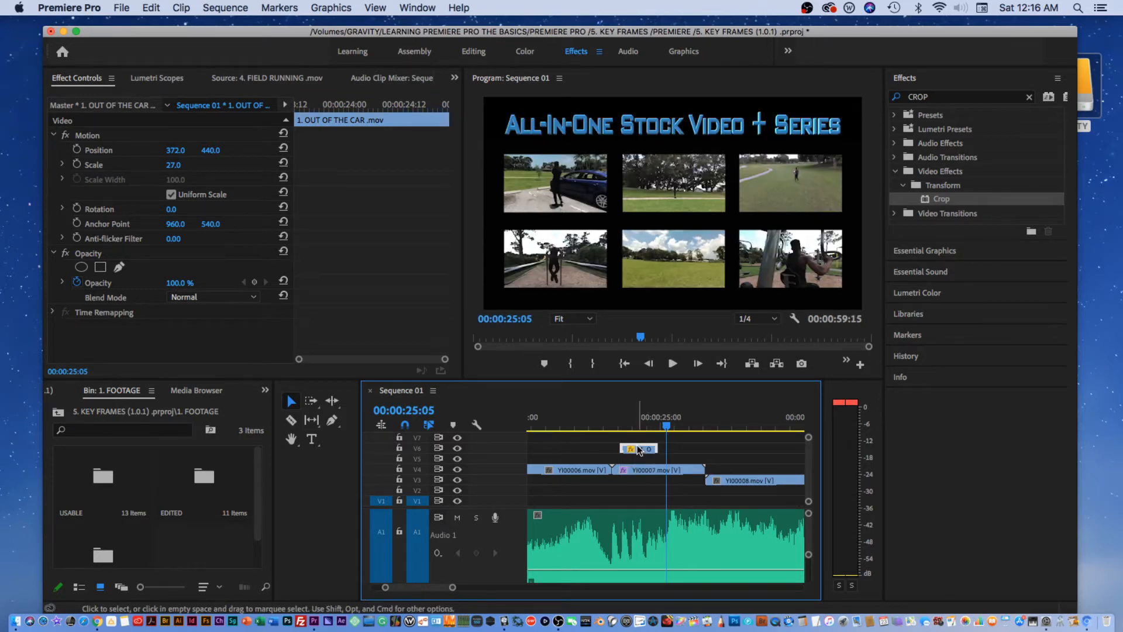
left_click_drag(637, 447, 644, 440, "alt")
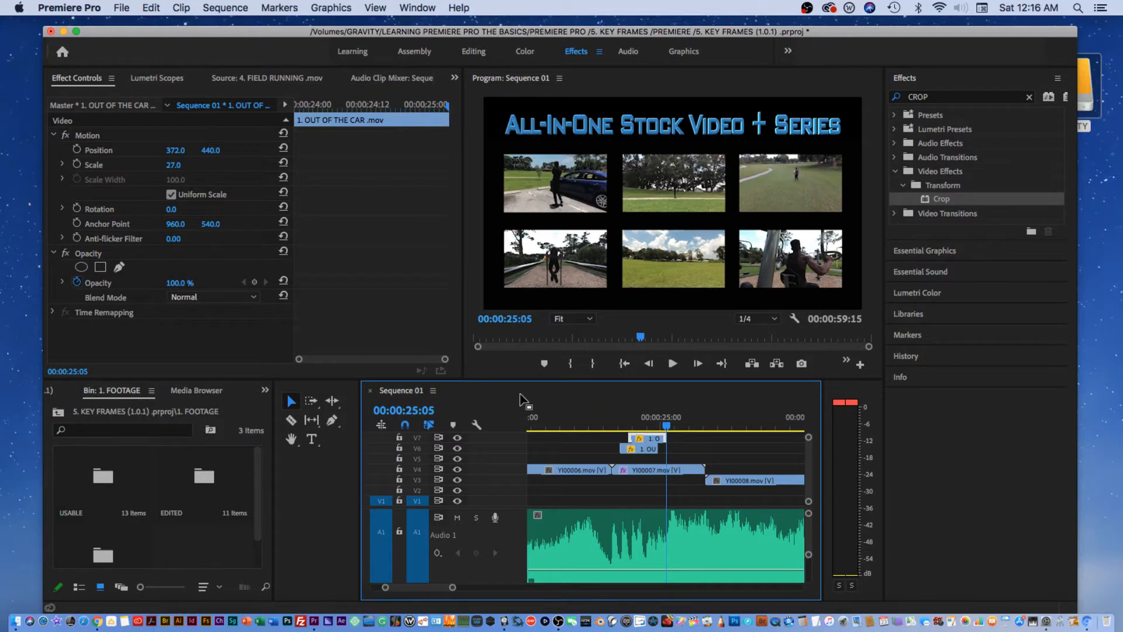
left_click_drag(597, 437, 653, 452)
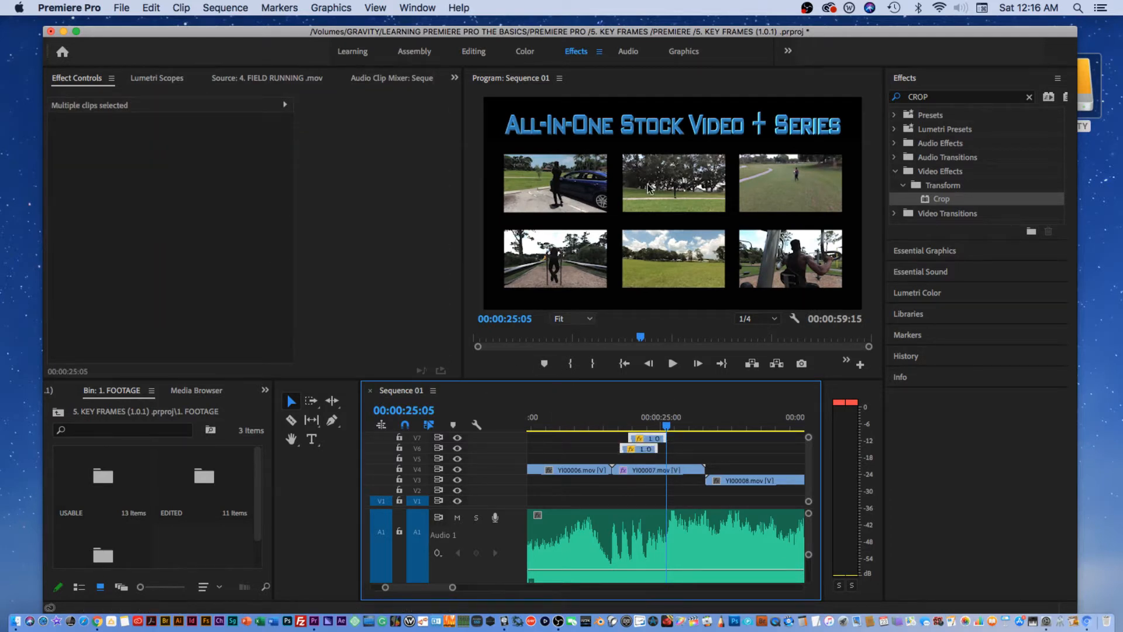
key("Delete")
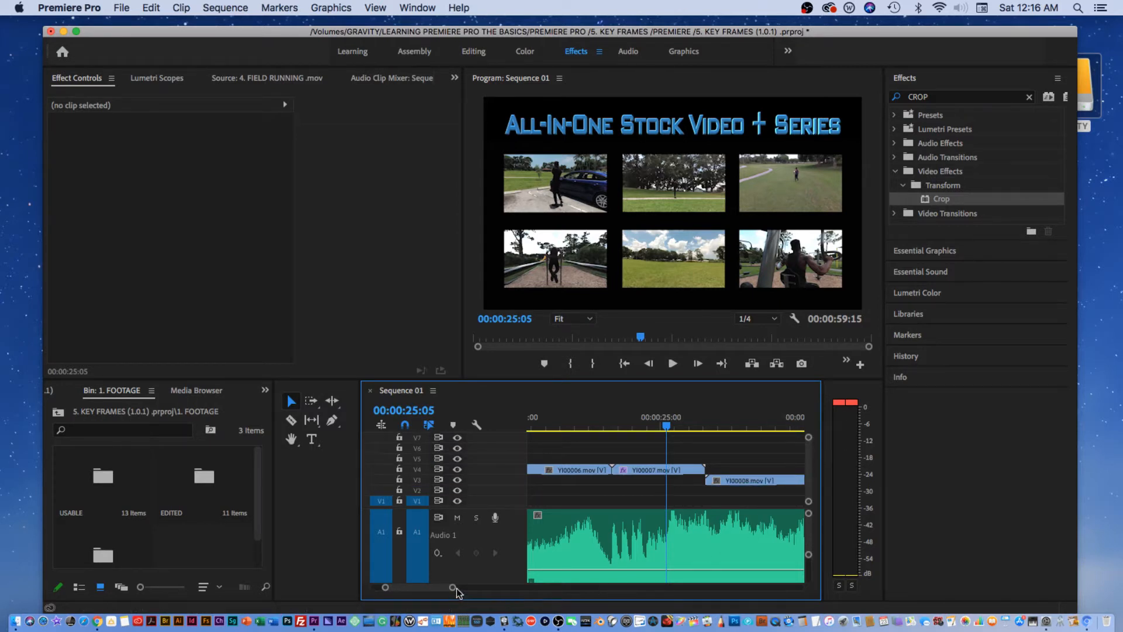
left_click_drag(454, 588, 520, 588)
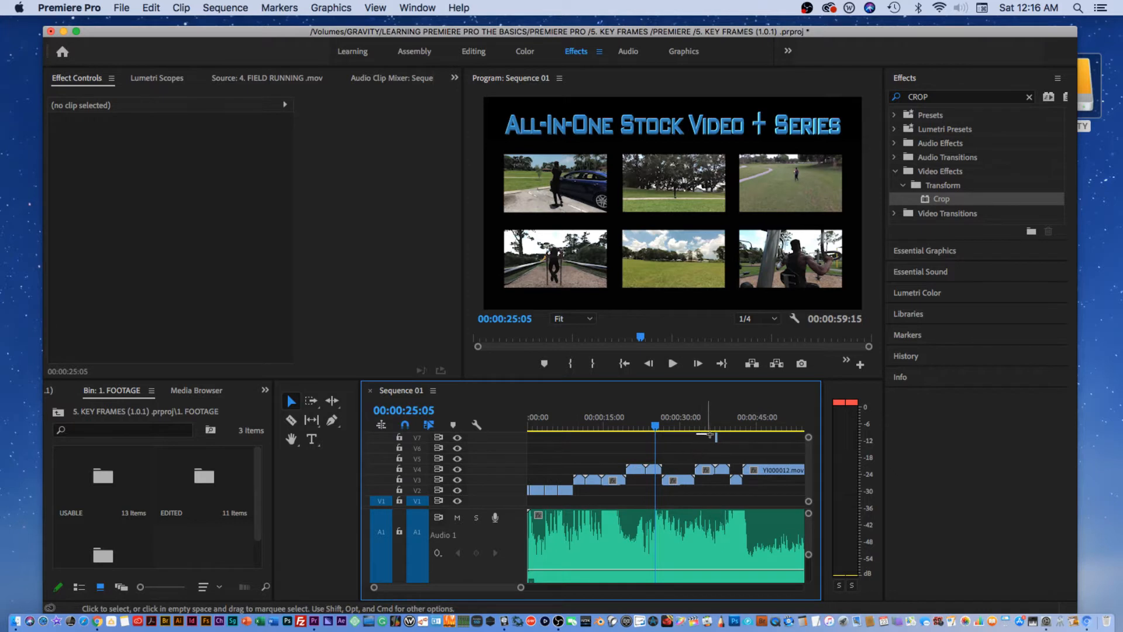
left_click_drag(710, 435, 738, 448)
key("Delete")
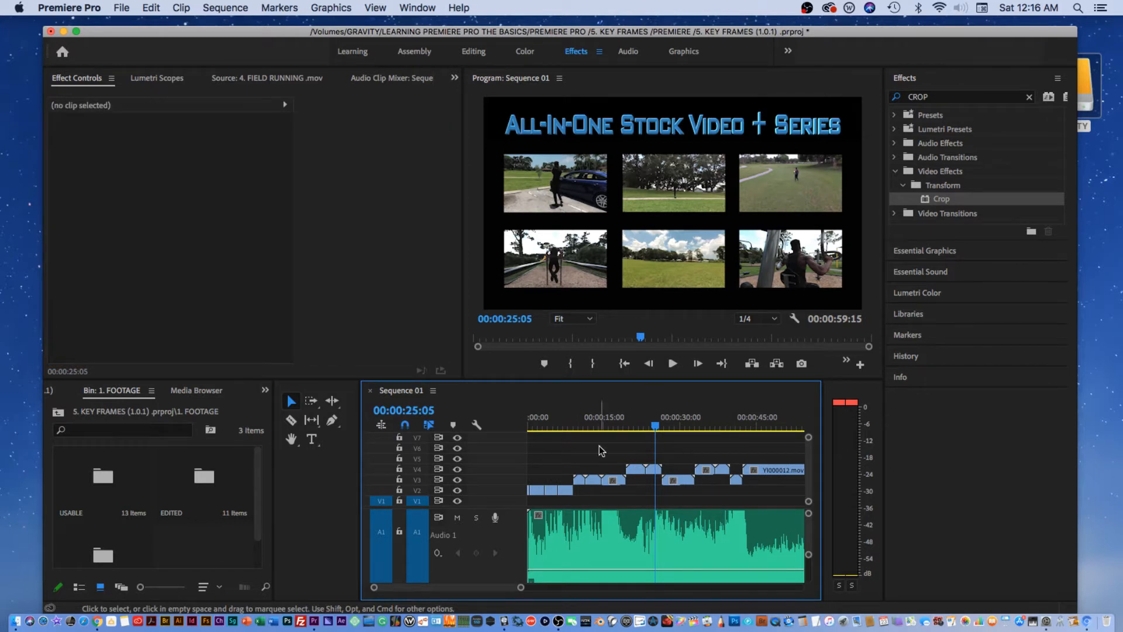
At 00:00:24:20, set Crop Top on the V4 clip to 22% to hide the old title.
left_click(654, 418)
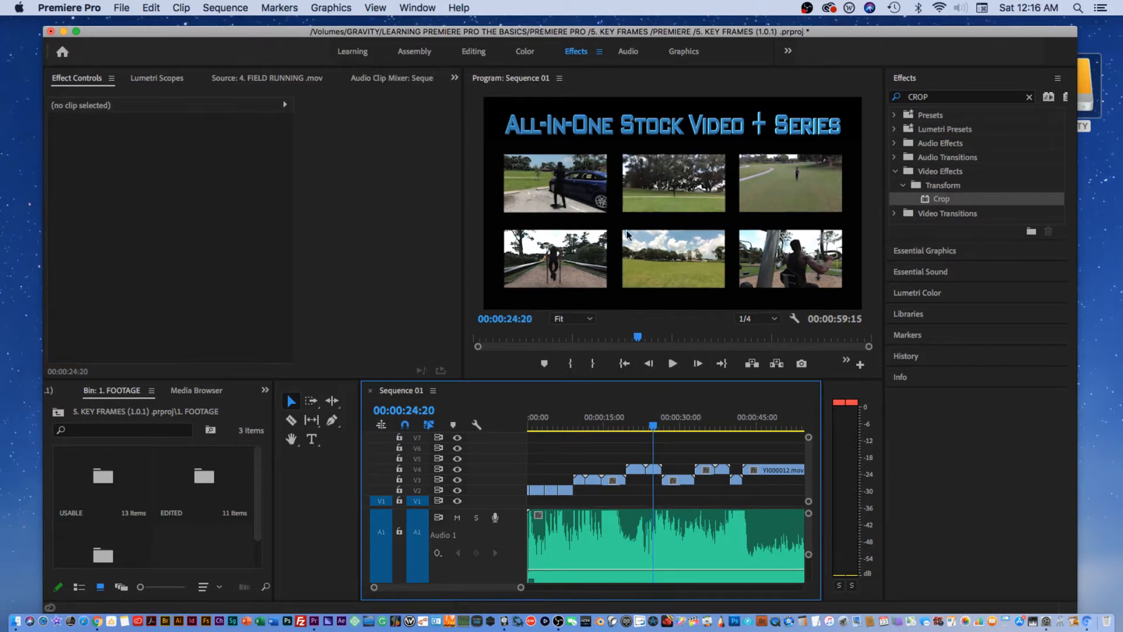
left_click(655, 471)
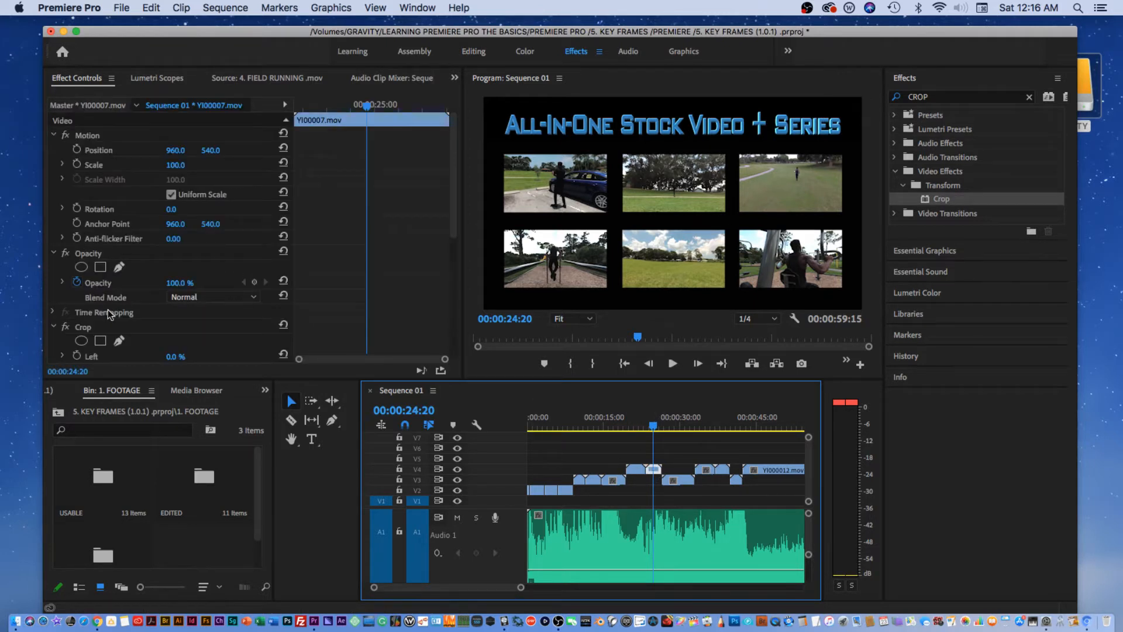
scroll(209, 297, "down", 6)
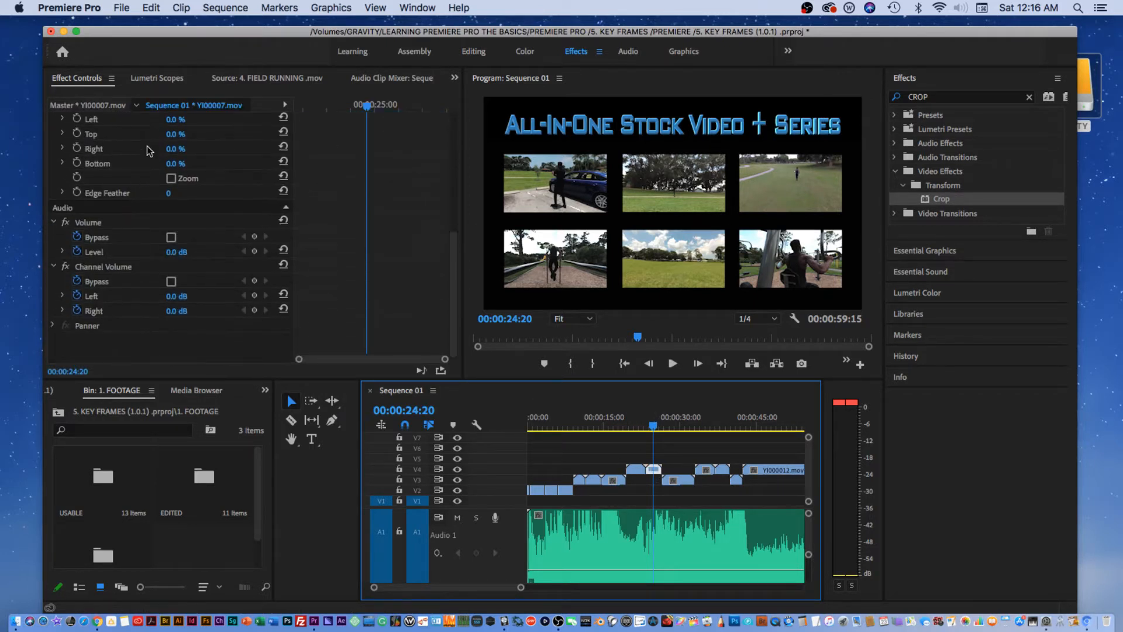
left_click_drag(172, 134, 199, 134)
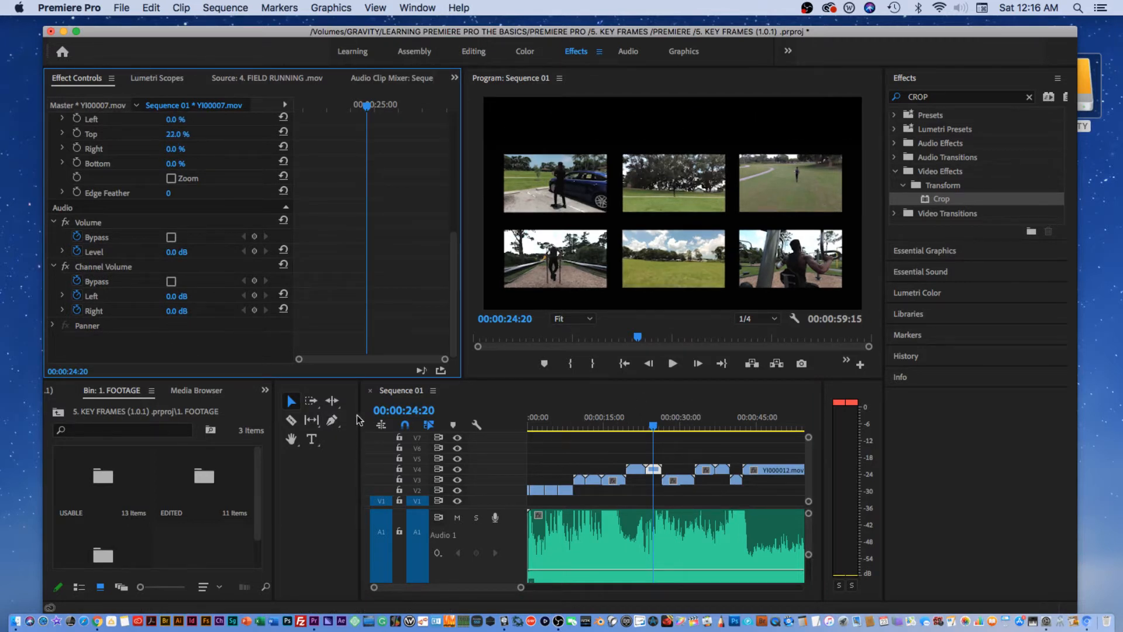
left_click_drag(451, 260, 451, 185)
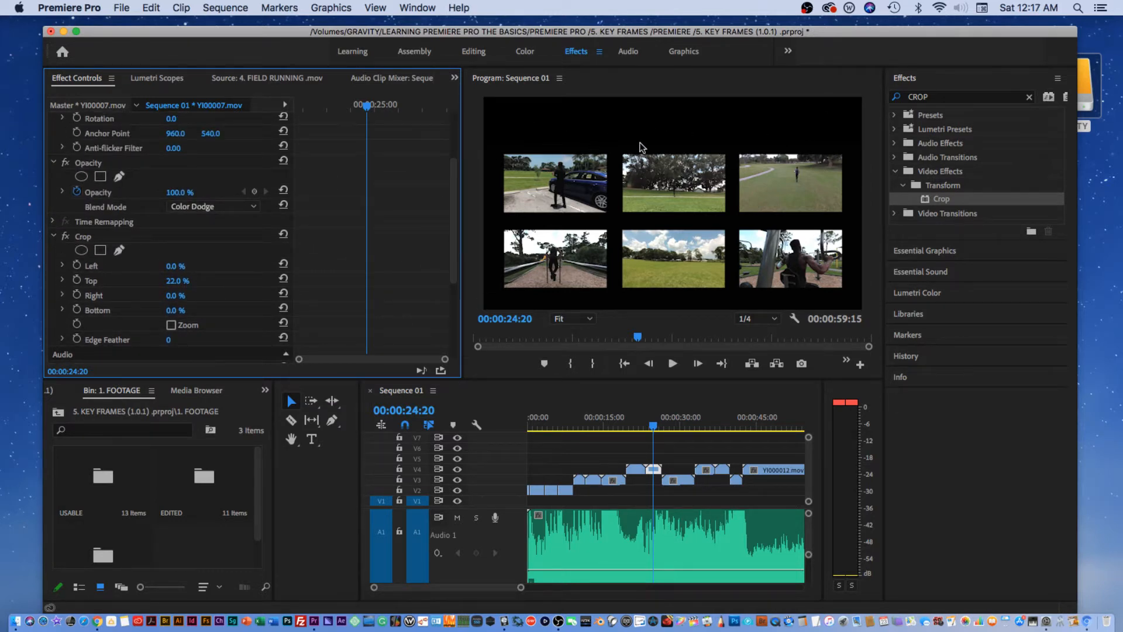
left_click(312, 439)
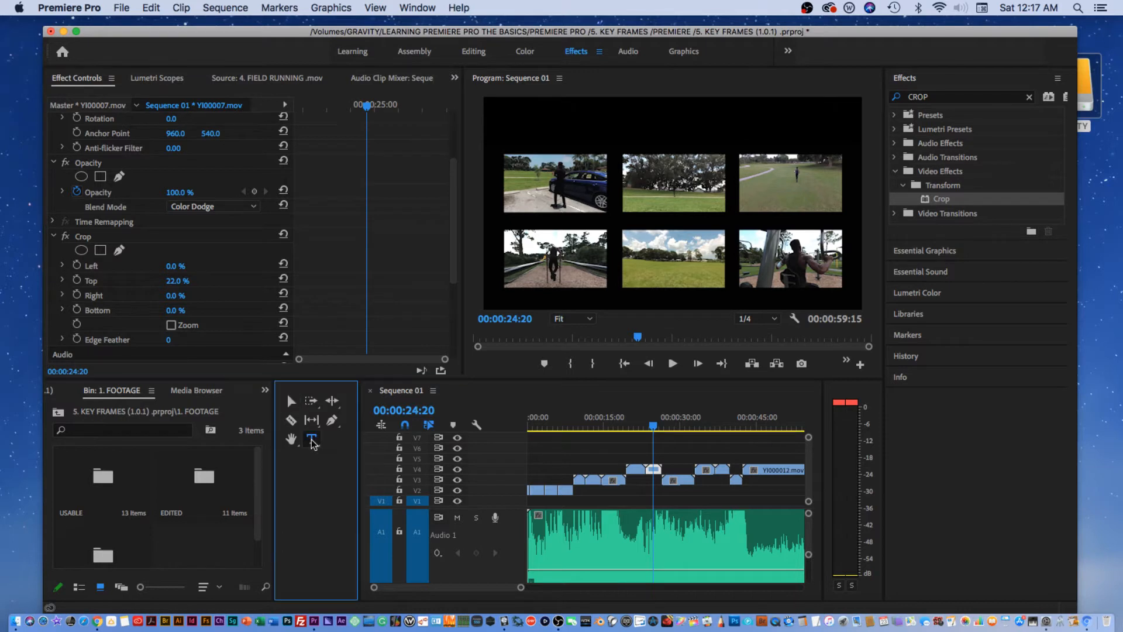
Draw a text box across the top of the frame and type 'ALL IN ONE STOCK FOOTAGE'.
left_click(504, 106)
left_click_drag(503, 105, 845, 147)
type("JLJ;LJL;")
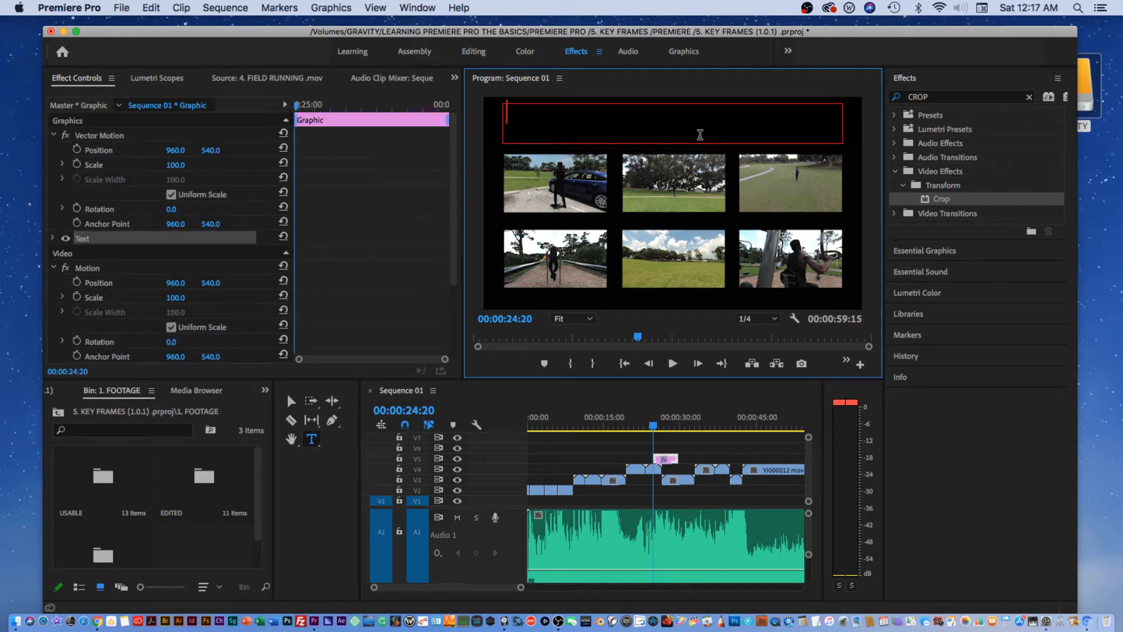
type("JLJLJLJLJLJL;JJKJ")
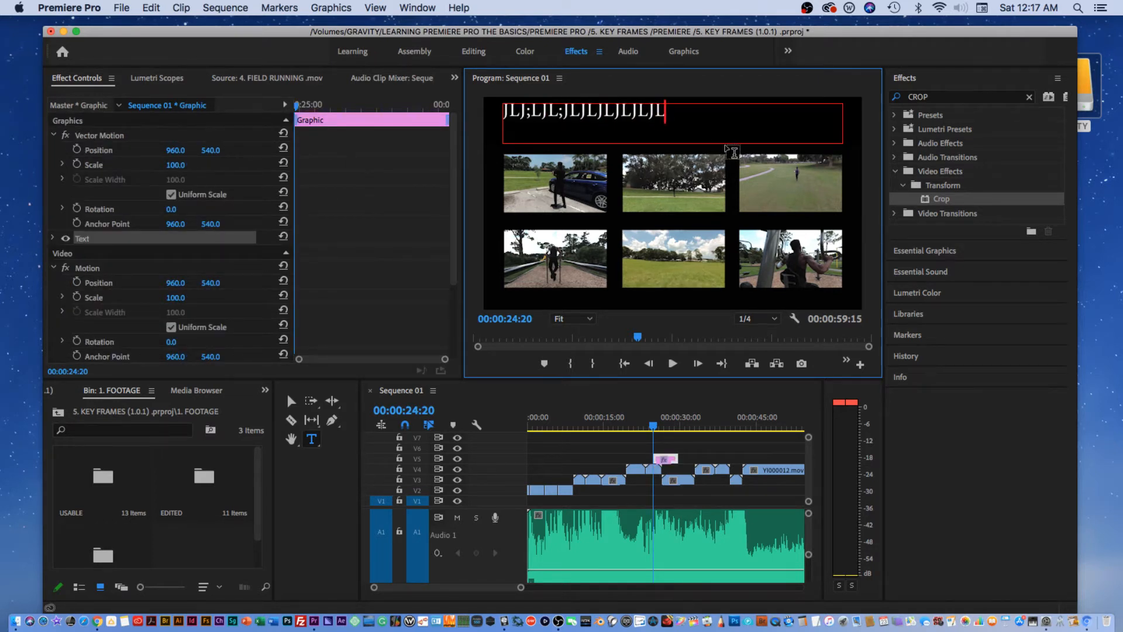
key("BackSpace")
key("BackSpace")
key("BackSpace")
key("BackSpace")
key("BackSpace")
key("BackSpace")
key("BackSpace")
key("BackSpace")
key("BackSpace")
key("BackSpace")
key("BackSpace")
key("BackSpace")
key("BackSpace")
key("BackSpace")
key("BackSpace")
key("BackSpace")
key("BackSpace")
key("BackSpace")
key("BackSpace")
key("BackSpace")
key("BackSpace")
key("BackSpace")
key("BackSpace")
key("BackSpace")
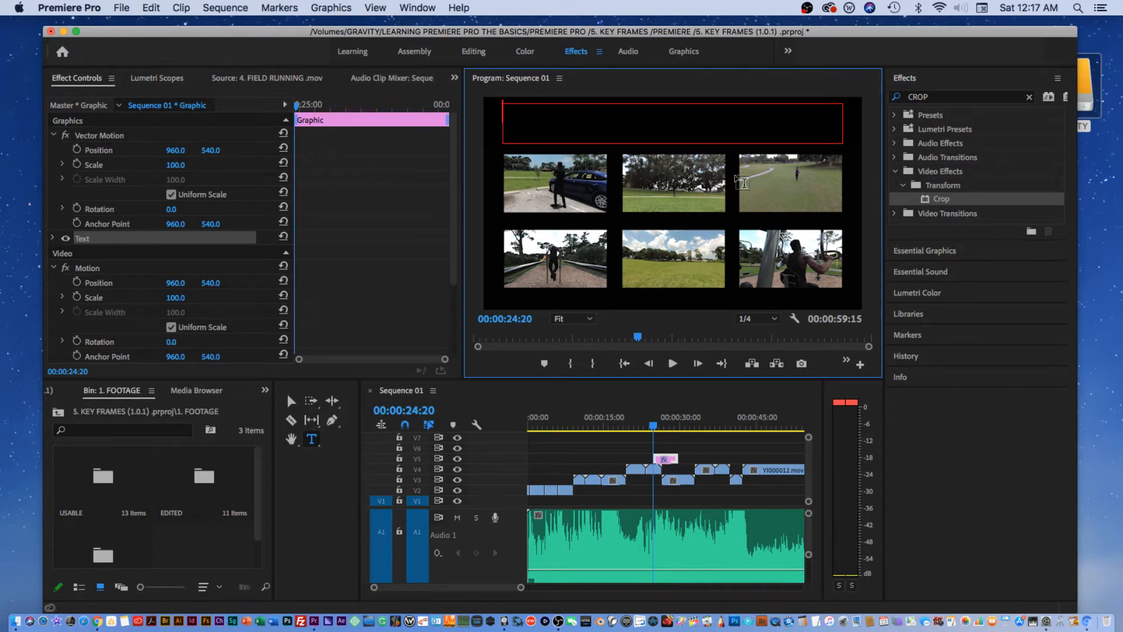
type("MY SWEET VIDEO")
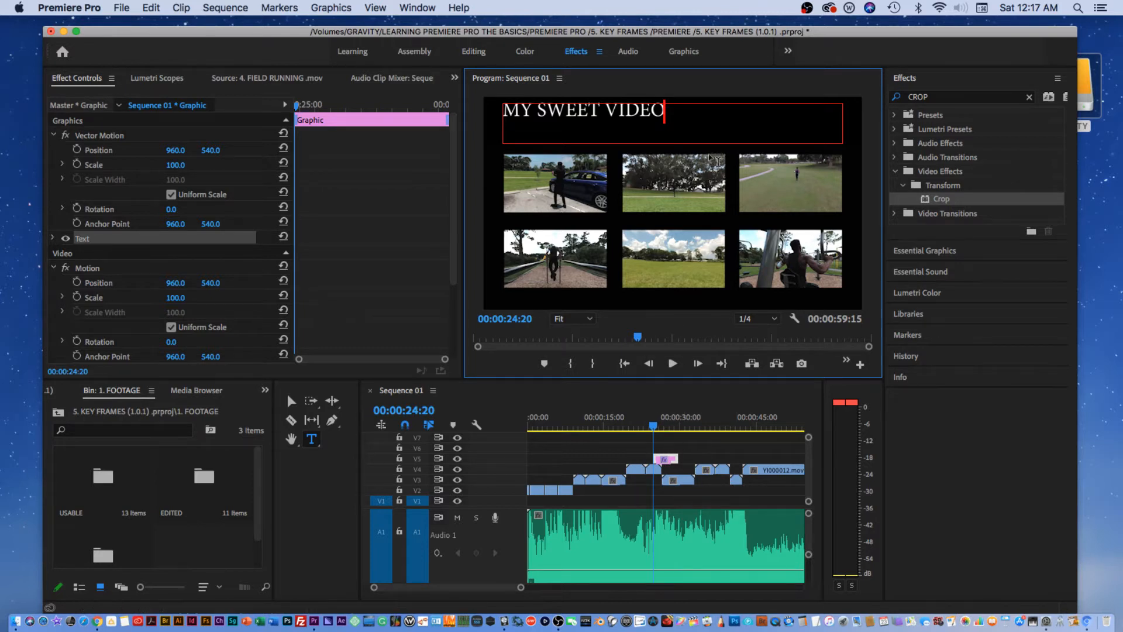
key("super+a")
type("A")
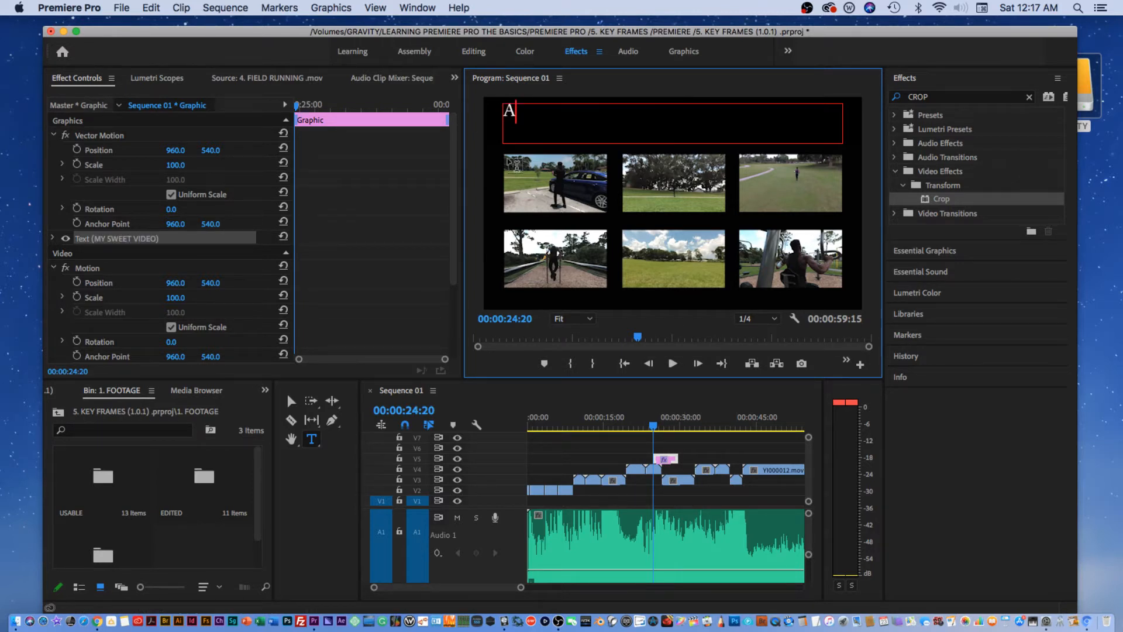
type("LL IN ONE ")
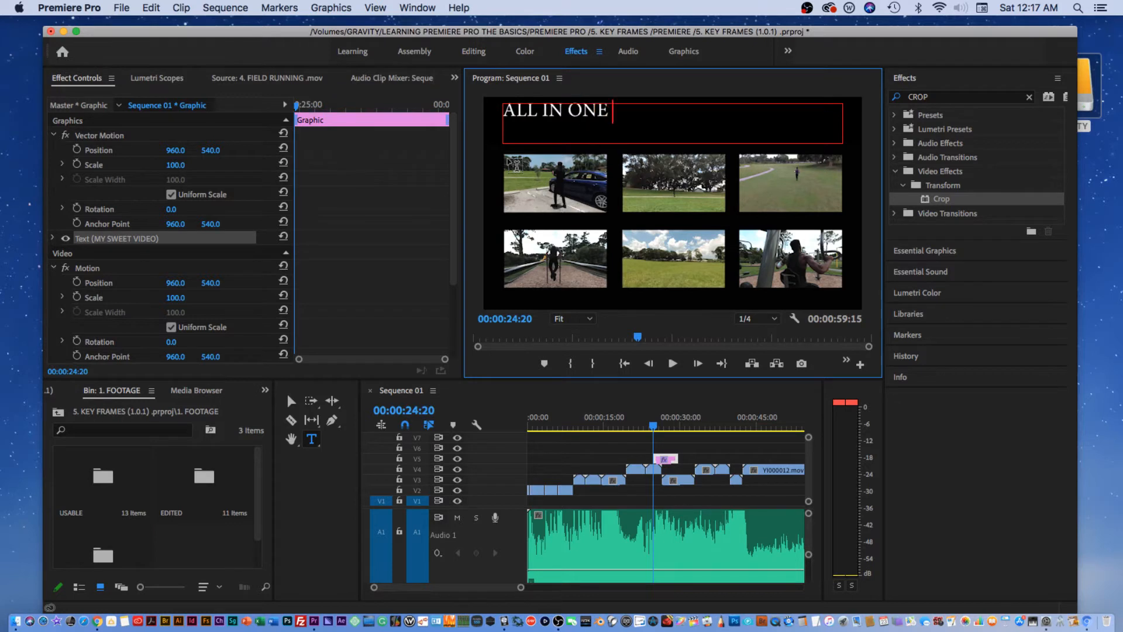
type("STOCK FOOTAGE")
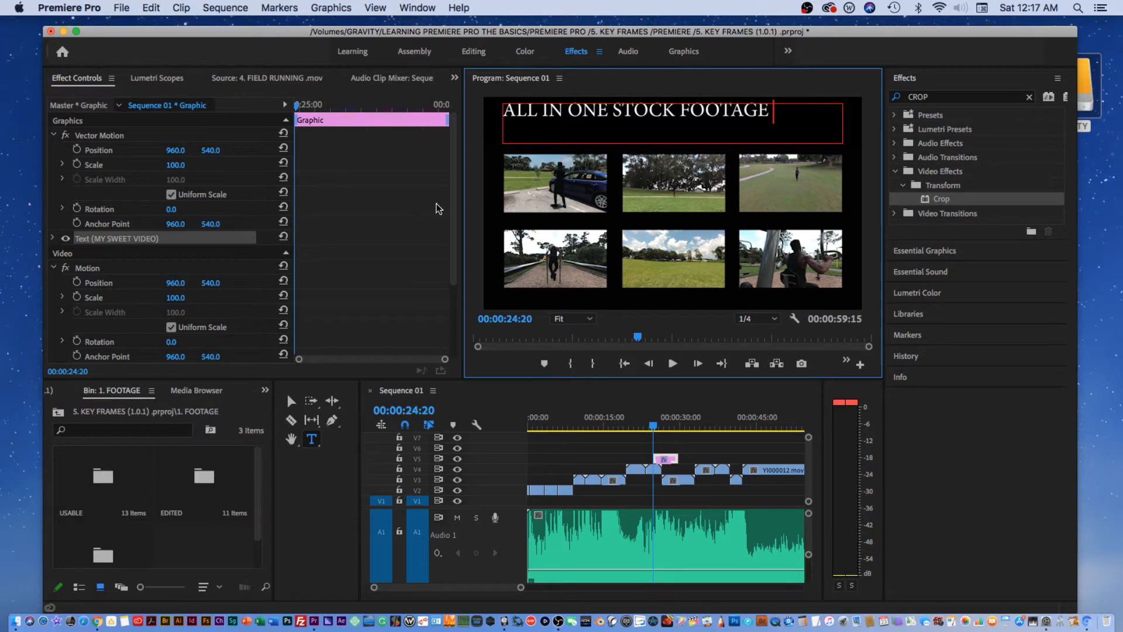
left_click(454, 205)
scroll(458, 219, "down", 3)
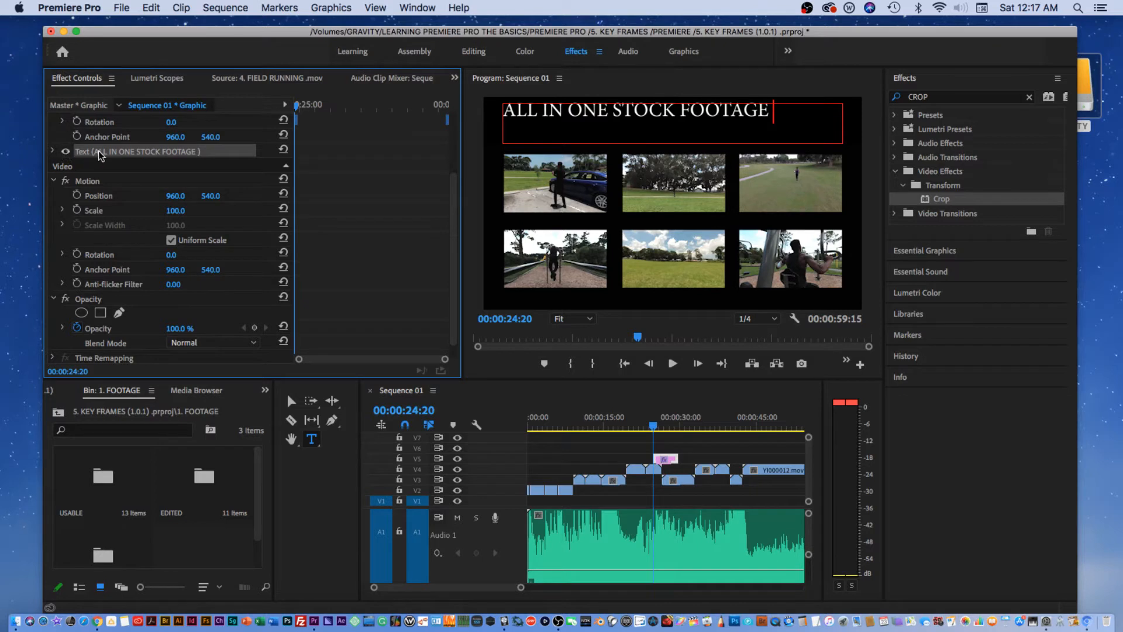
Center-align the 'ALL IN ONE STOCK FOOTAGE' line using the Text settings in Effect Controls.
left_click(52, 151)
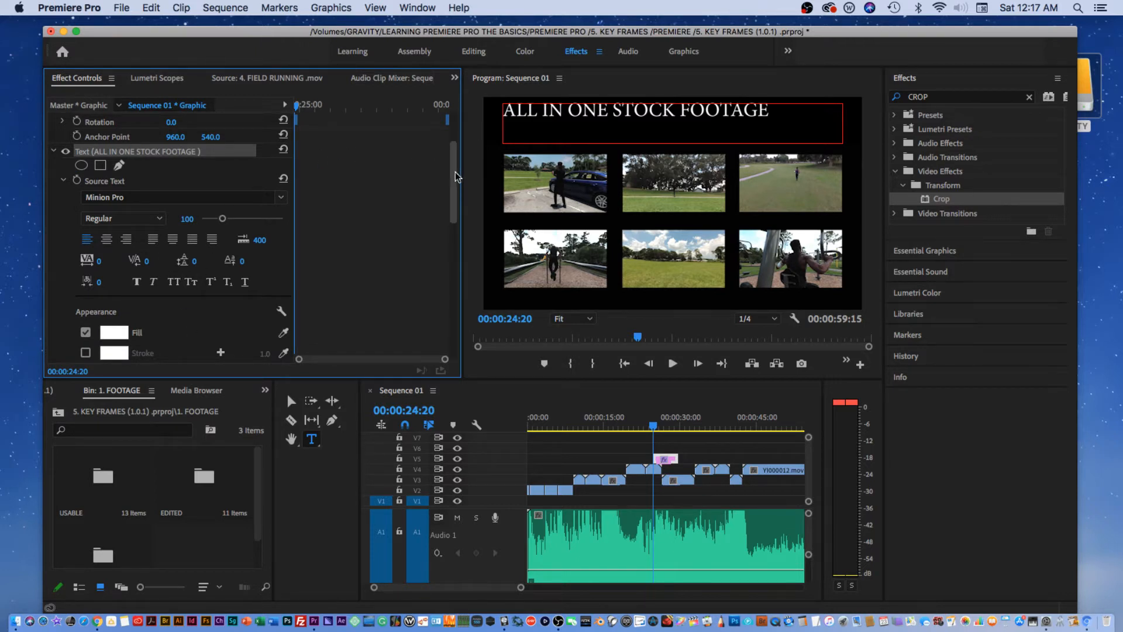
left_click_drag(455, 174, 424, 210)
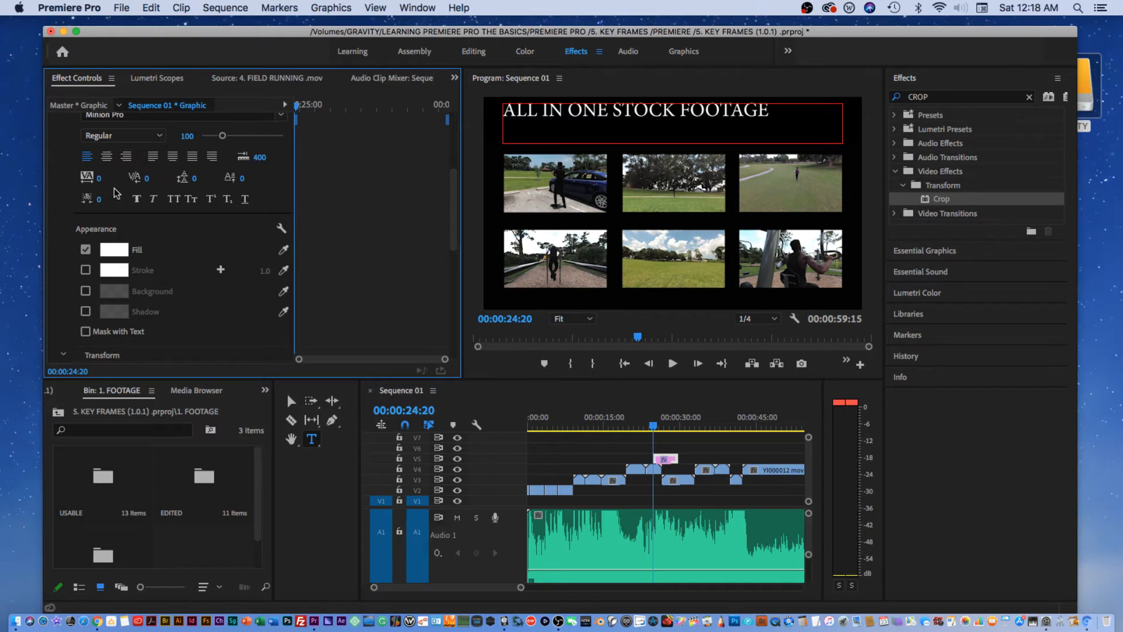
scroll(451, 206, "up", 4)
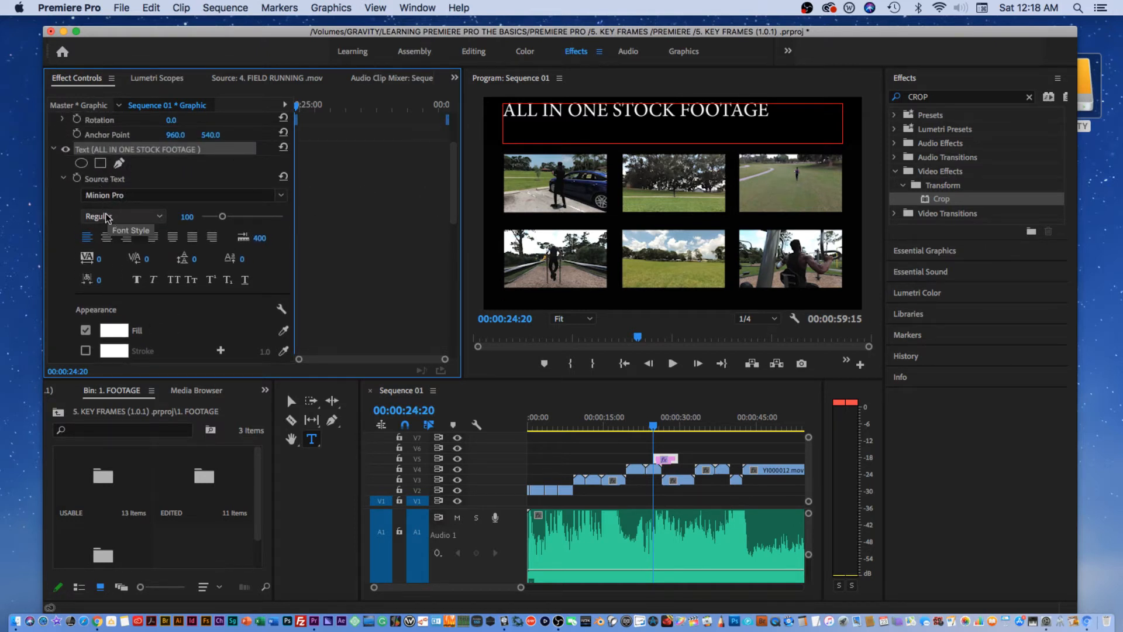
left_click(116, 215)
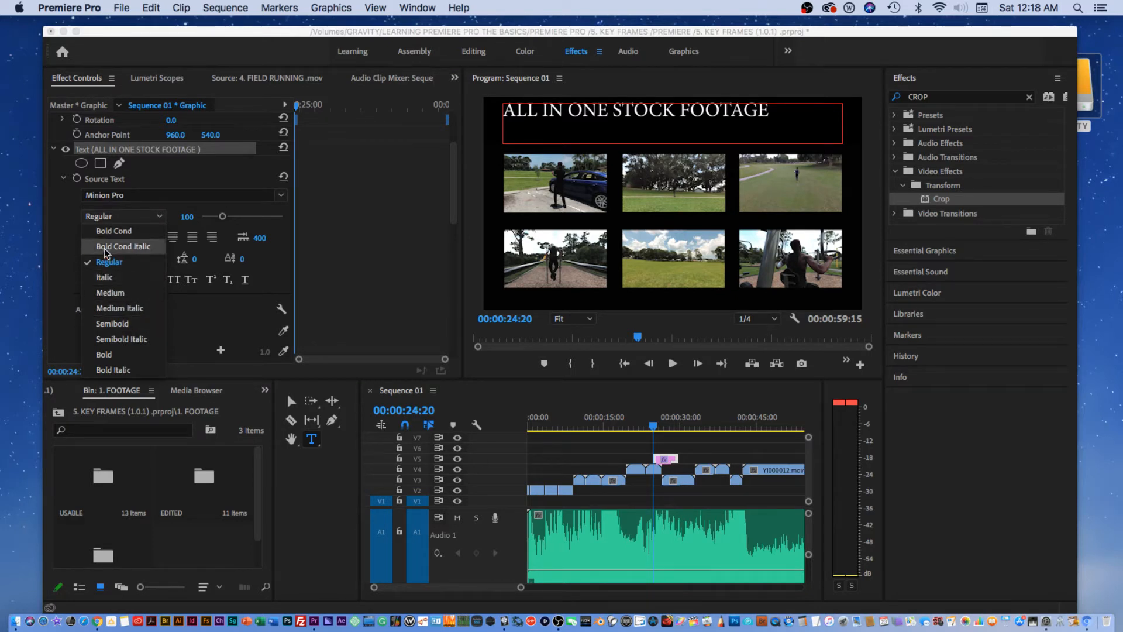
left_click(103, 234)
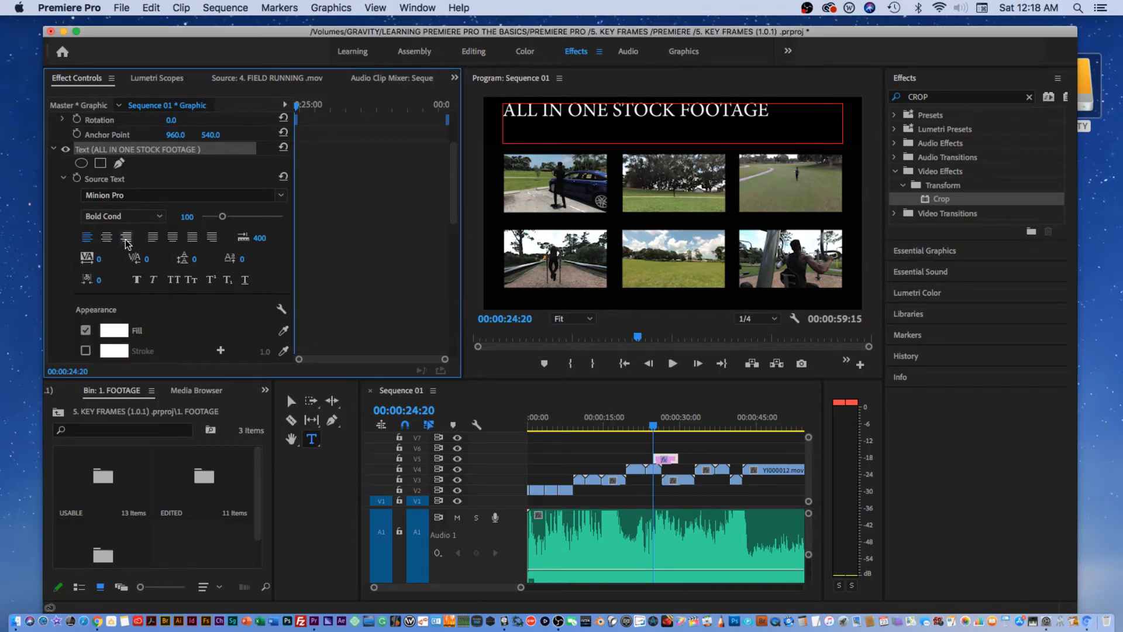
triple_click(660, 108)
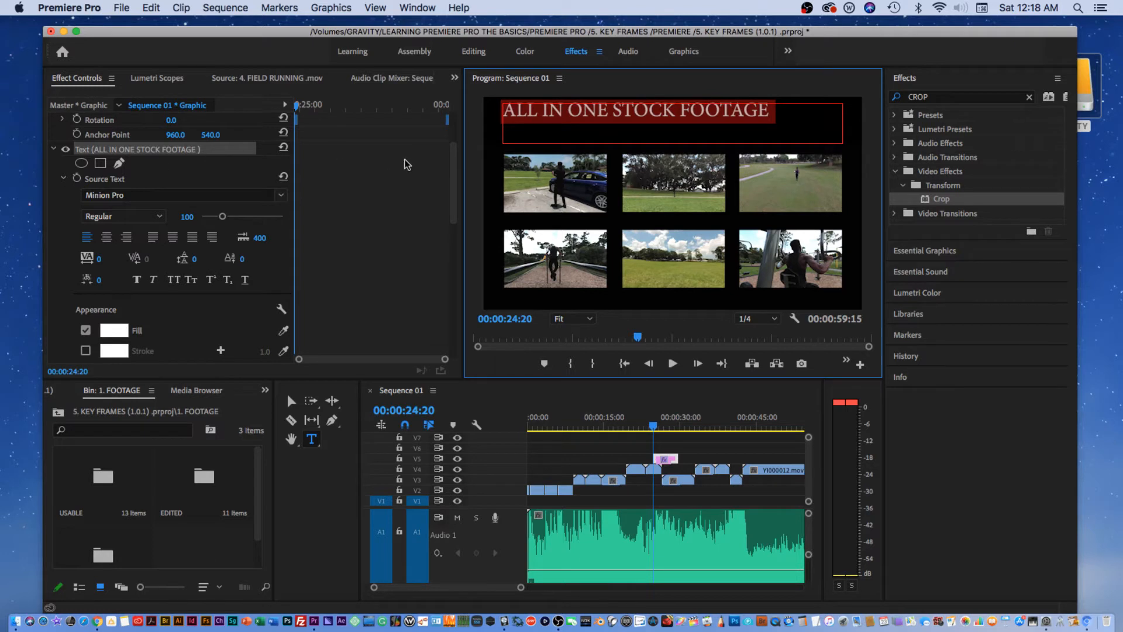
left_click_drag(453, 168, 459, 182)
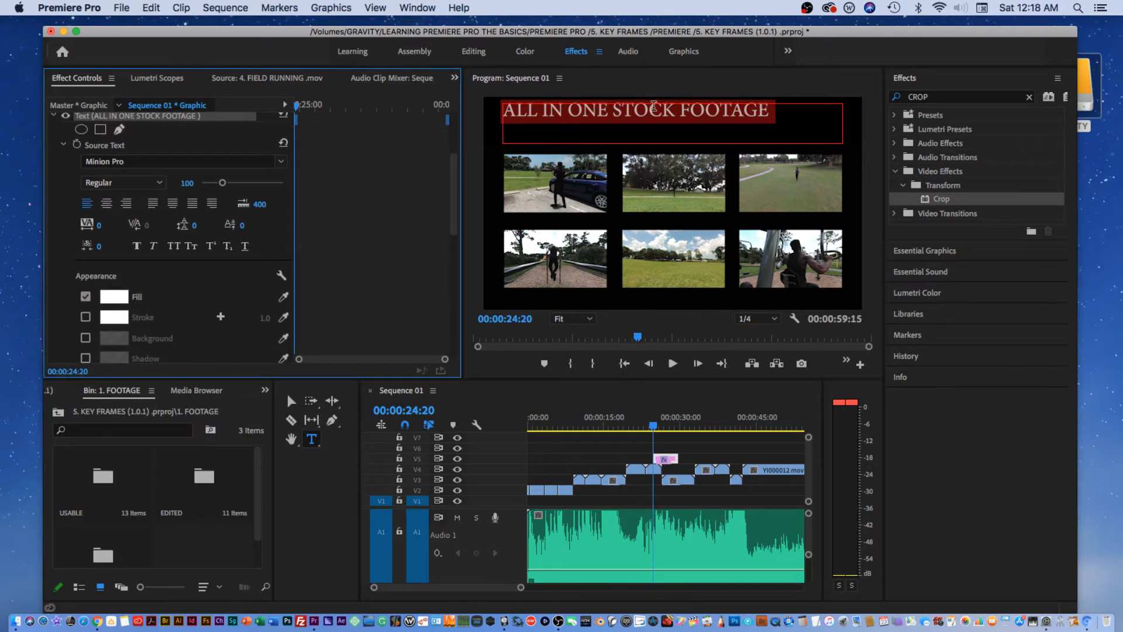
scroll(448, 192, "up", 1)
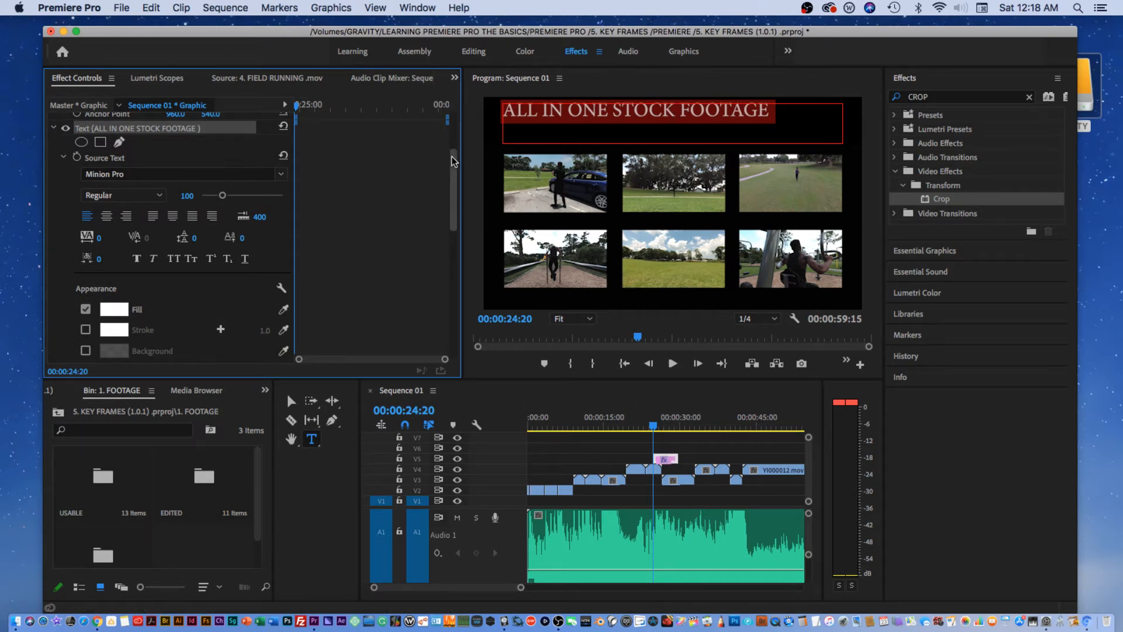
scroll(455, 169, "up", 1)
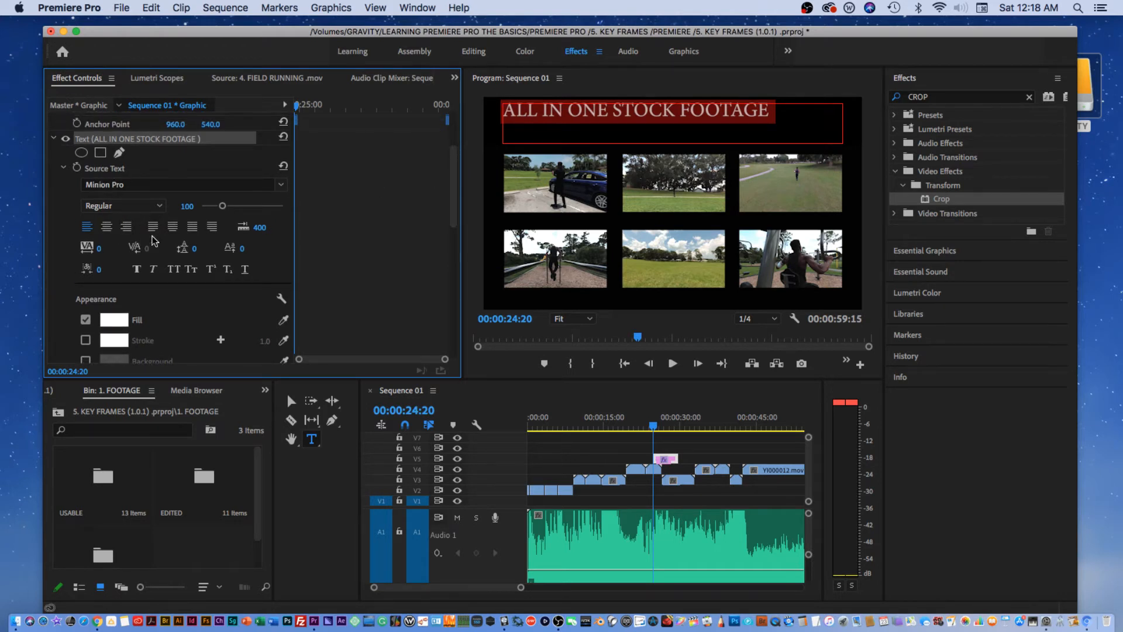
left_click(106, 227)
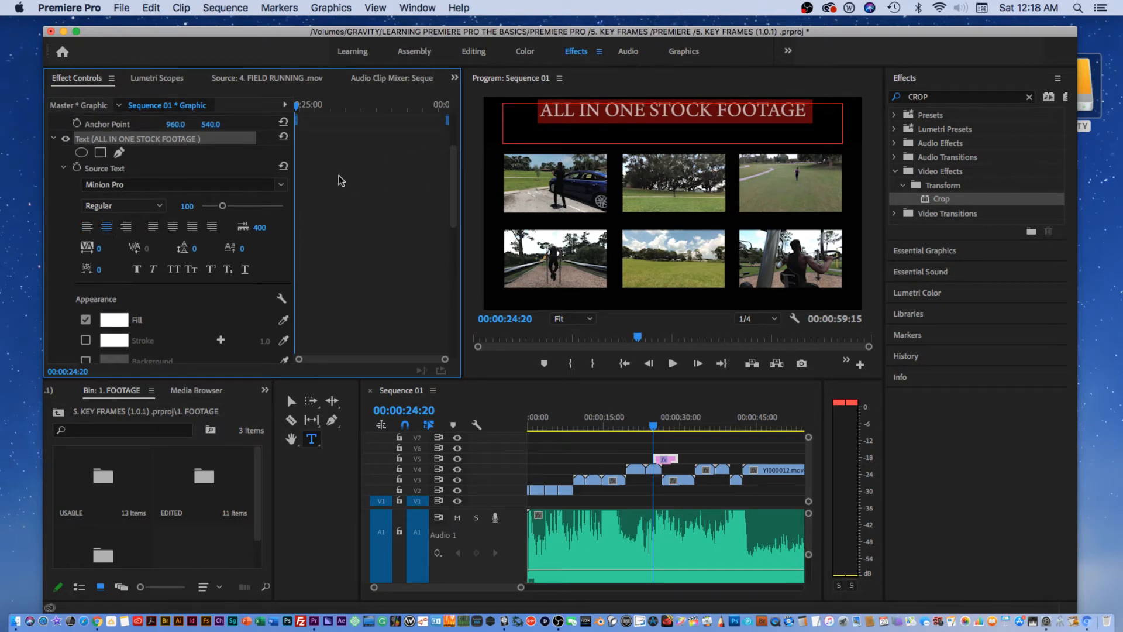
left_click(290, 401)
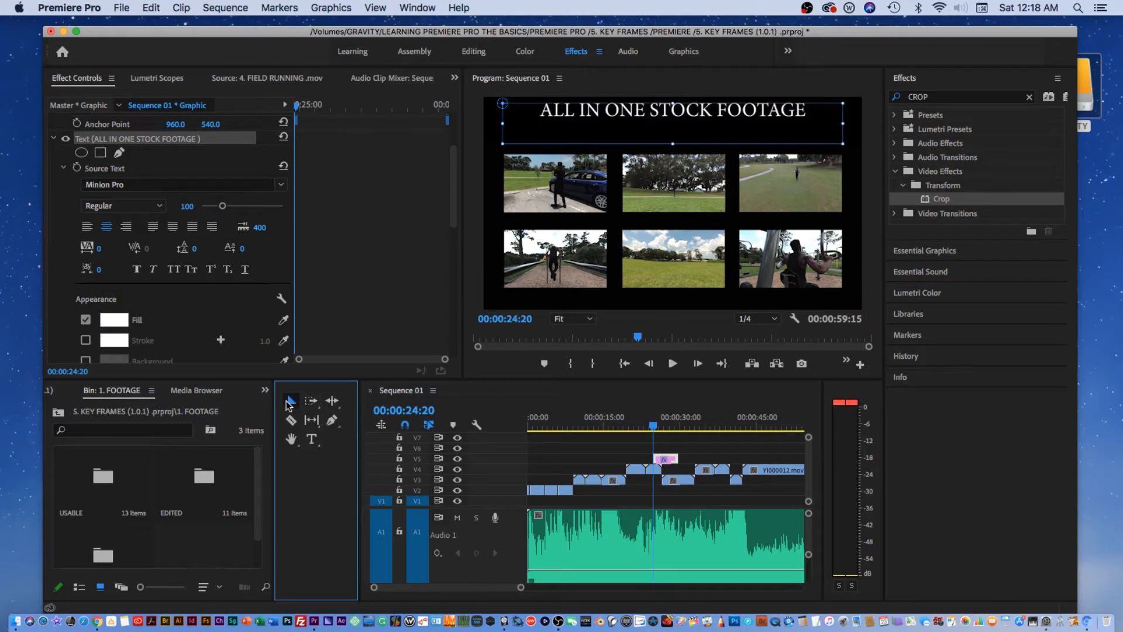
Widen the title box on both sides, lower the title, and extend its box's bottom edge.
left_click_drag(502, 125, 484, 125)
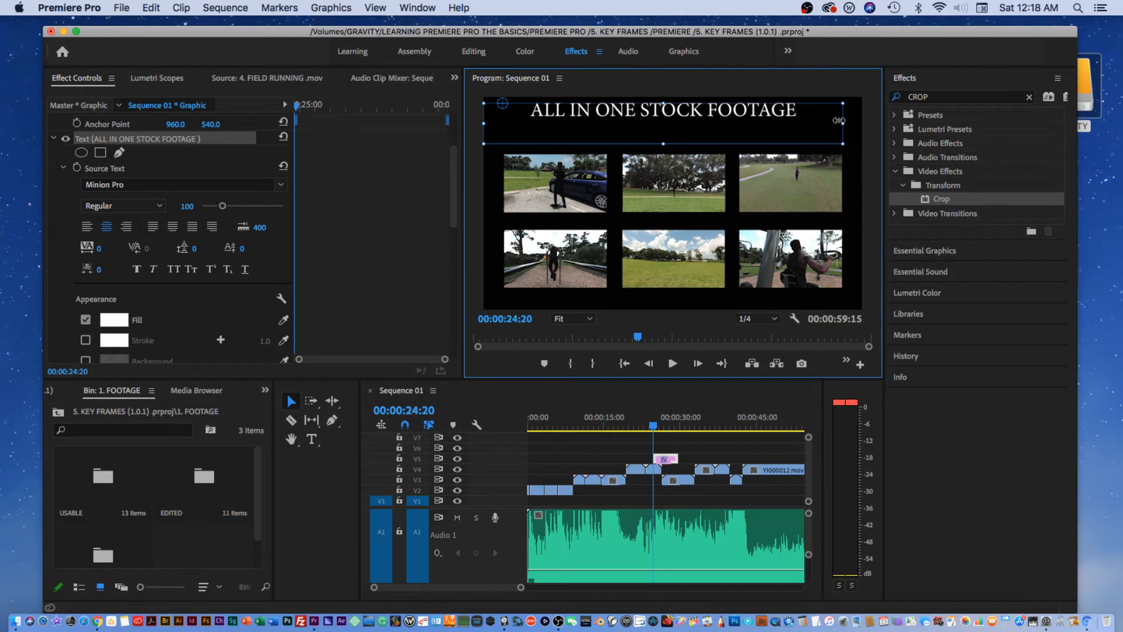
left_click_drag(839, 121, 861, 121)
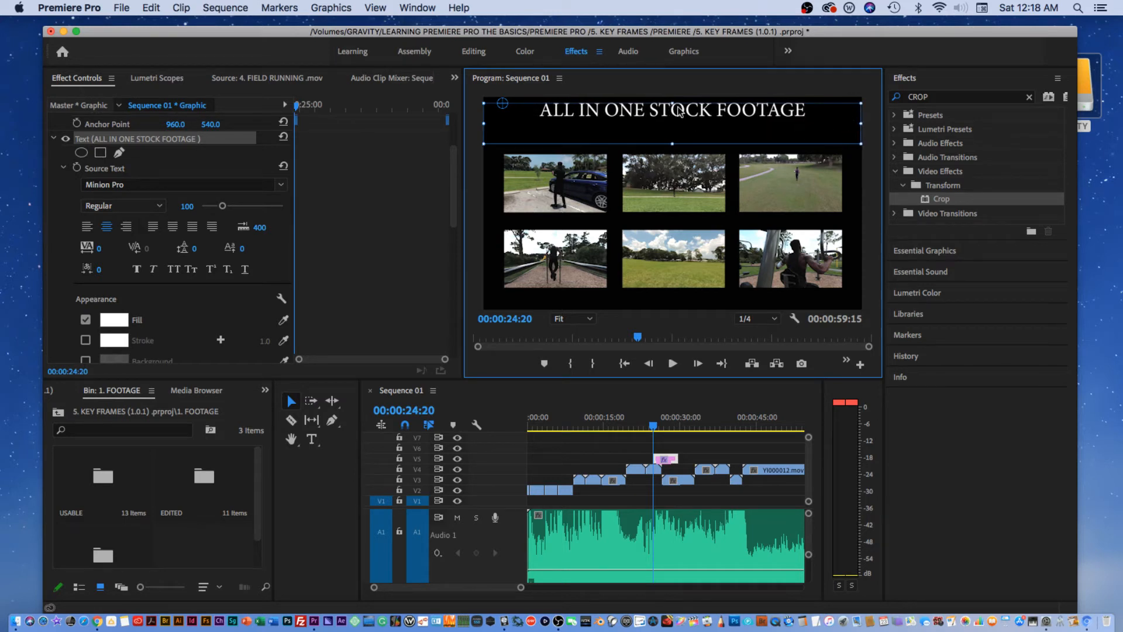
left_click_drag(676, 106, 673, 114)
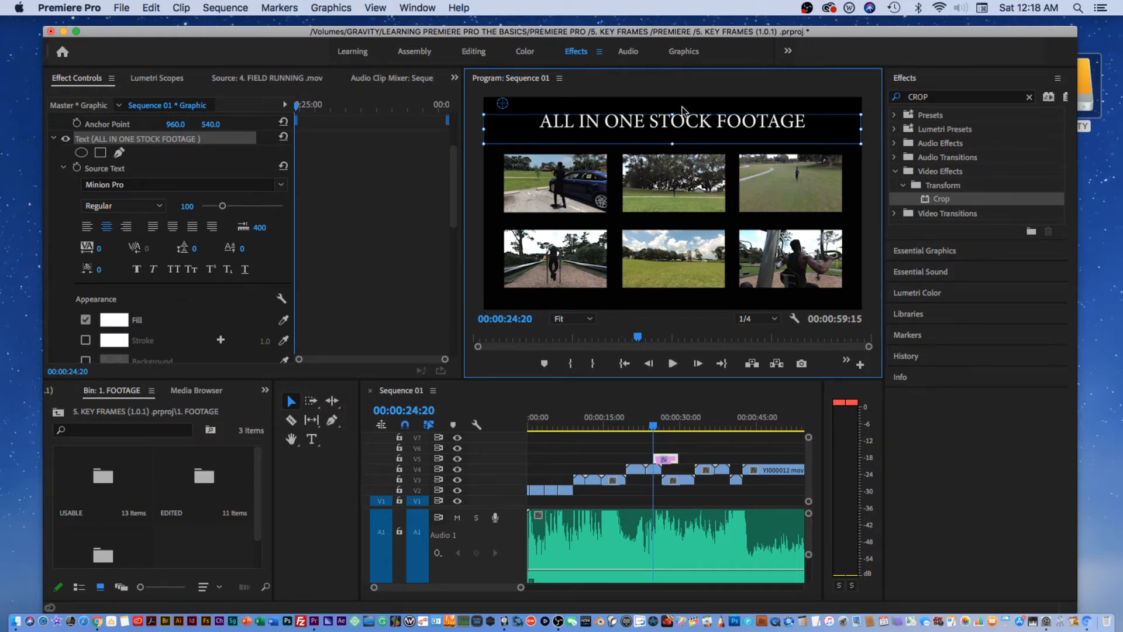
left_click_drag(676, 113, 668, 134)
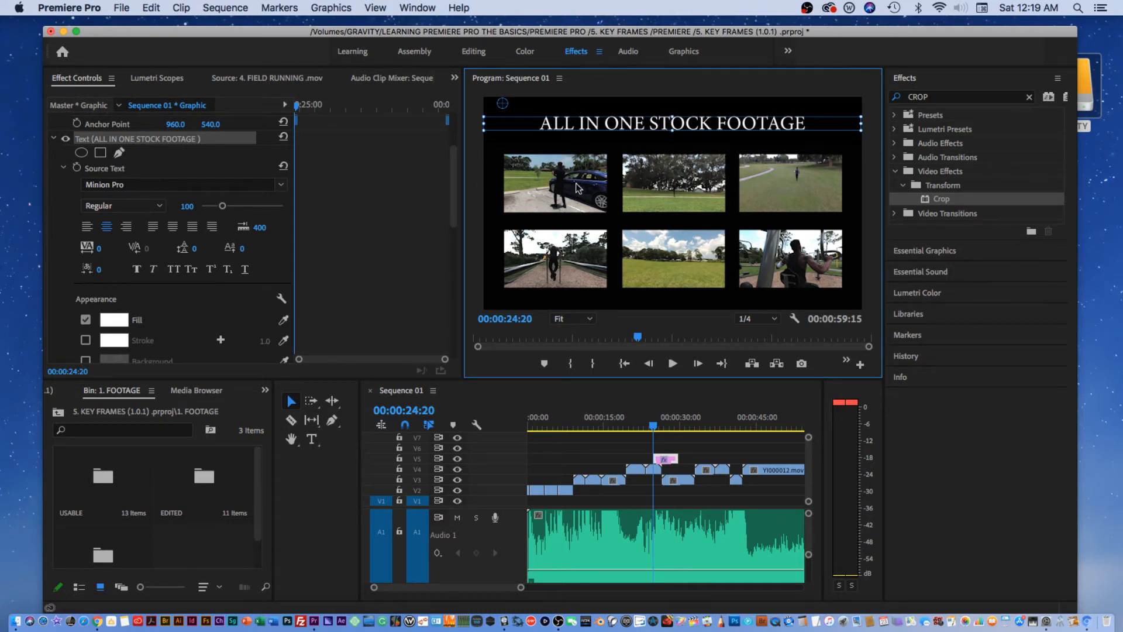
left_click_drag(674, 134, 675, 139)
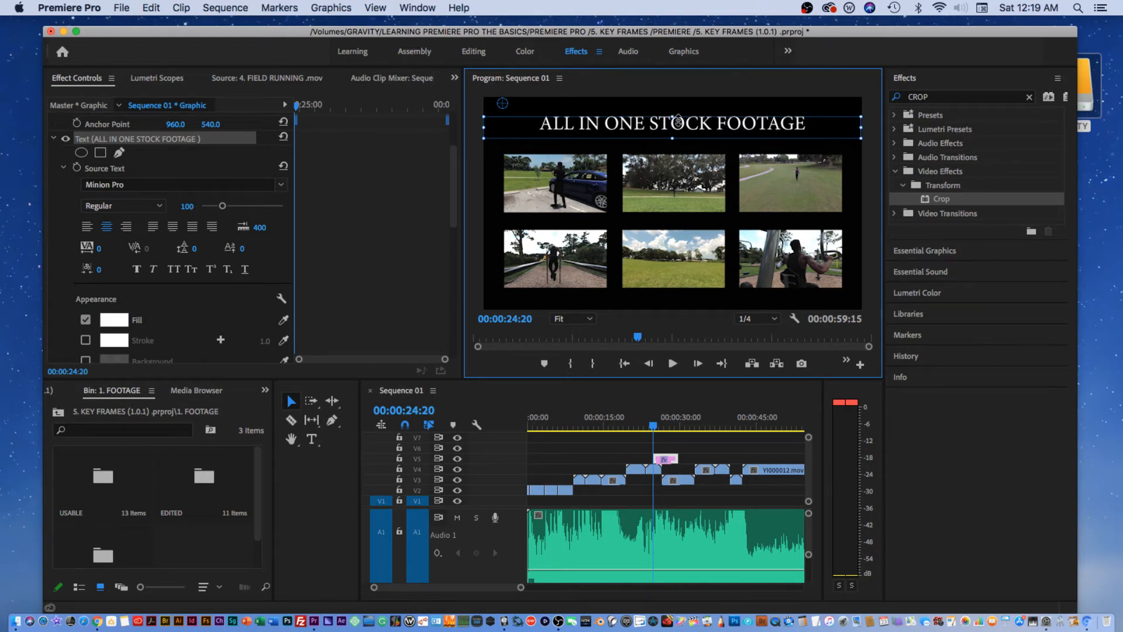
Give the title text a teal fill colour (00DFCD).
double_click(677, 122)
left_click(114, 319)
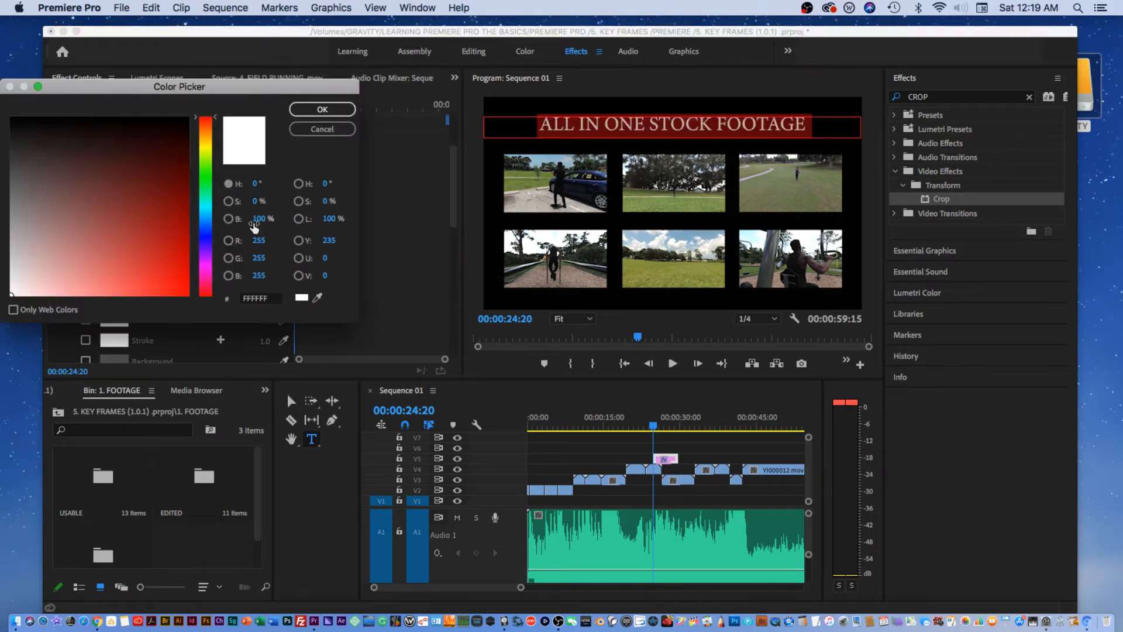
left_click(205, 208)
left_click(187, 274)
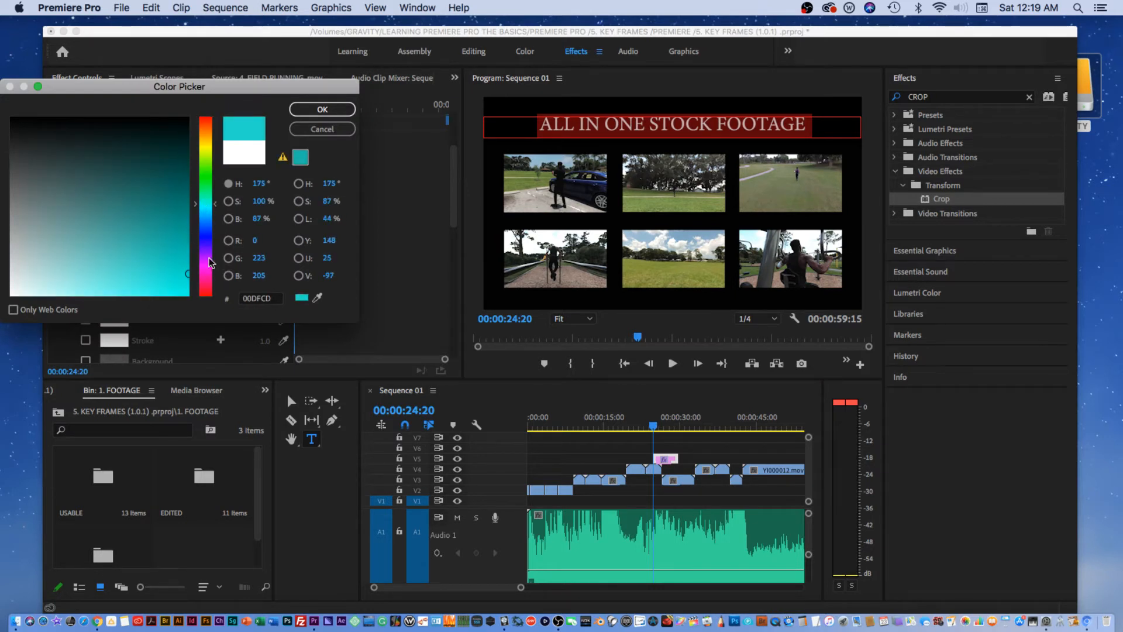
left_click(321, 110)
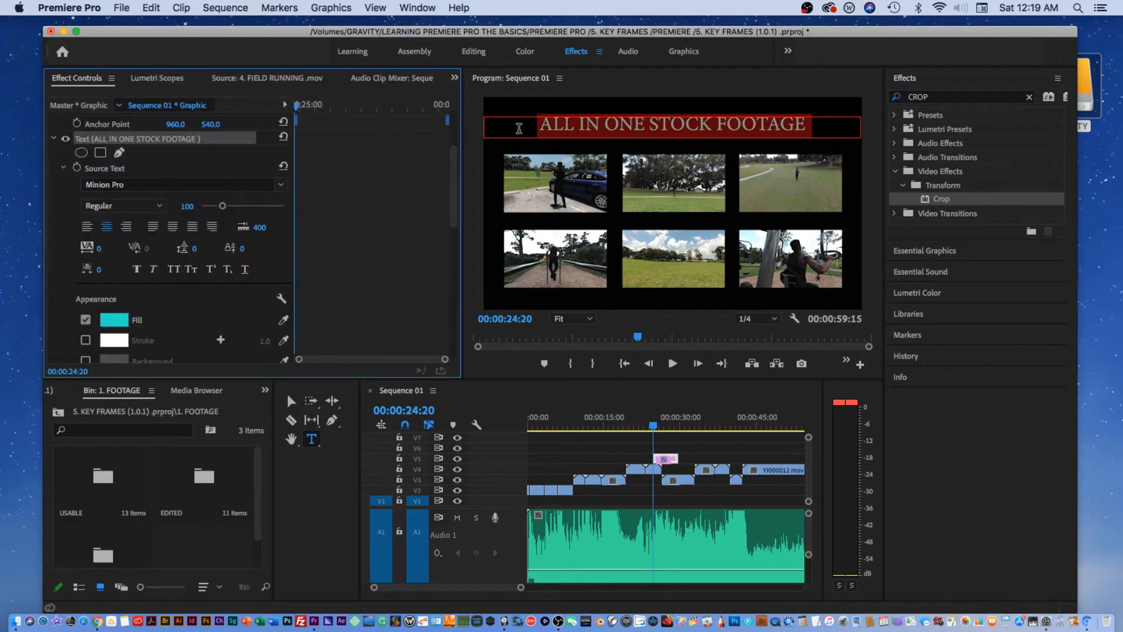
left_click(646, 122)
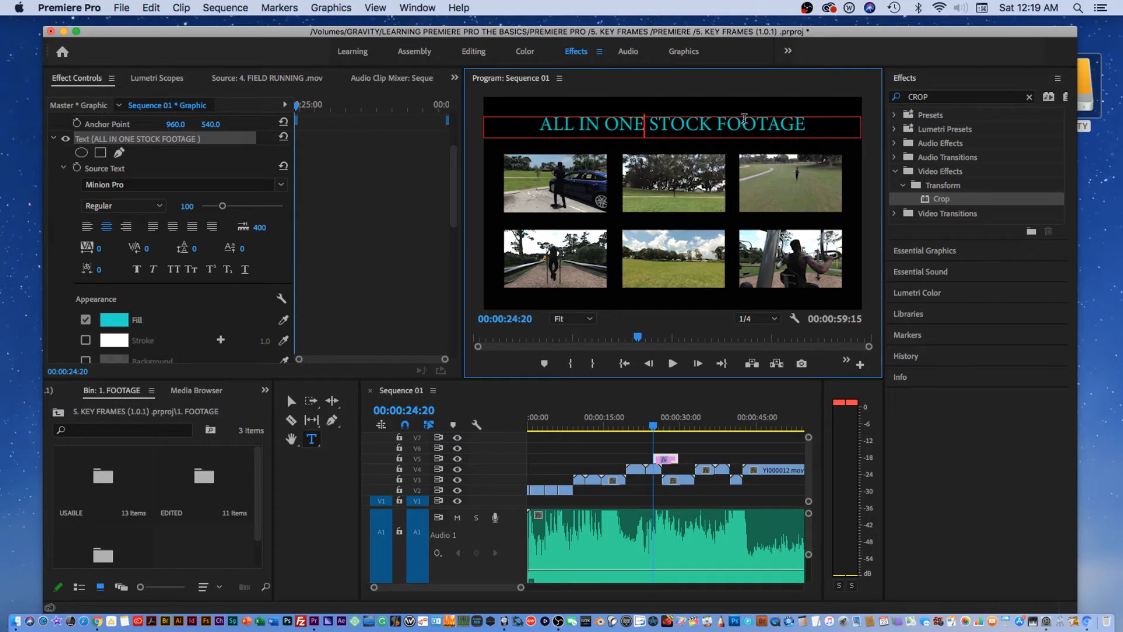
Change the title's font style to Bold Cond.
left_click_drag(810, 123, 427, 148)
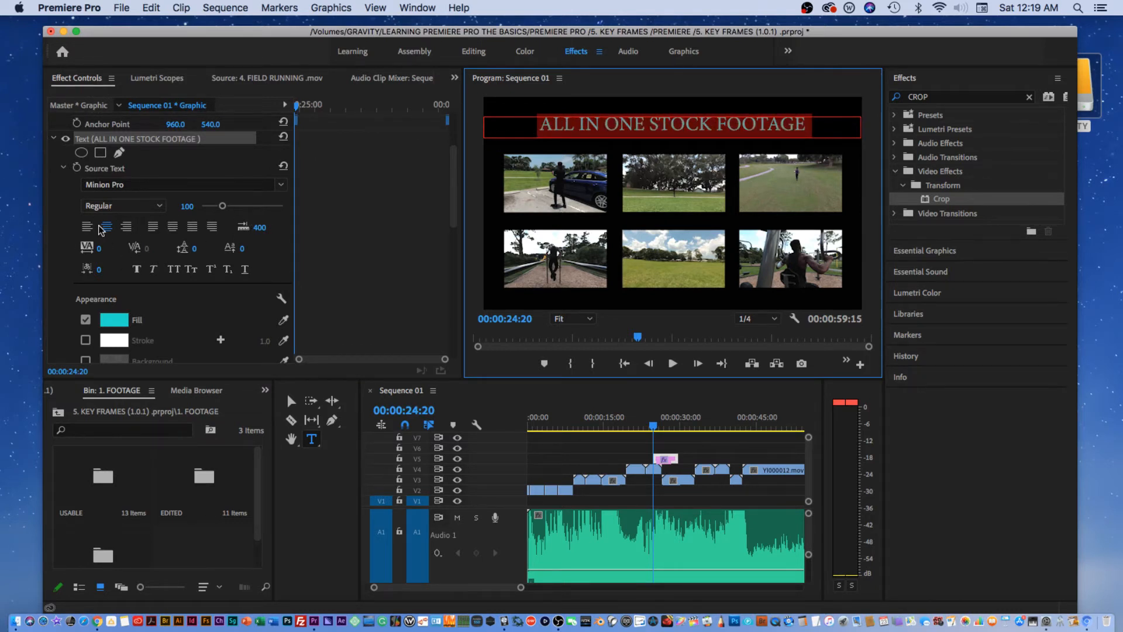
left_click(120, 206)
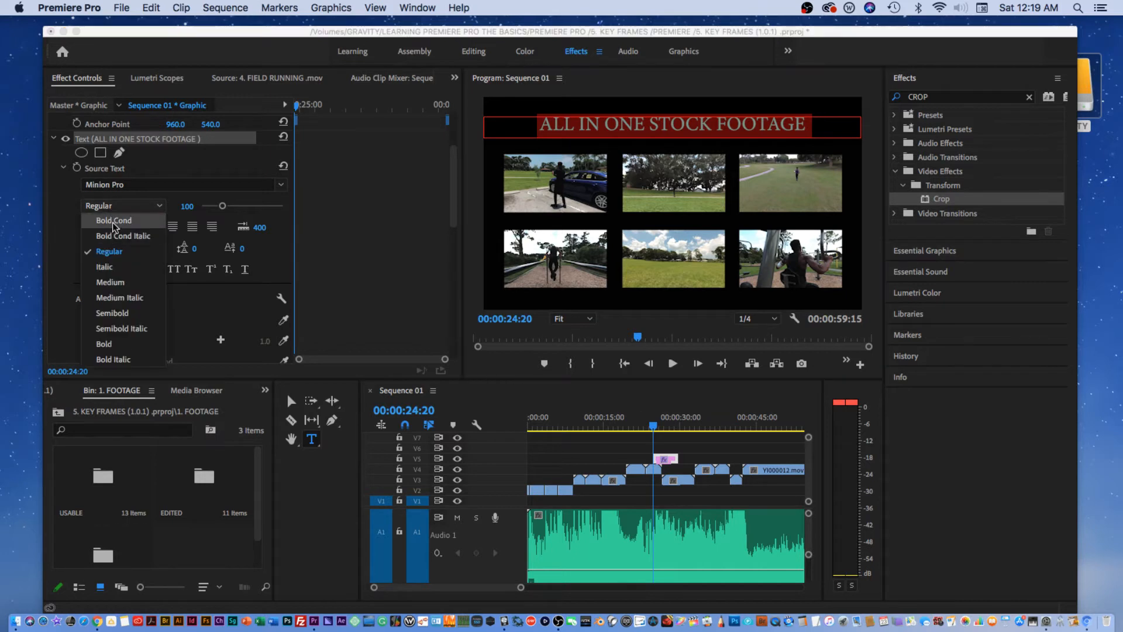
left_click(114, 221)
Enable a Stroke outline on all of the title text.
scroll(202, 208, "down", 5)
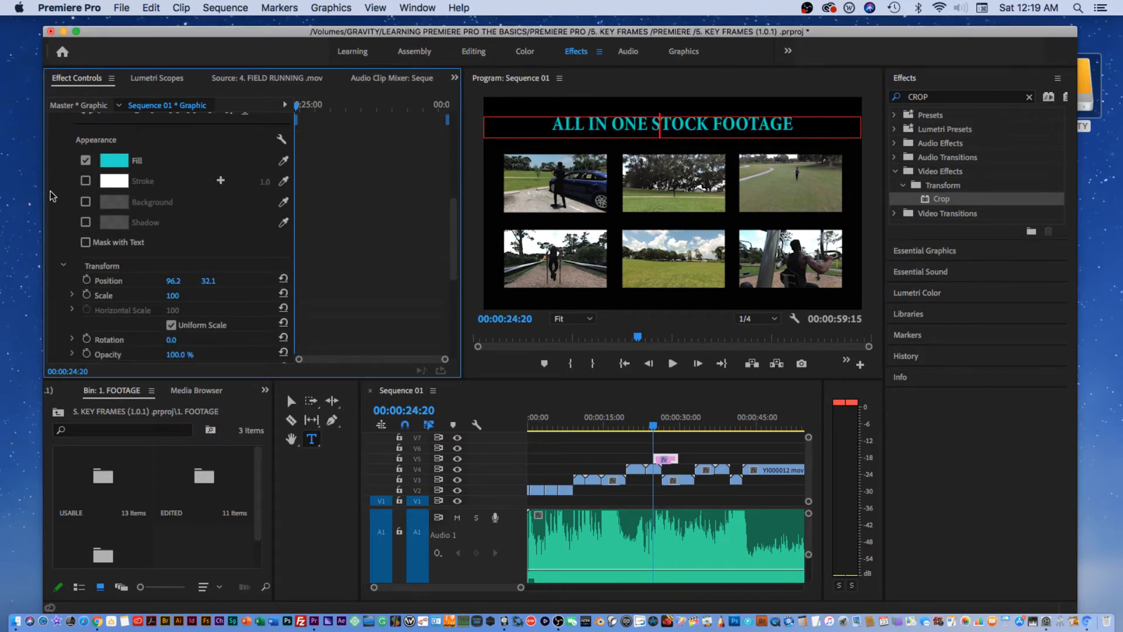
left_click(85, 181)
left_click(114, 181)
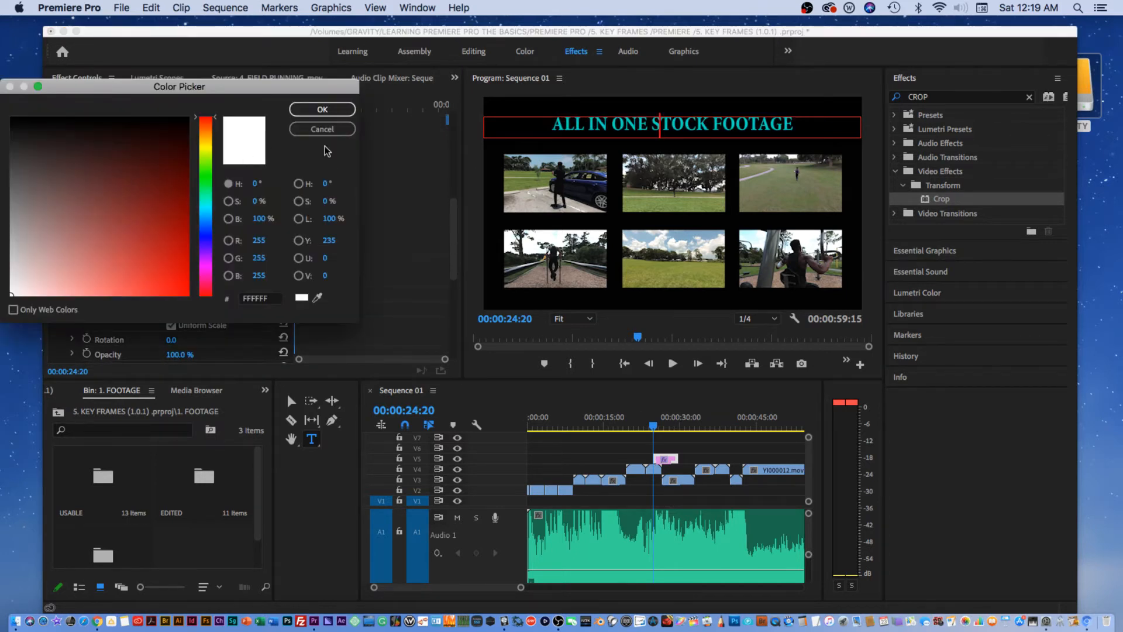
left_click(346, 129)
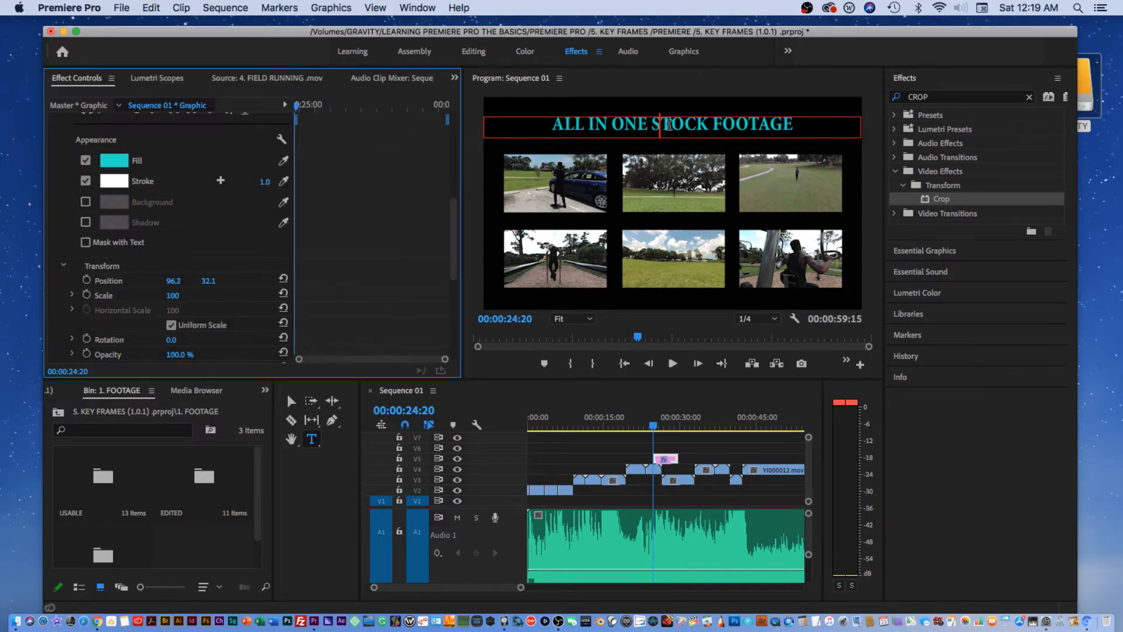
key("super+a")
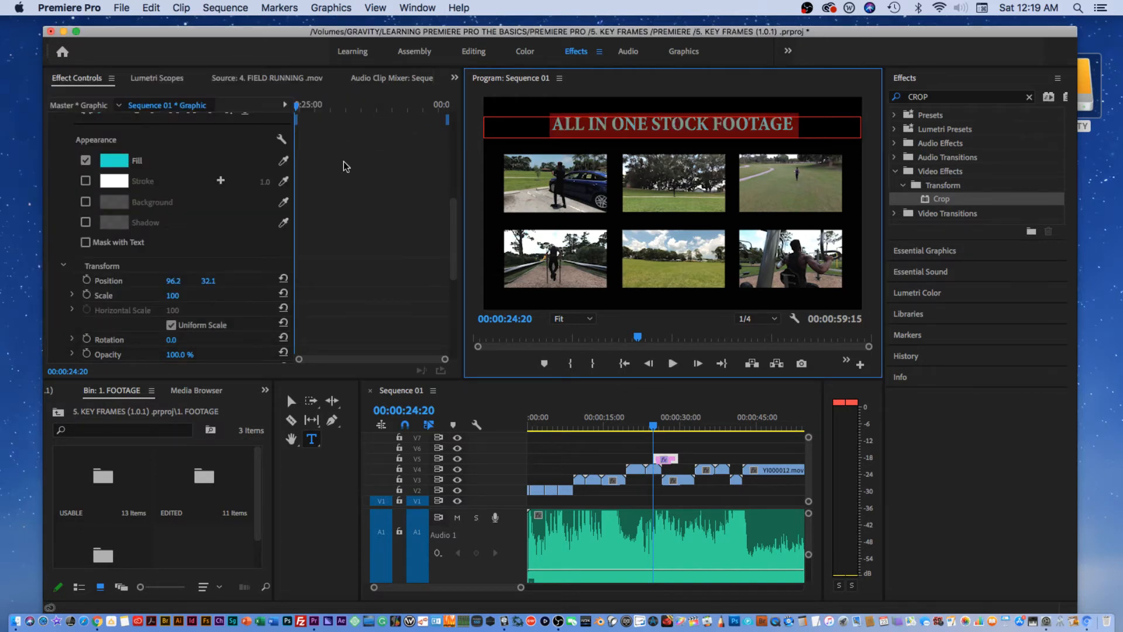
left_click(85, 181)
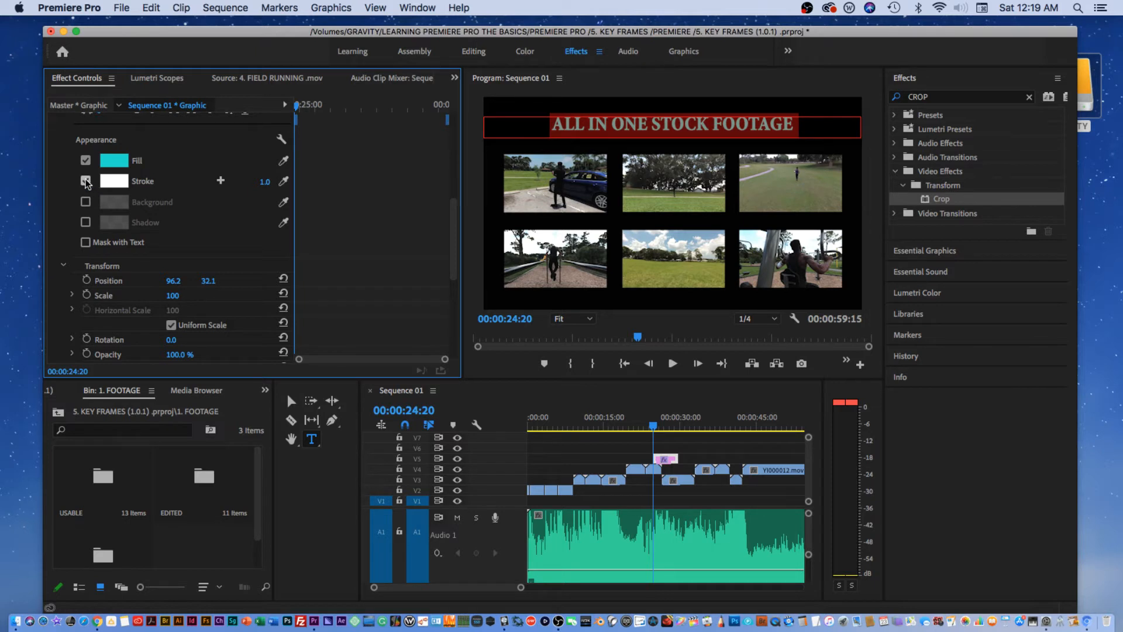
left_click(105, 181)
left_click(202, 148)
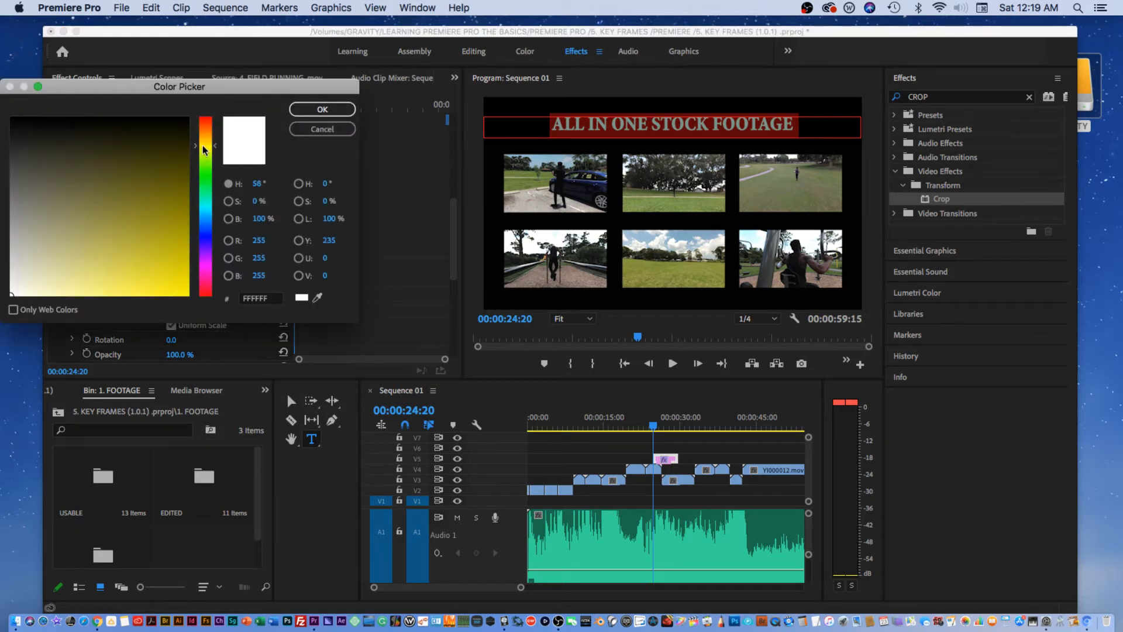
left_click(315, 111)
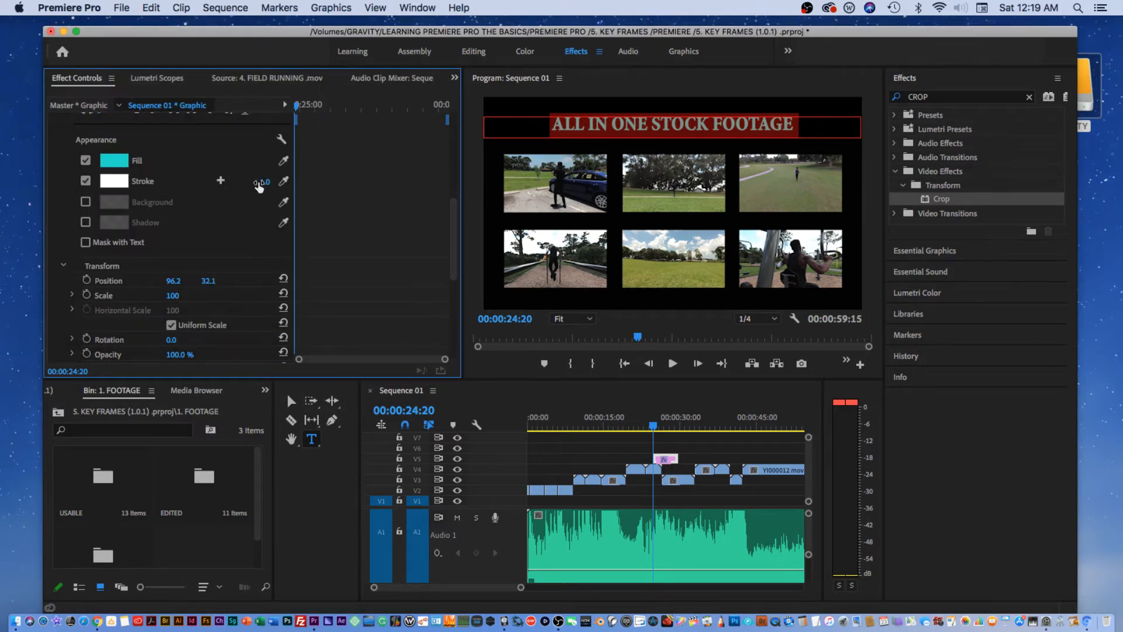
Increase the title's stroke width to 7.0.
left_click_drag(264, 182, 281, 182)
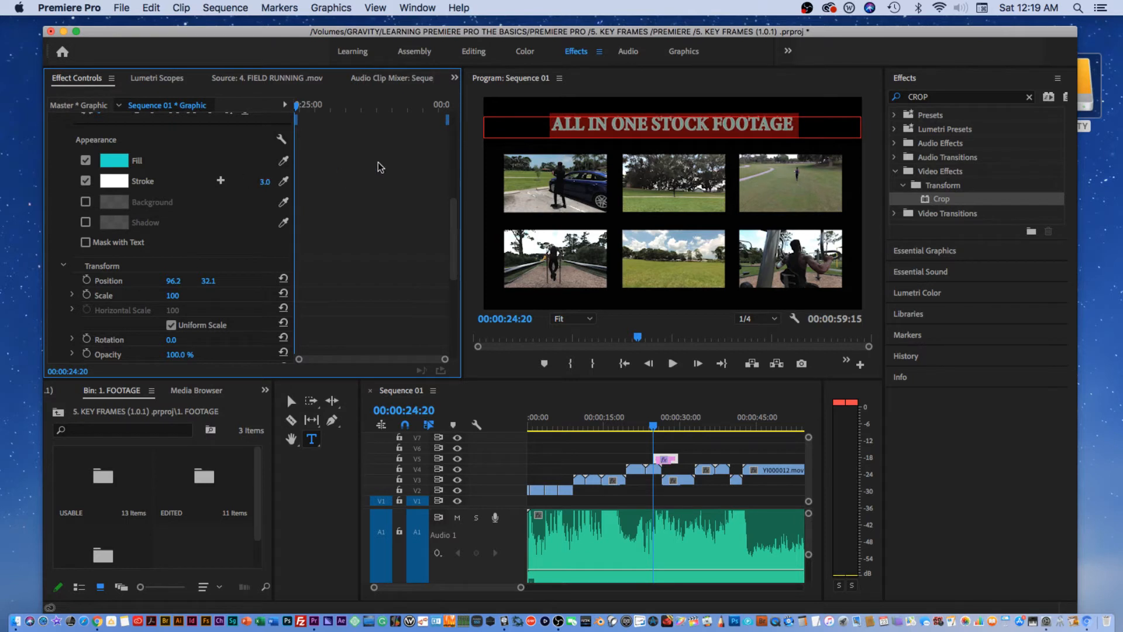
left_click(573, 129)
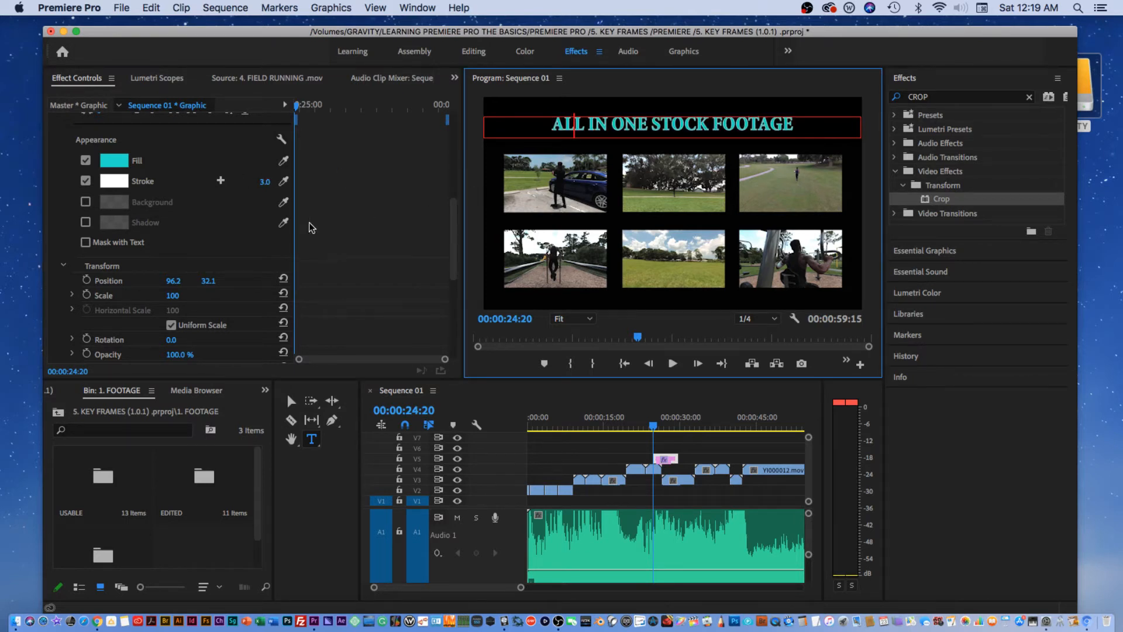
left_click(264, 182)
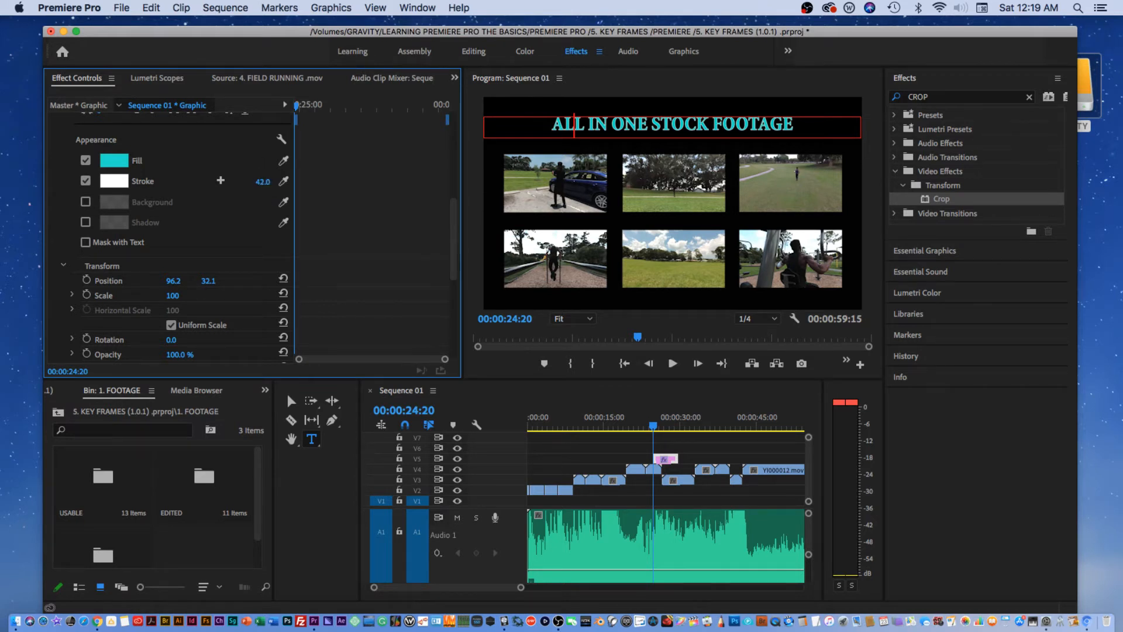
left_click_drag(262, 181, 272, 200)
triple_click(630, 124)
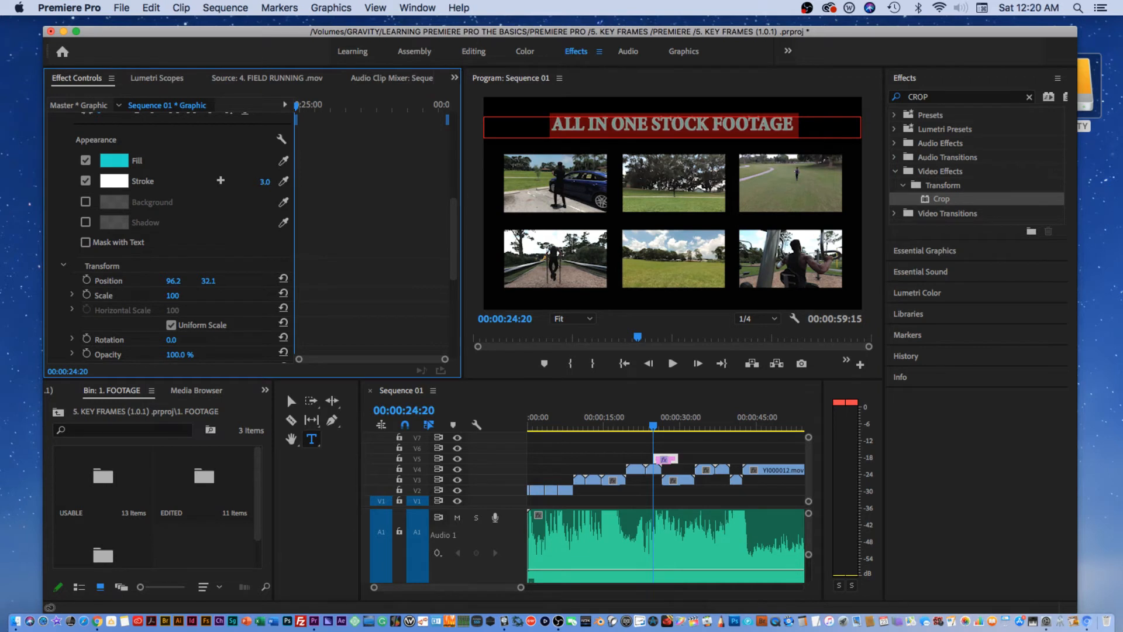
left_click_drag(266, 182, 268, 182)
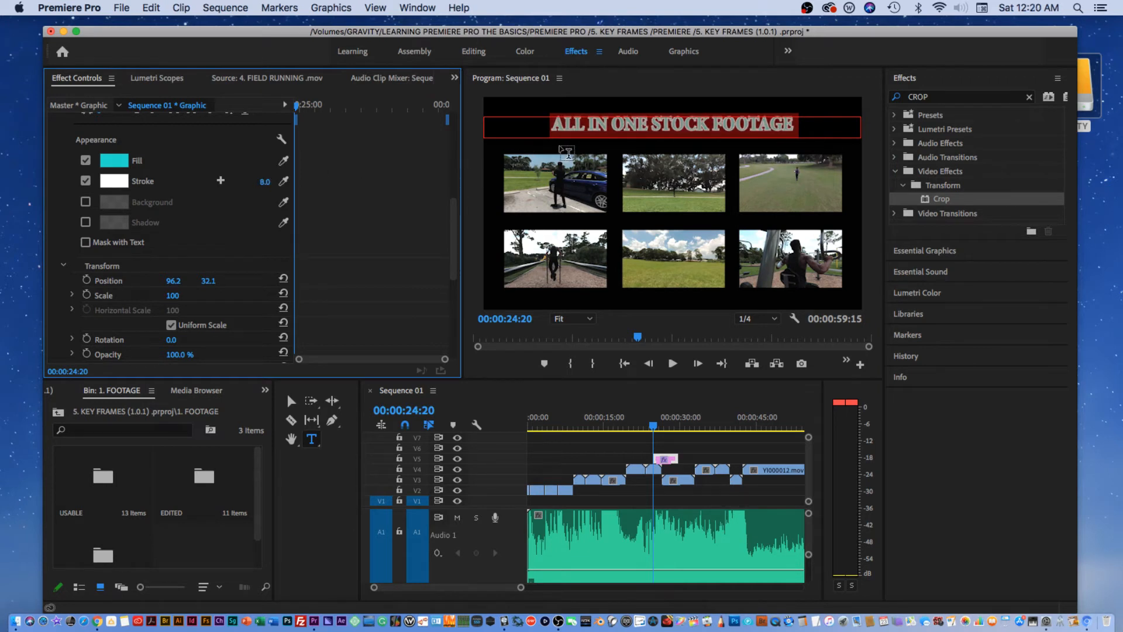
left_click(610, 120)
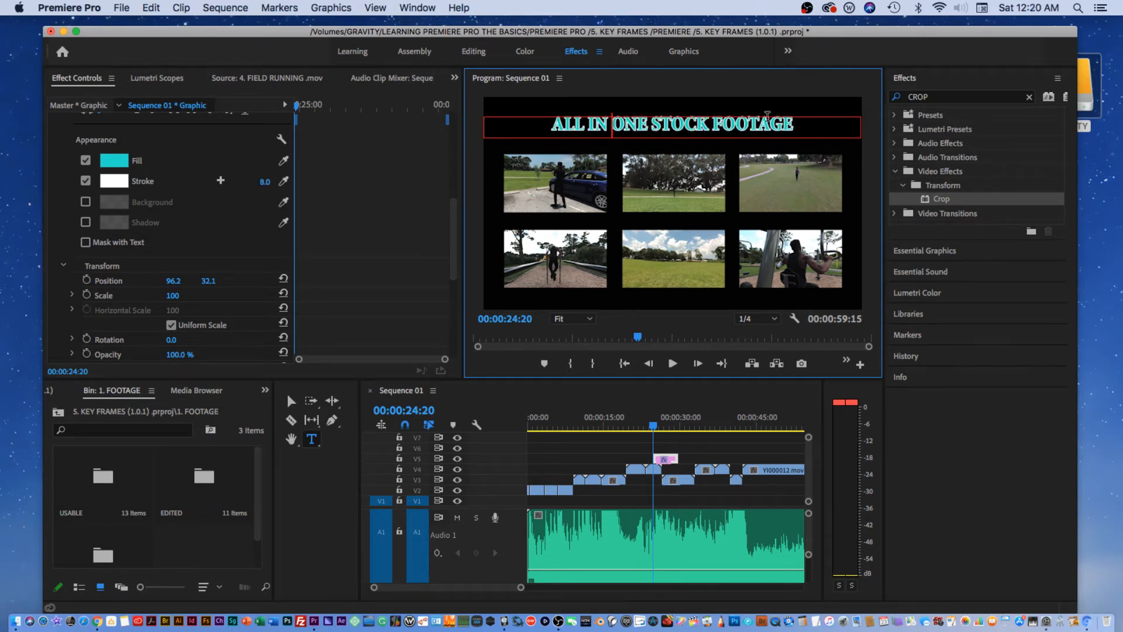
Change the title's stroke colour to blue.
left_click(796, 123)
left_click_drag(799, 130, 524, 136)
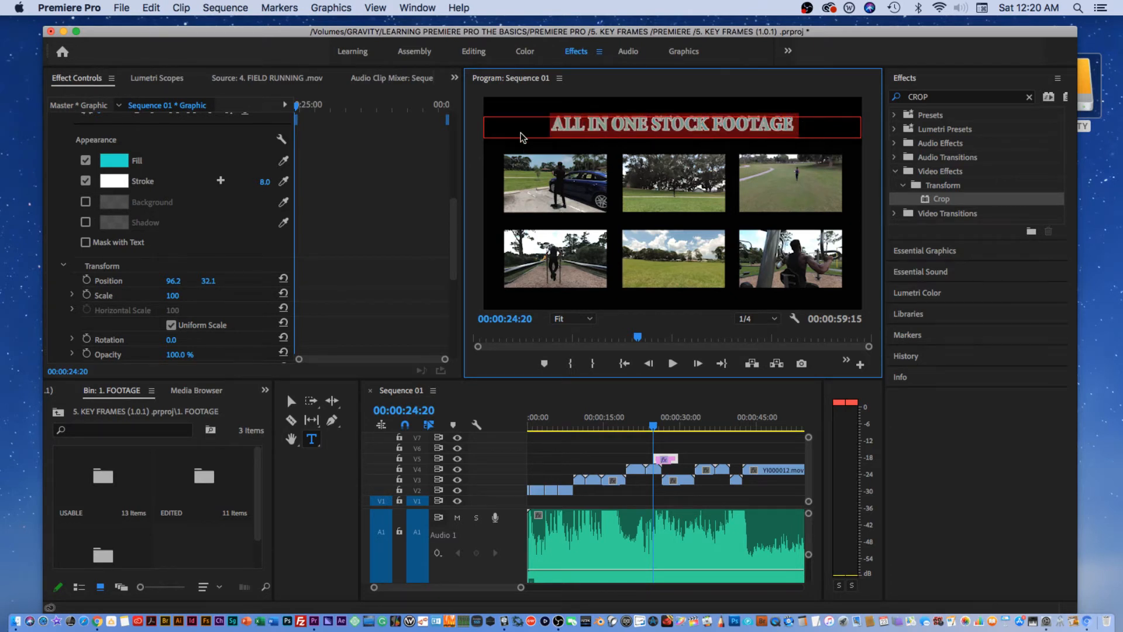
left_click(120, 181)
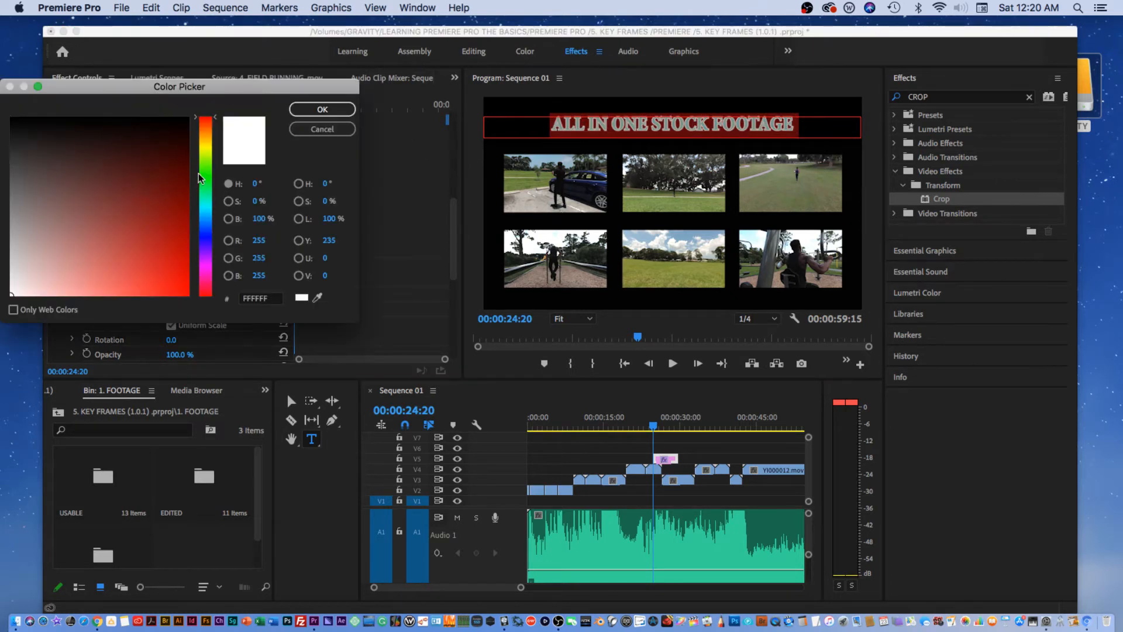
left_click_drag(205, 158, 223, 230)
key("Return")
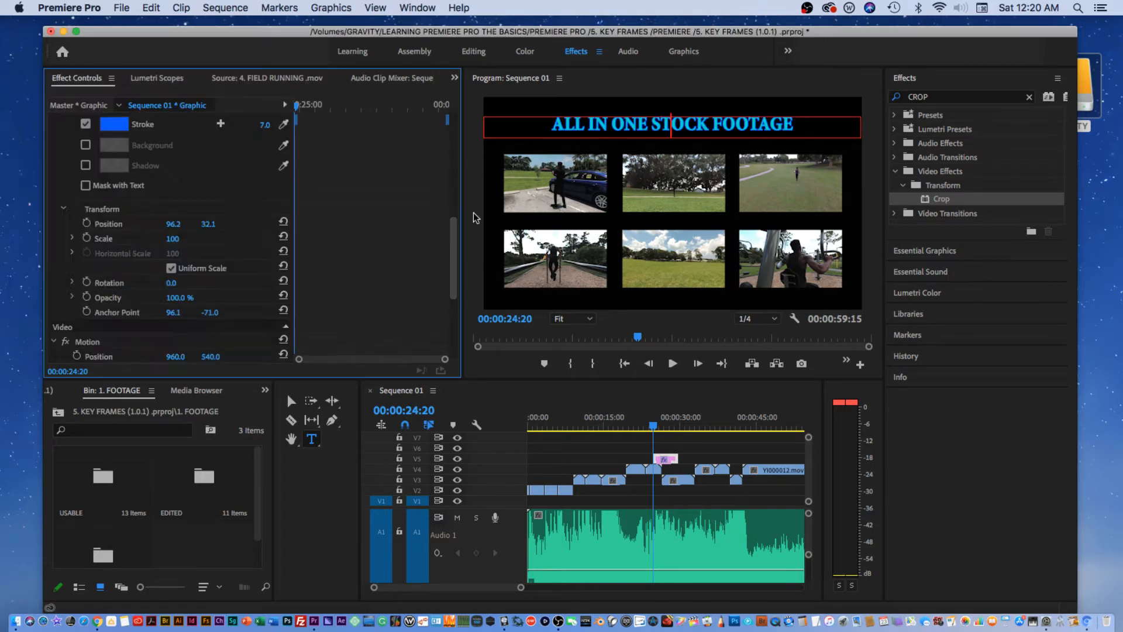
Replace the CROP search with GLOW and apply Alpha Glow to the title clip on V5.
left_click(967, 96)
key("BackSpace")
key("BackSpace")
key("BackSpace")
key("BackSpace")
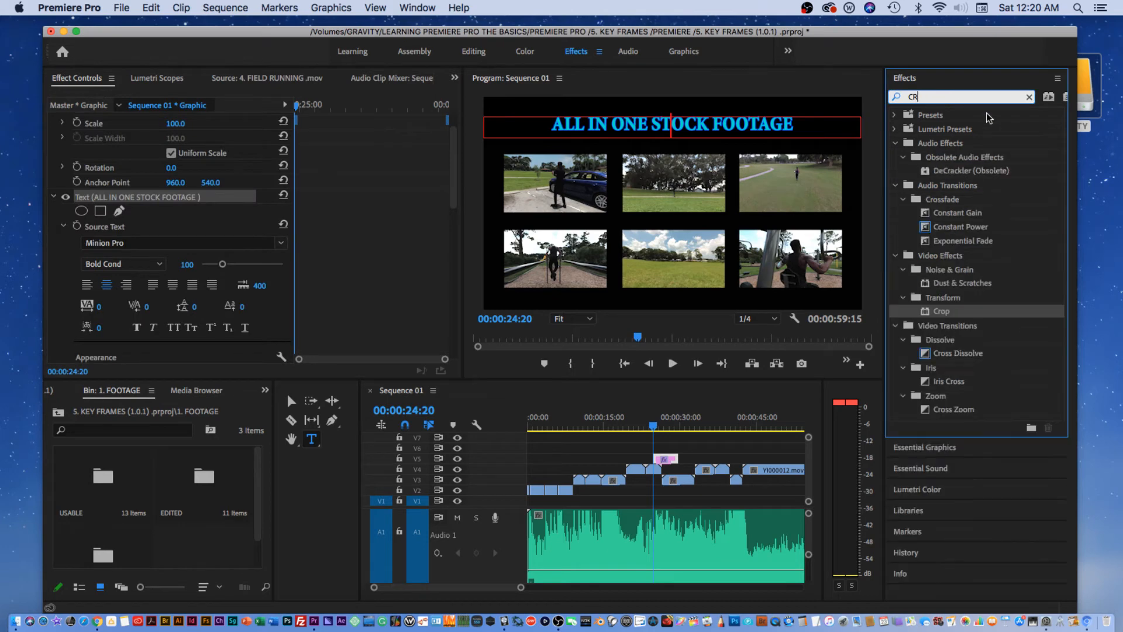
type("GLOW")
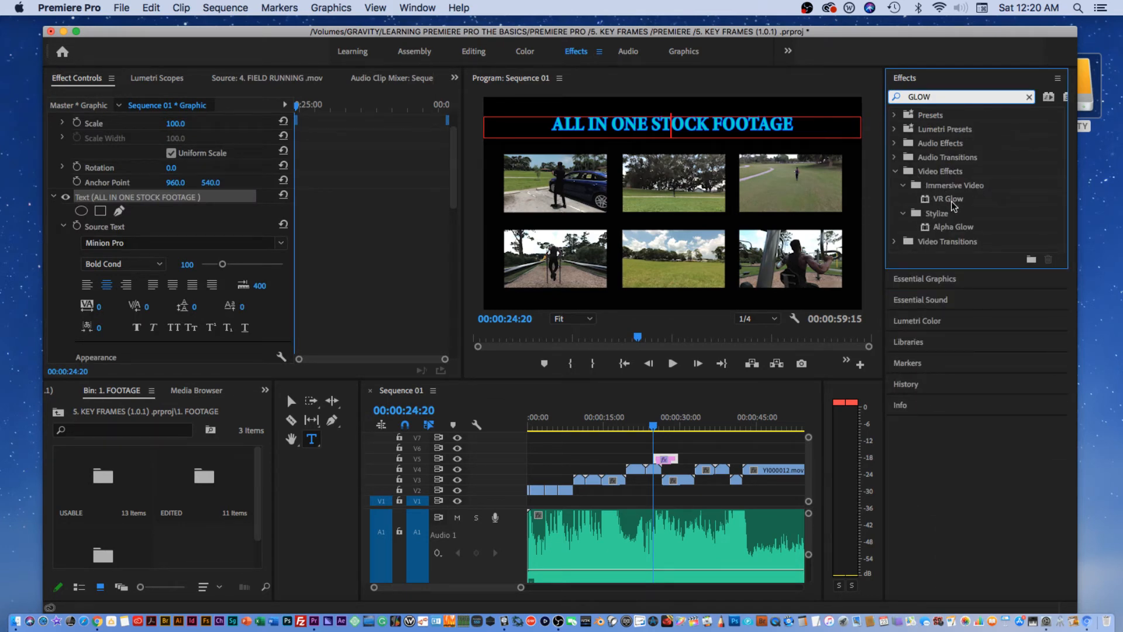
left_click_drag(954, 226, 806, 215)
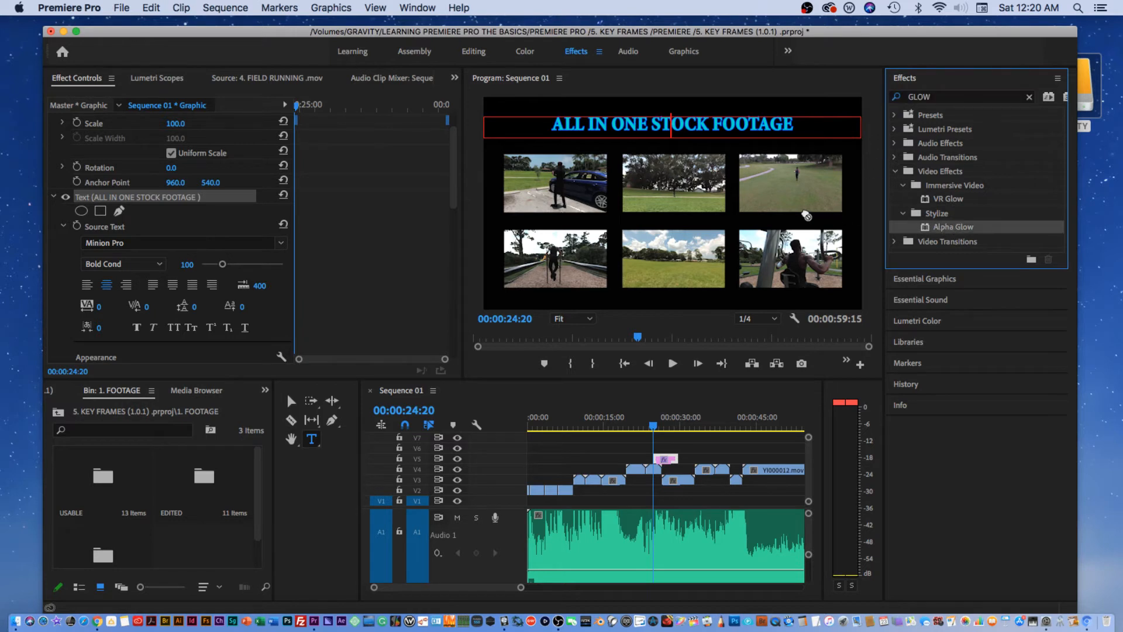
left_click_drag(695, 379, 673, 459)
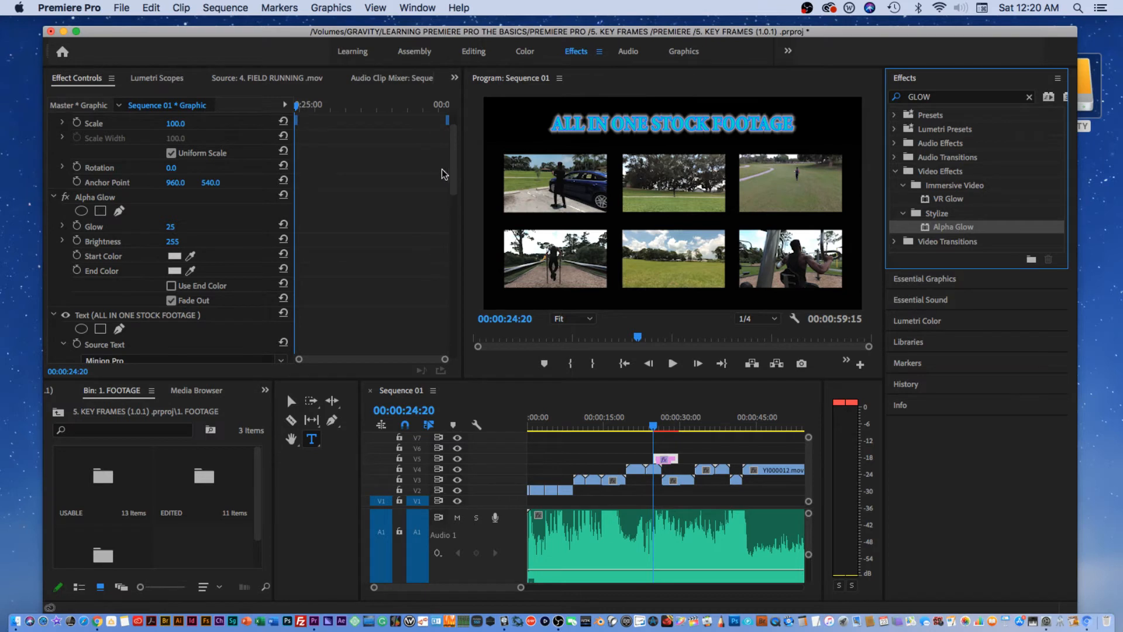
Delete the Alpha Glow effect from the title graphic in Effect Controls.
scroll(458, 177, "down", 5)
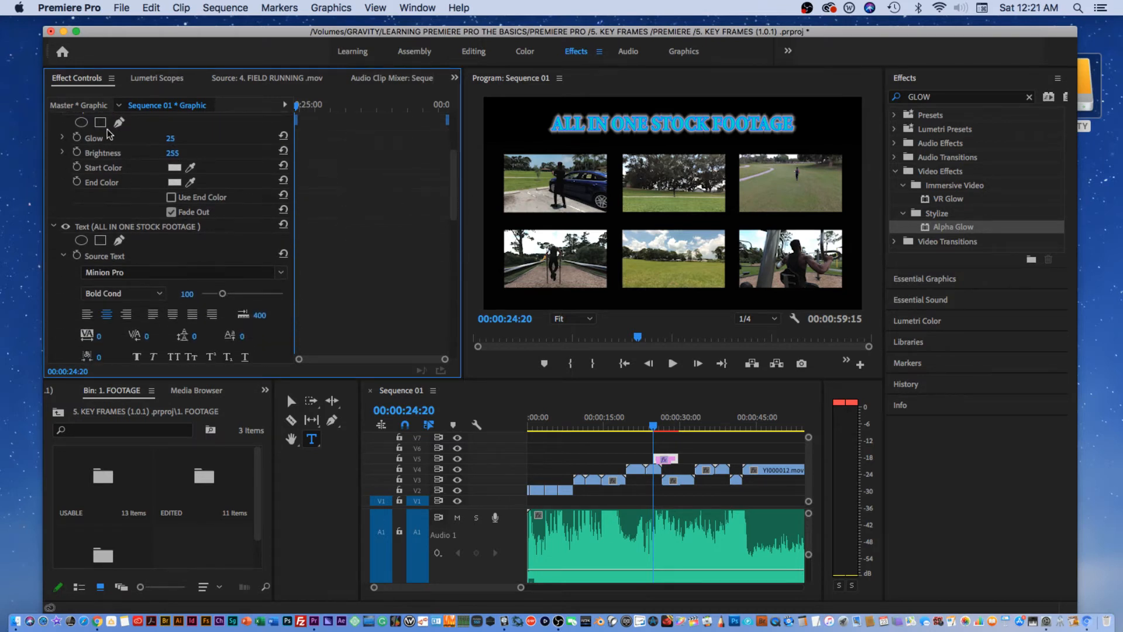
left_click_drag(452, 201, 452, 163)
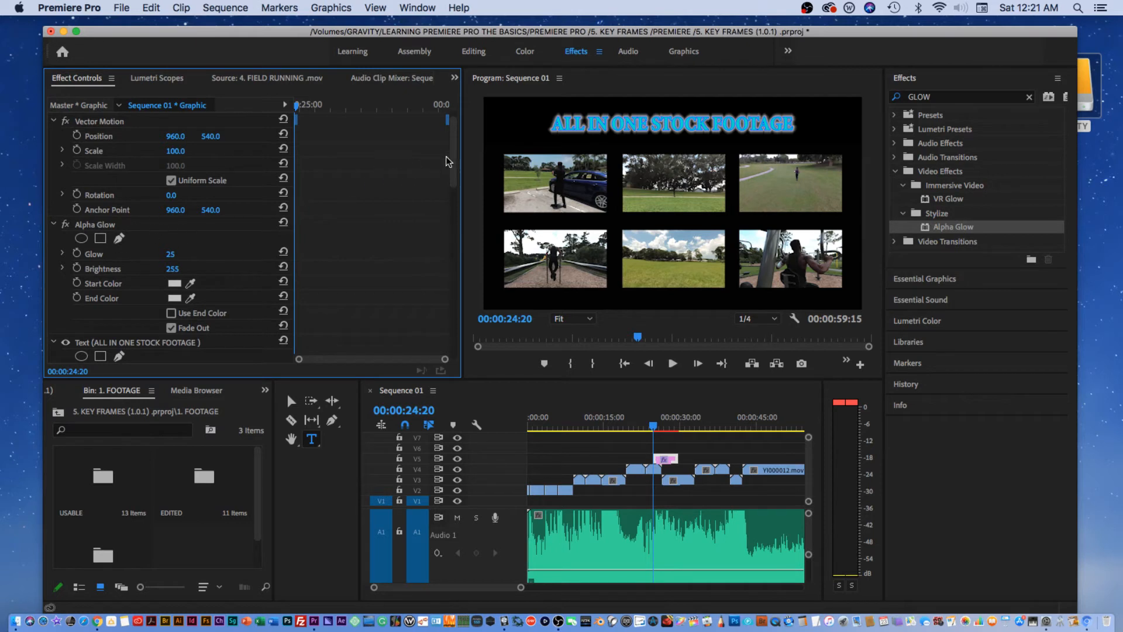
scroll(446, 157, "up", 2)
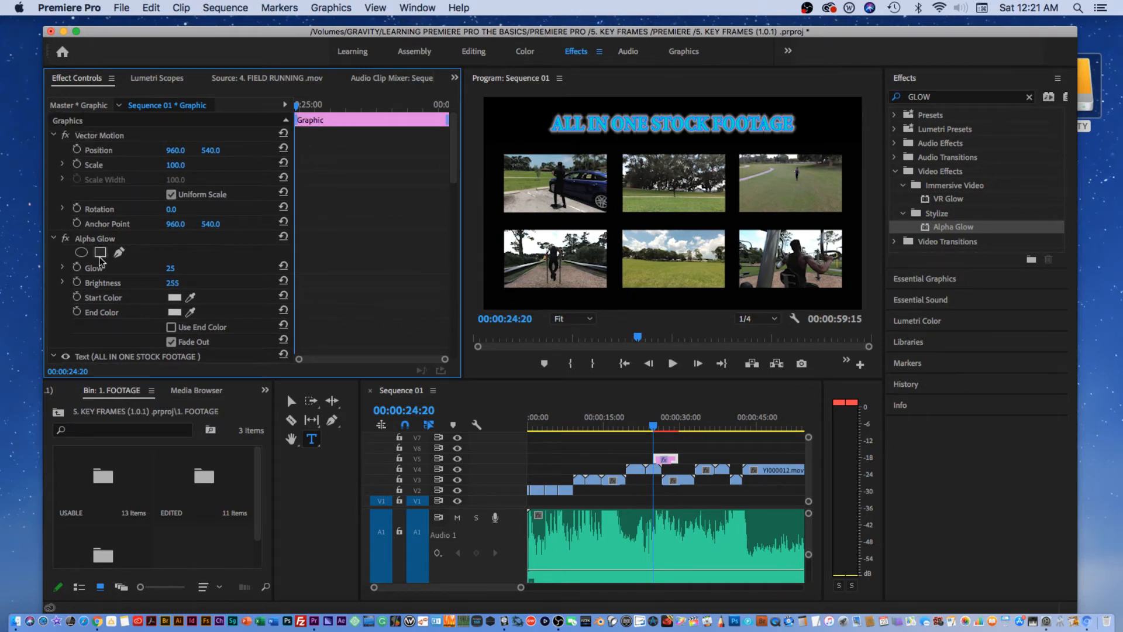
left_click_drag(97, 239, 146, 342)
scroll(456, 171, "down", 3)
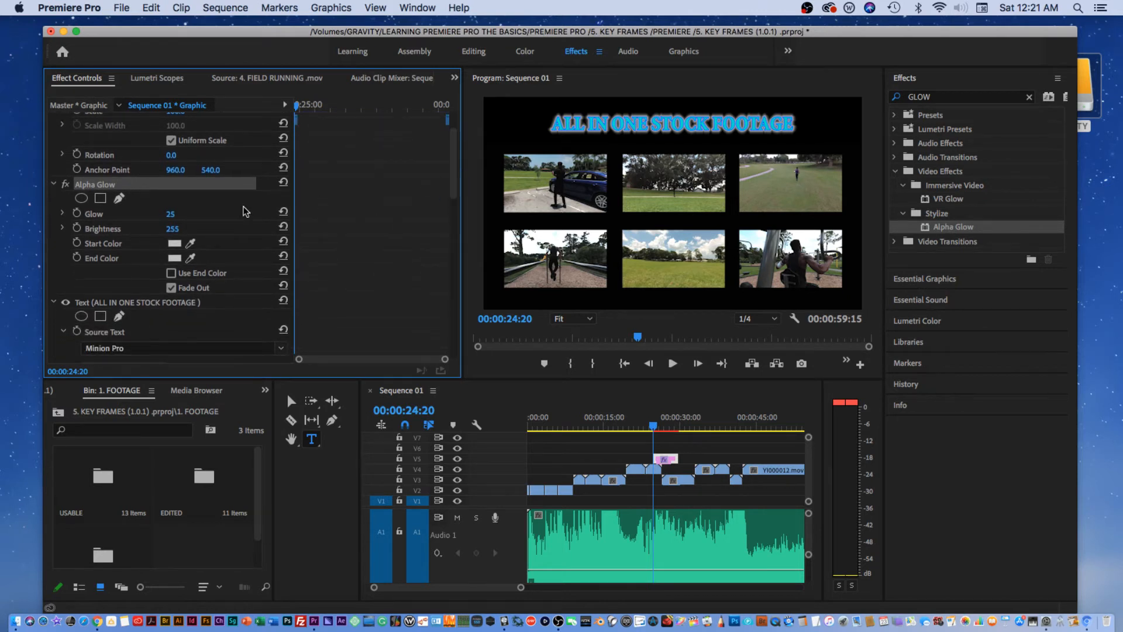
left_click_drag(105, 186, 114, 293)
key("Delete")
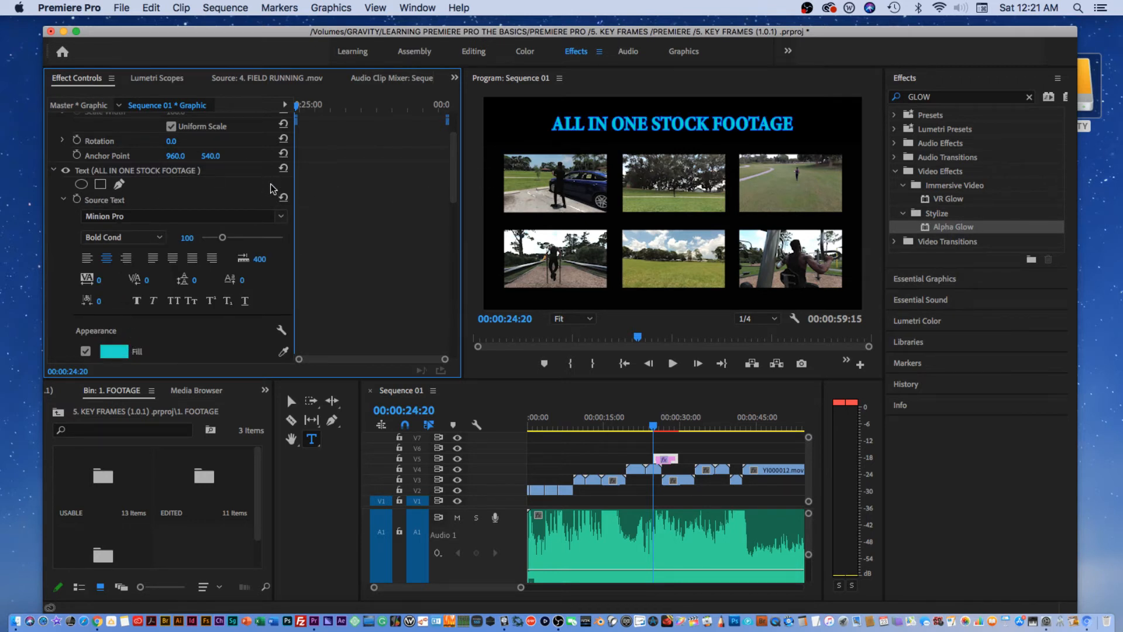
left_click_drag(449, 185, 341, 279)
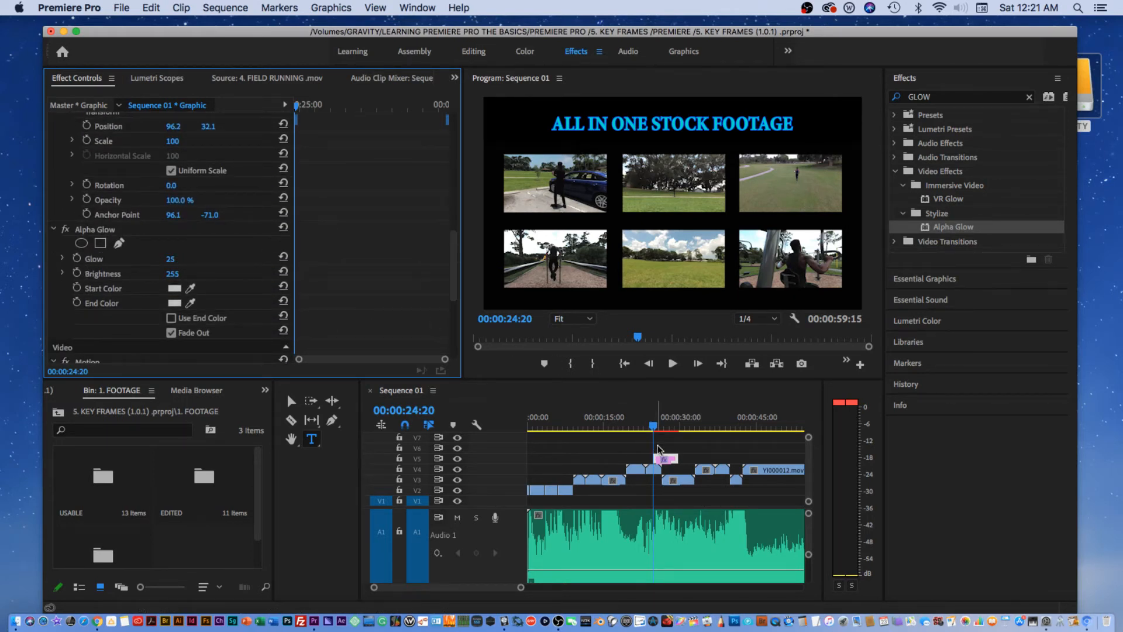
Select the title text and remove the stray empty text box above it.
triple_click(639, 122)
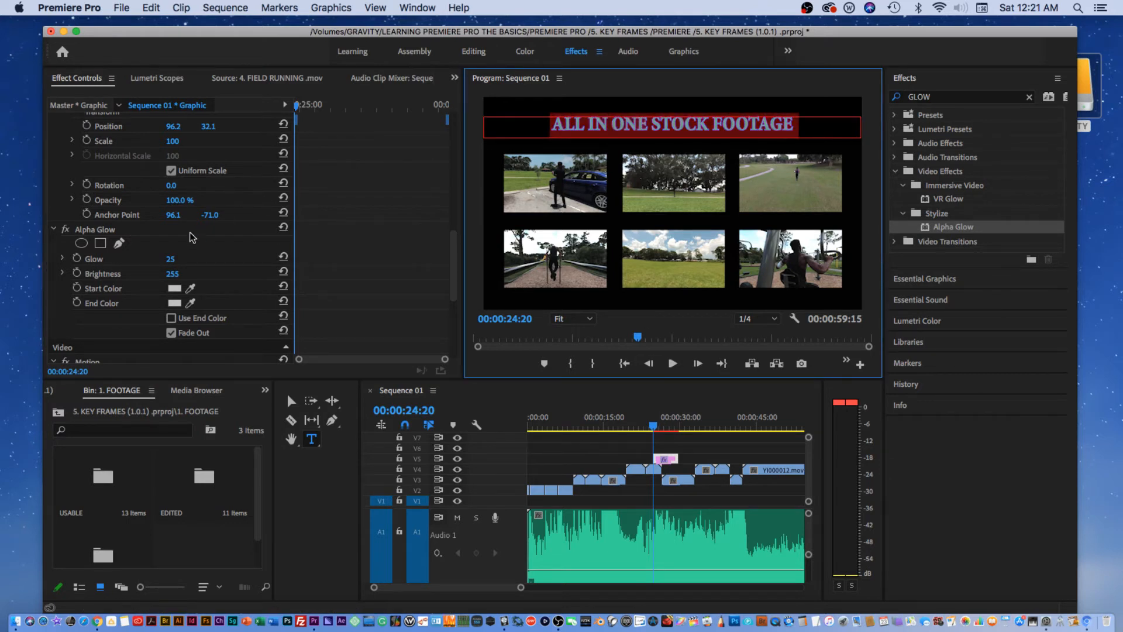
left_click(171, 260)
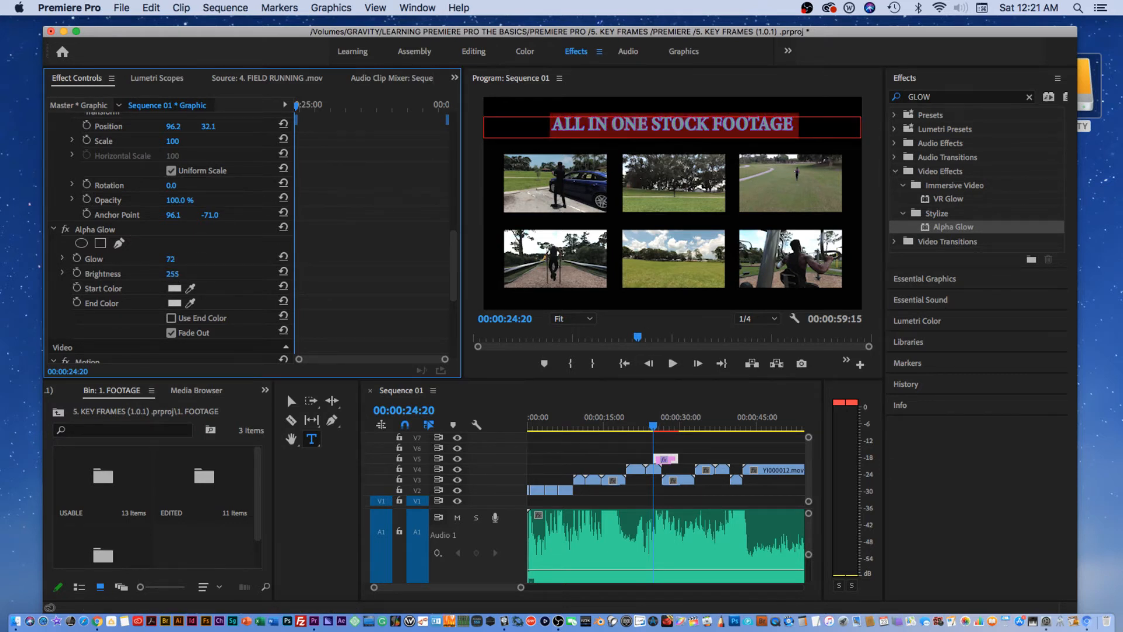
left_click(567, 132)
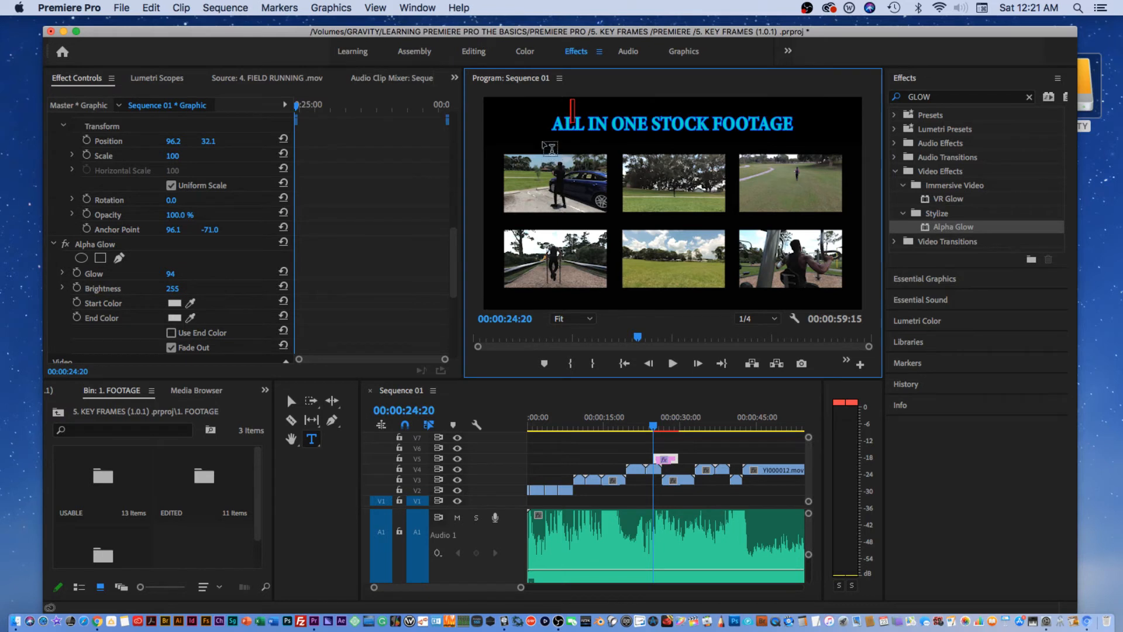
left_click(560, 196)
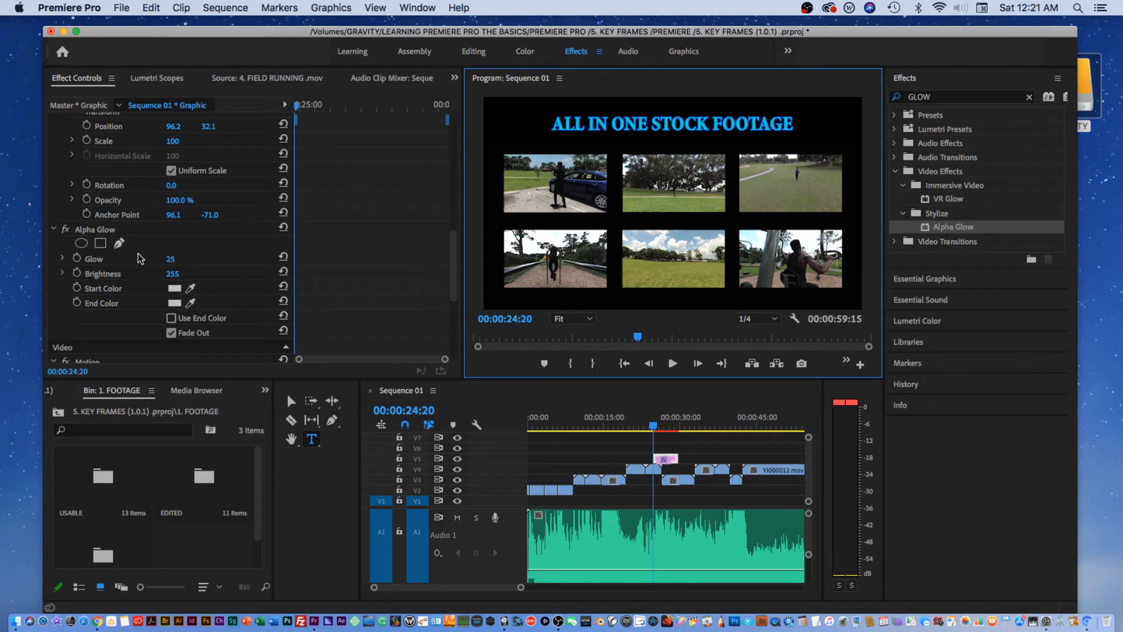
scroll(140, 258, "up", 4)
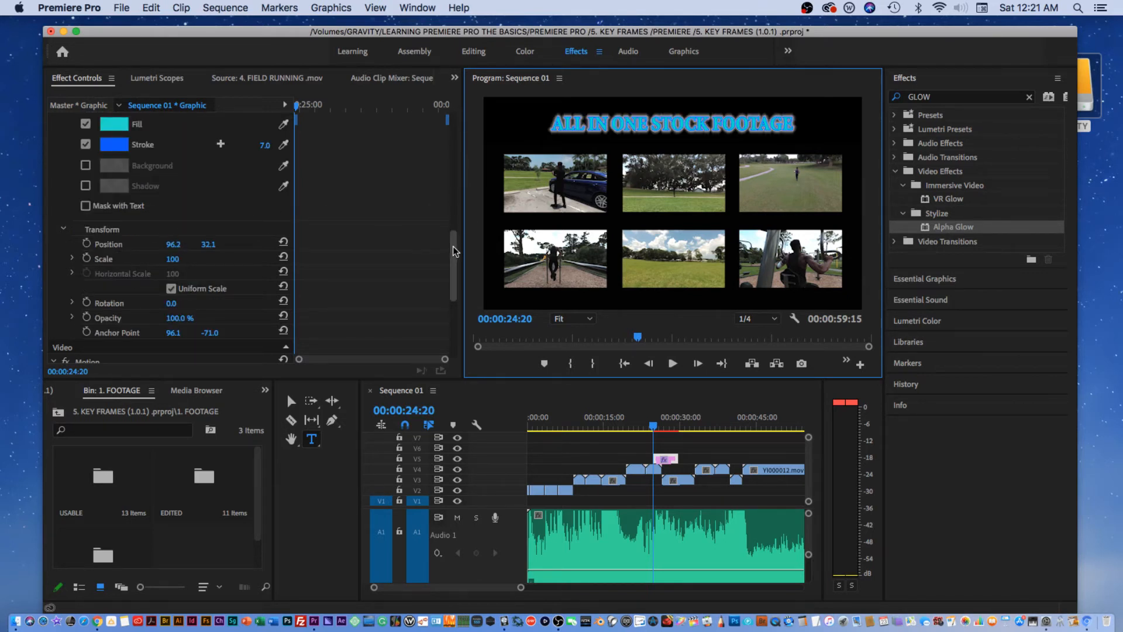
left_click_drag(452, 247, 430, 142)
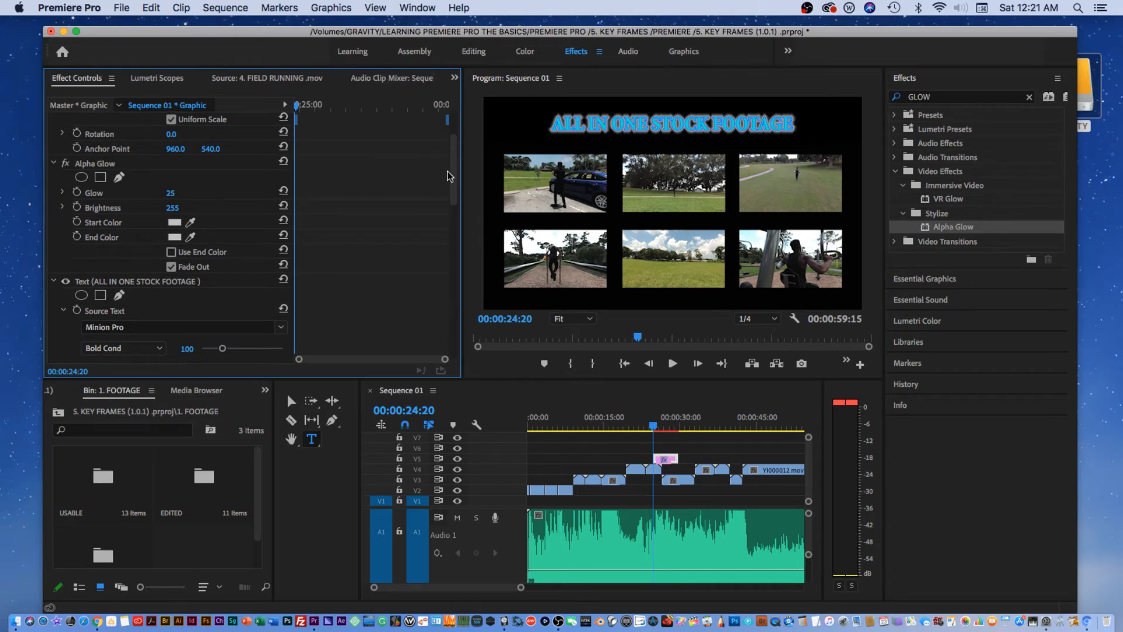
scroll(448, 172, "up", 3)
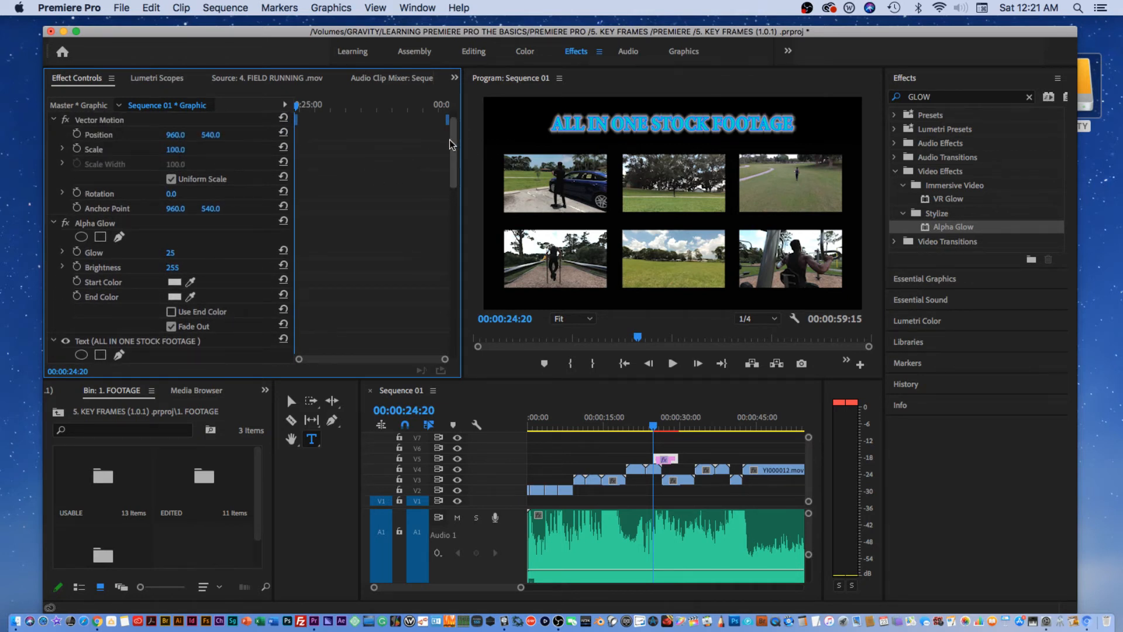
scroll(451, 141, "up", 1)
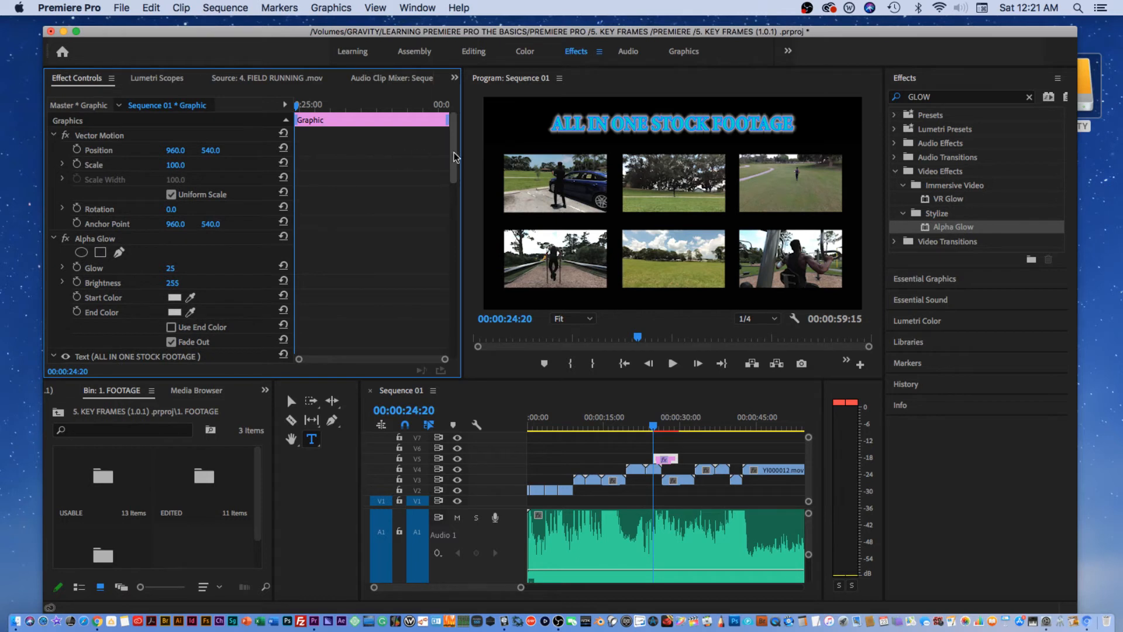
scroll(455, 158, "down", 2)
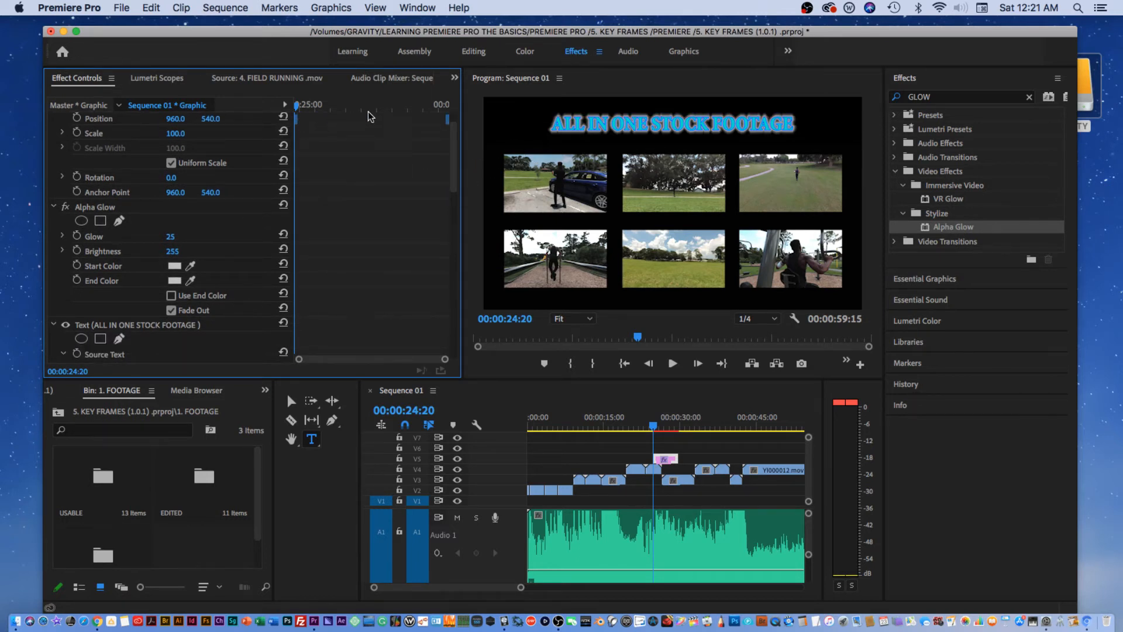
scroll(455, 154, "down", 1)
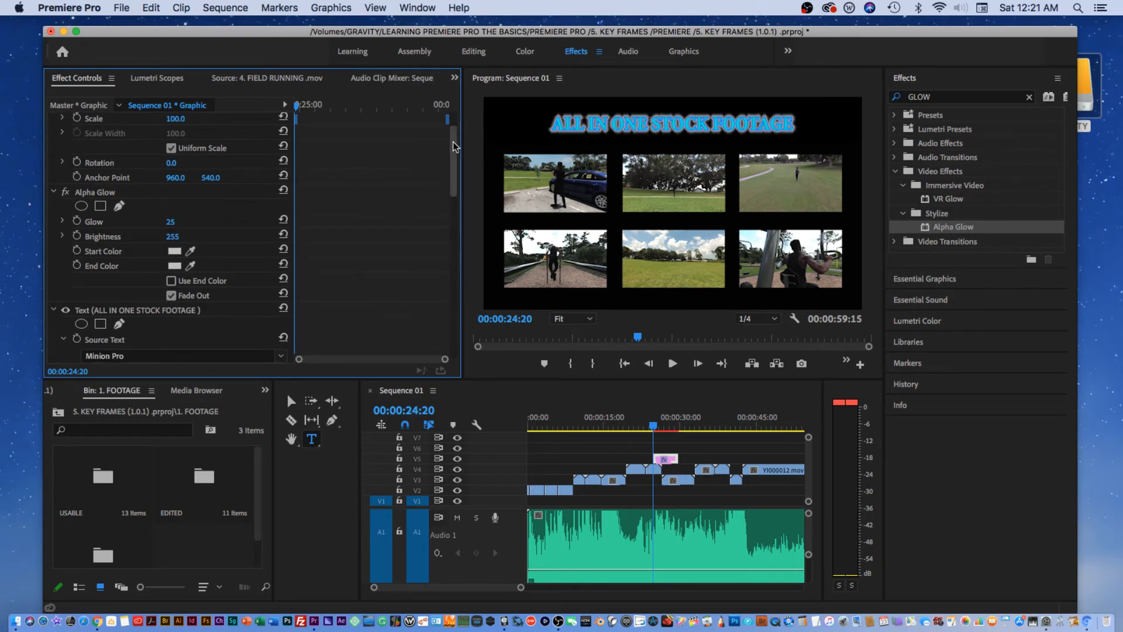
scroll(453, 147, "up", 1)
Lower the title's Alpha Glow from 25 to a faint 2 and preview it.
left_click(610, 122)
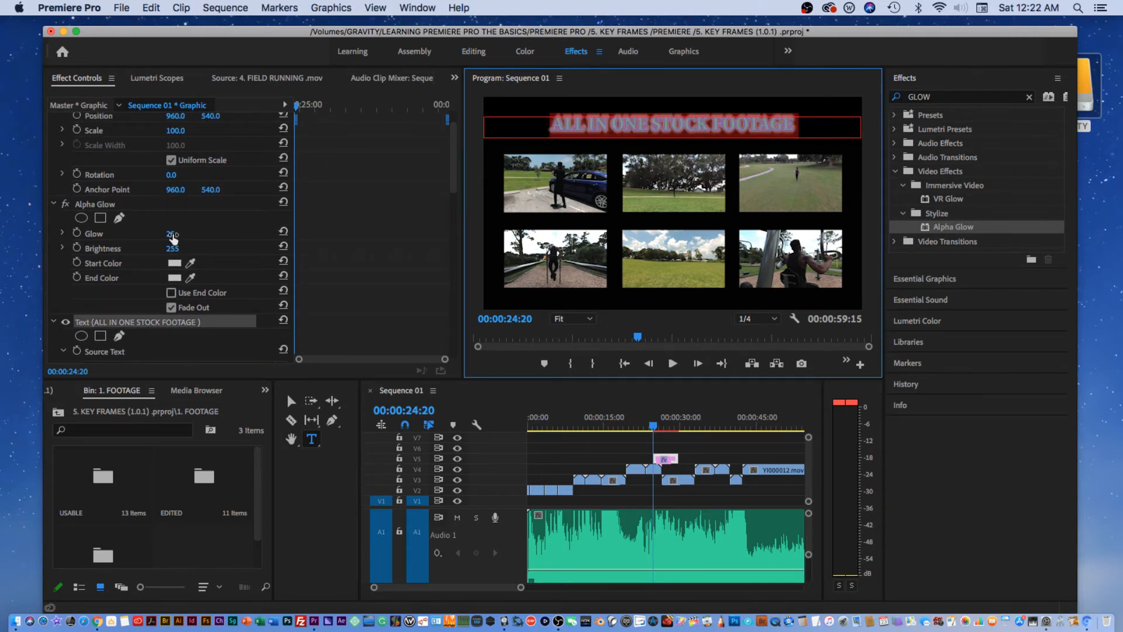
left_click_drag(173, 237, 163, 237)
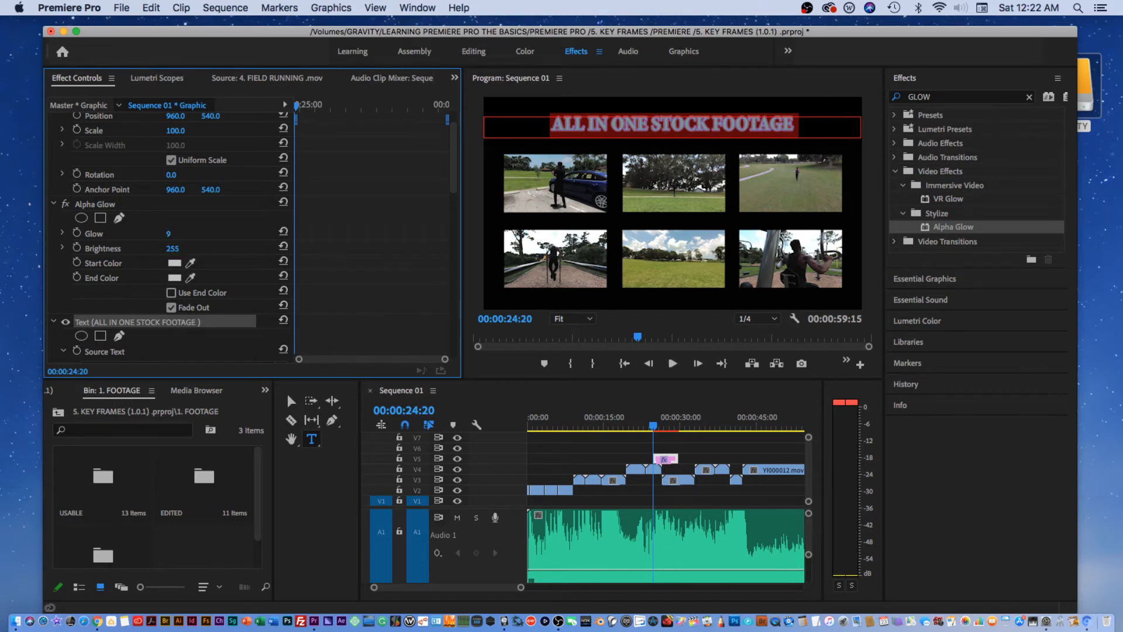
left_click_drag(168, 234, 164, 233)
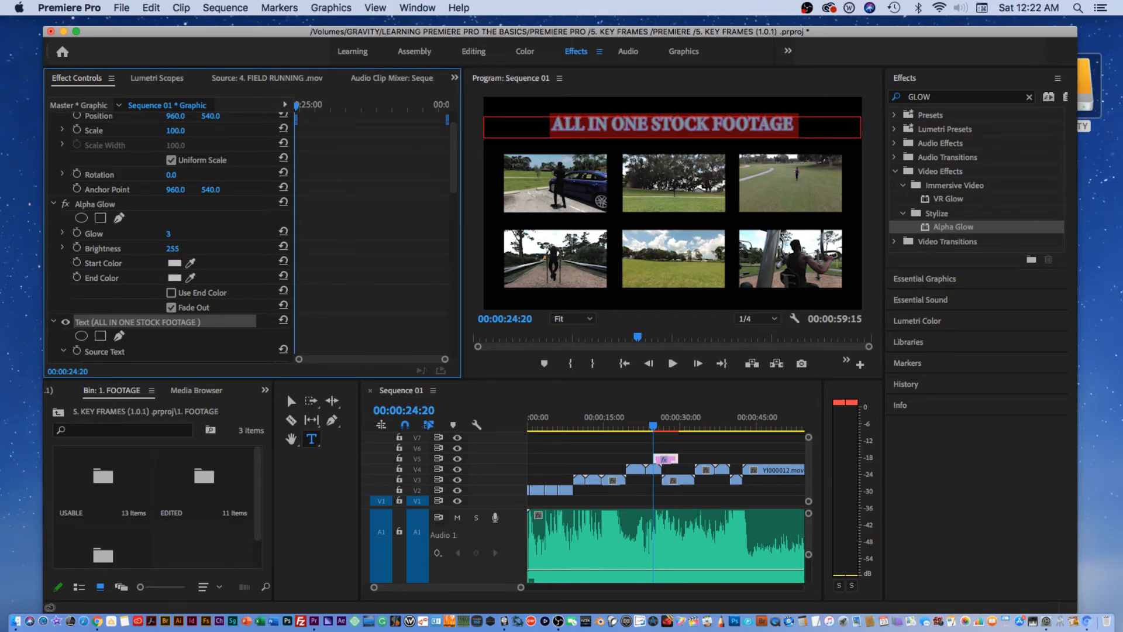
left_click(624, 125)
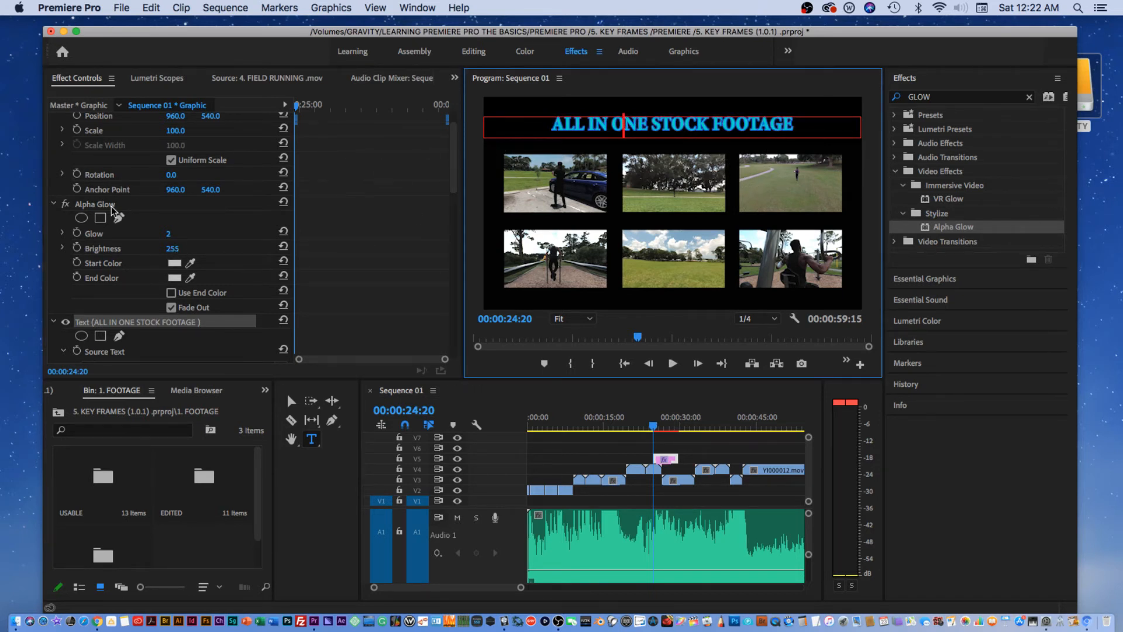
key("super+a")
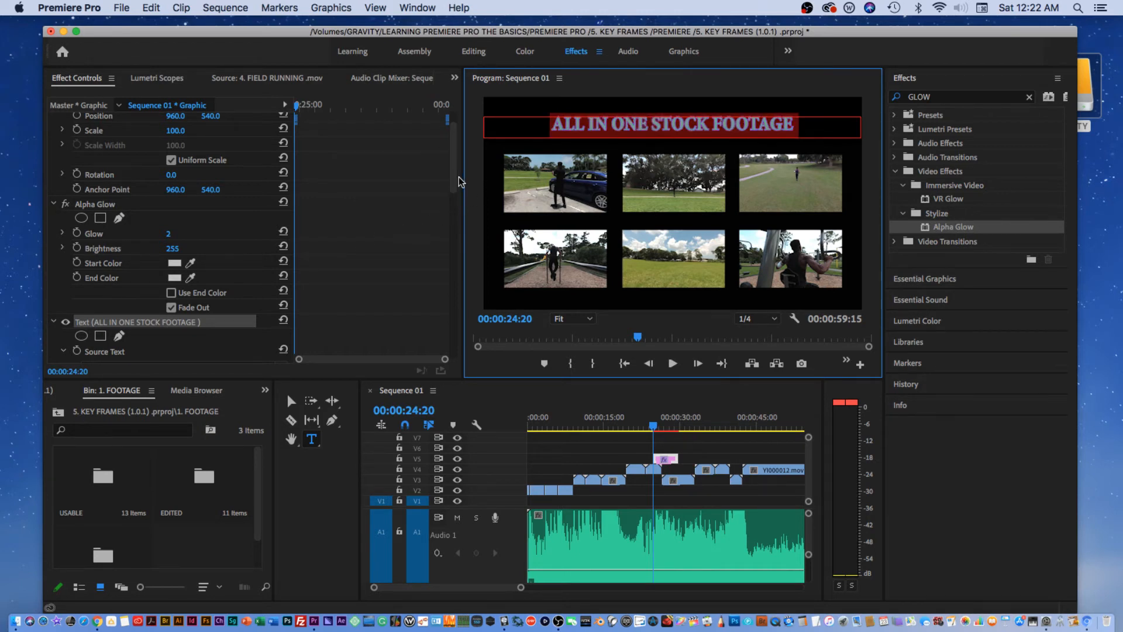
left_click_drag(454, 177, 467, 238)
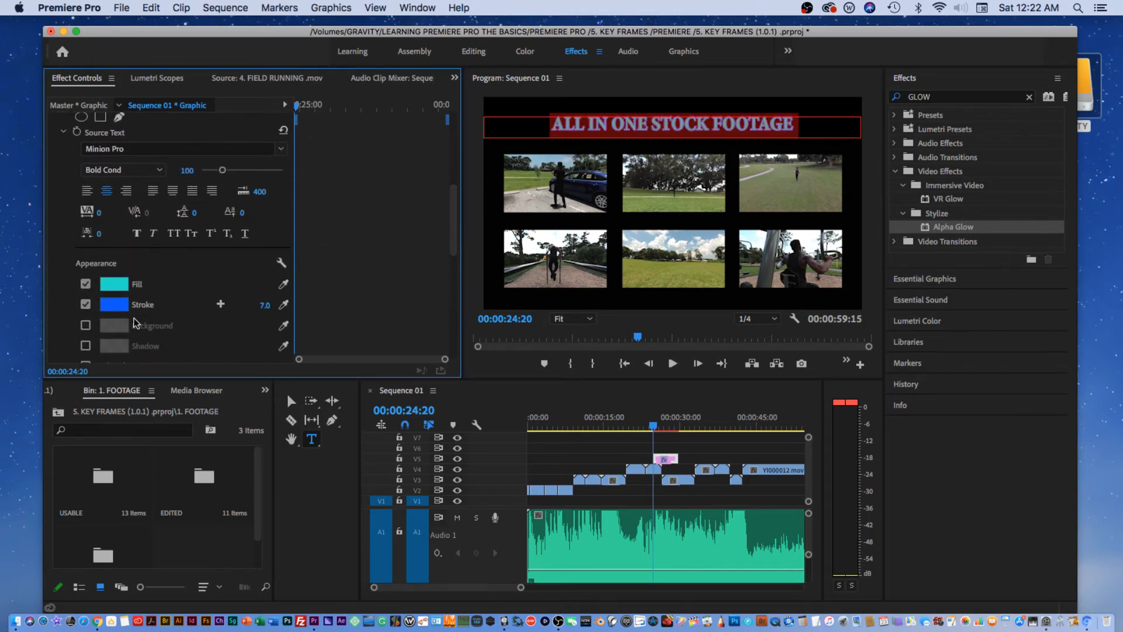
Remove the blue outline from the title text and raise its glow to 11.
left_click(85, 305)
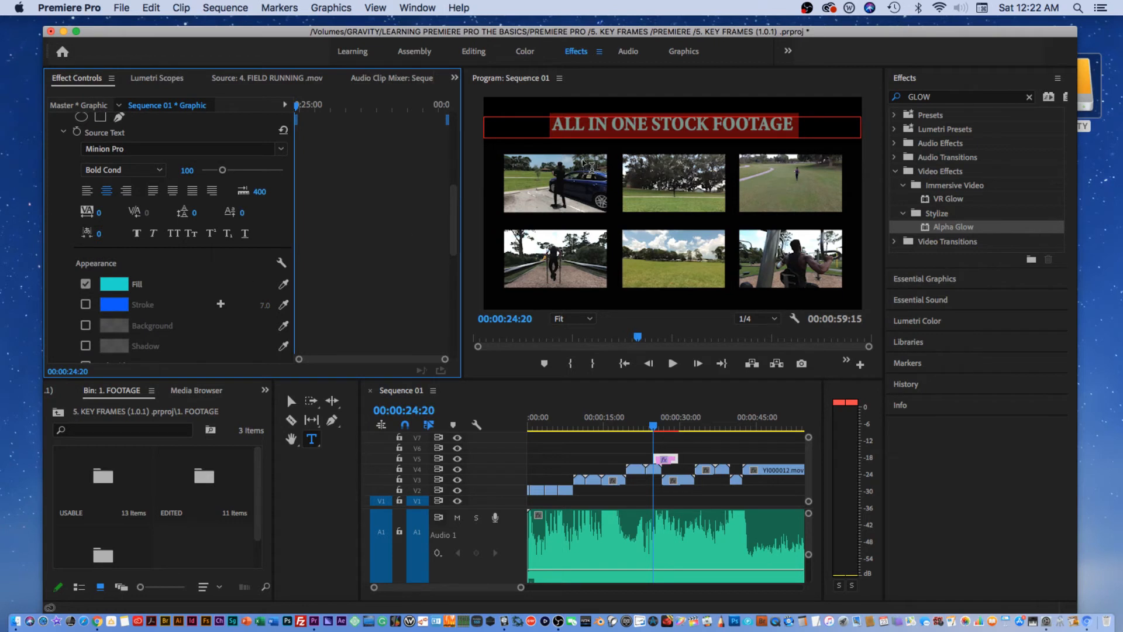
left_click(588, 125)
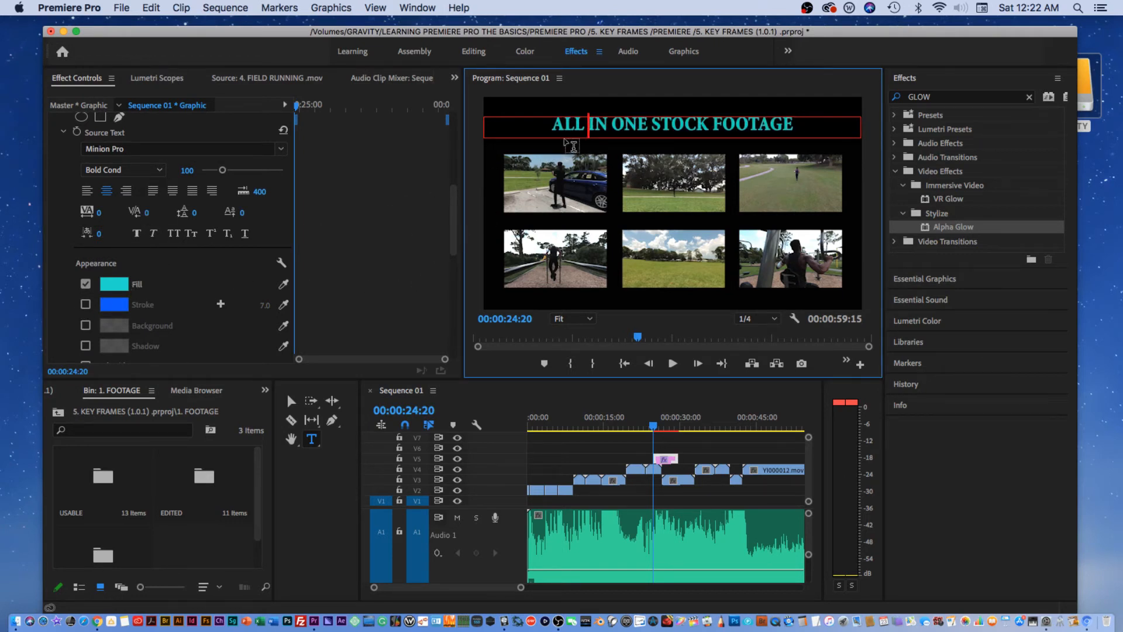
left_click_drag(452, 226, 437, 160)
left_click(645, 122)
triple_click(644, 122)
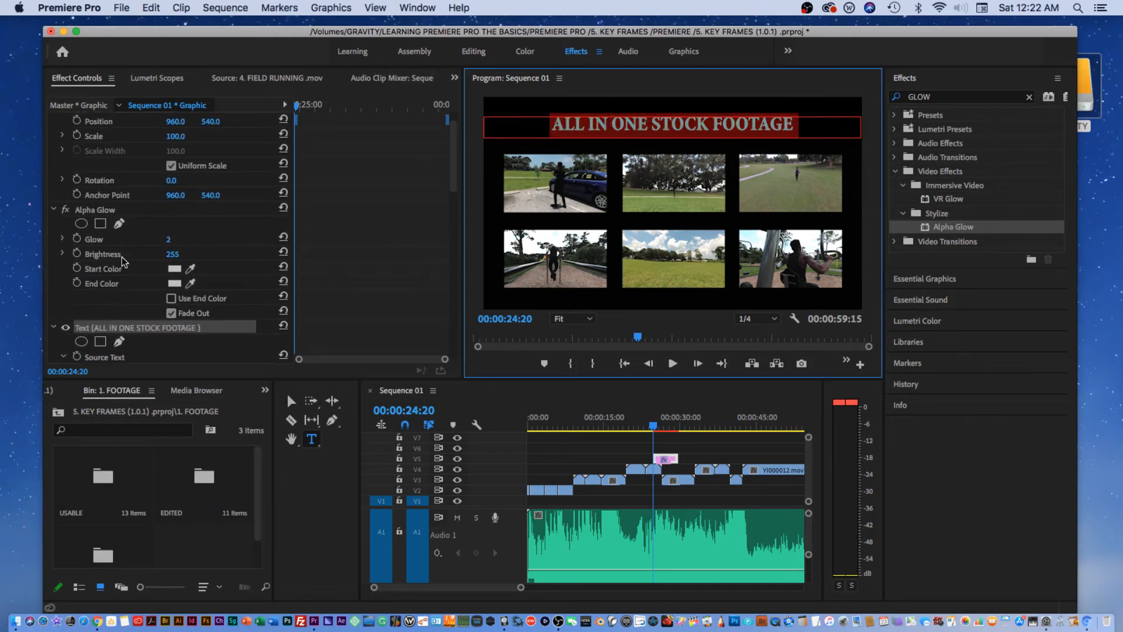
left_click_drag(168, 239, 179, 239)
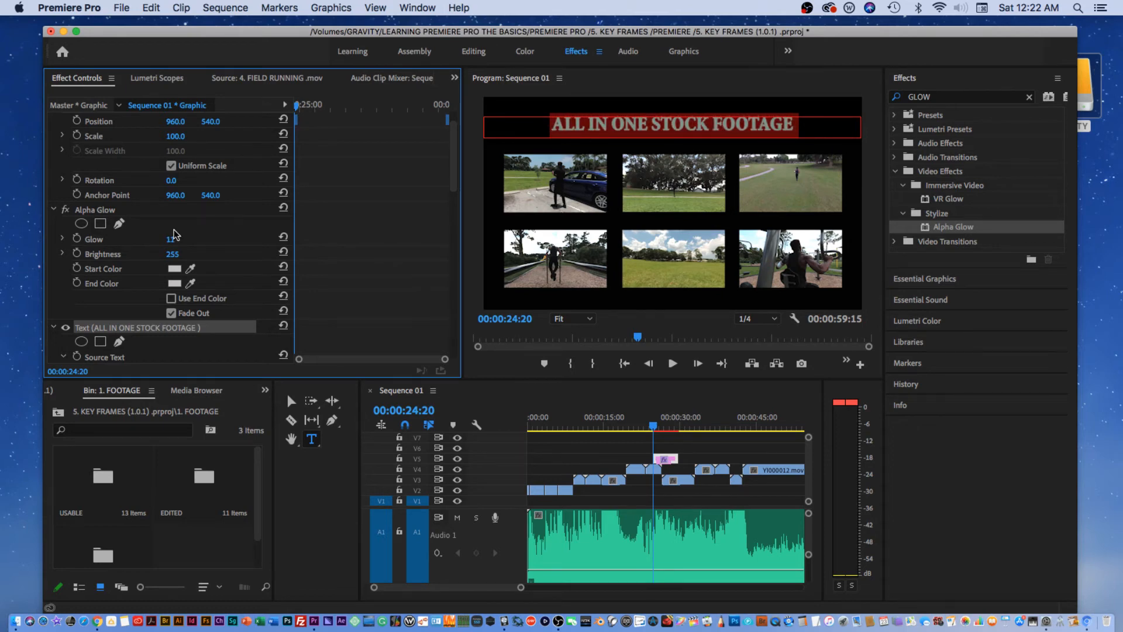
left_click(588, 126)
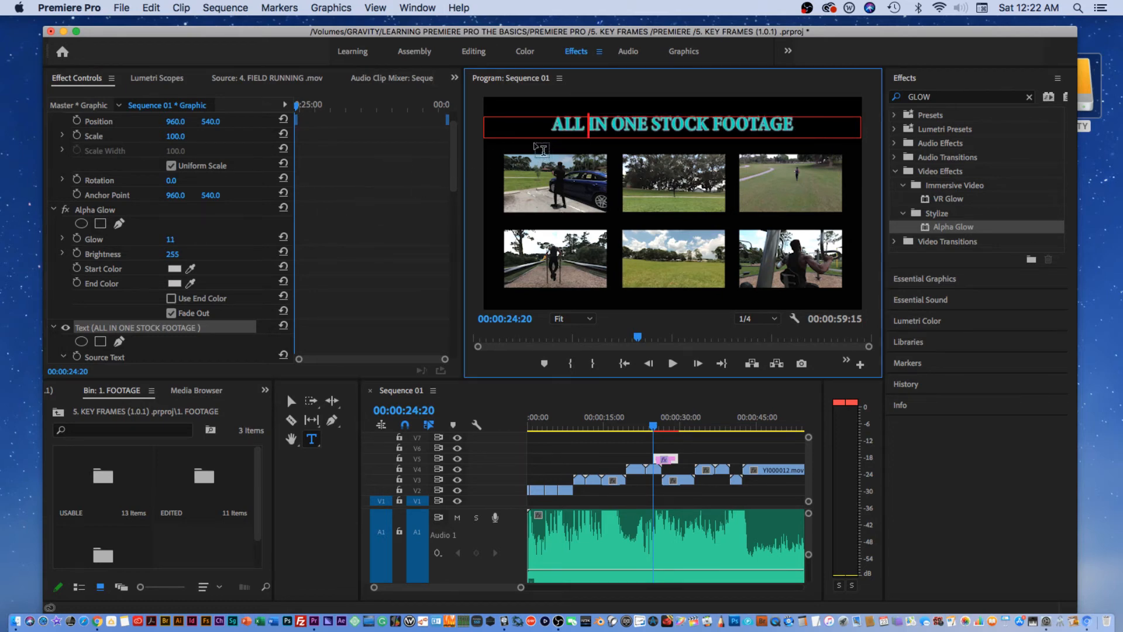
At 00:00:25:08, give the title text a teal fill and zoom the timeline around the clip.
left_click_drag(375, 104, 272, 114)
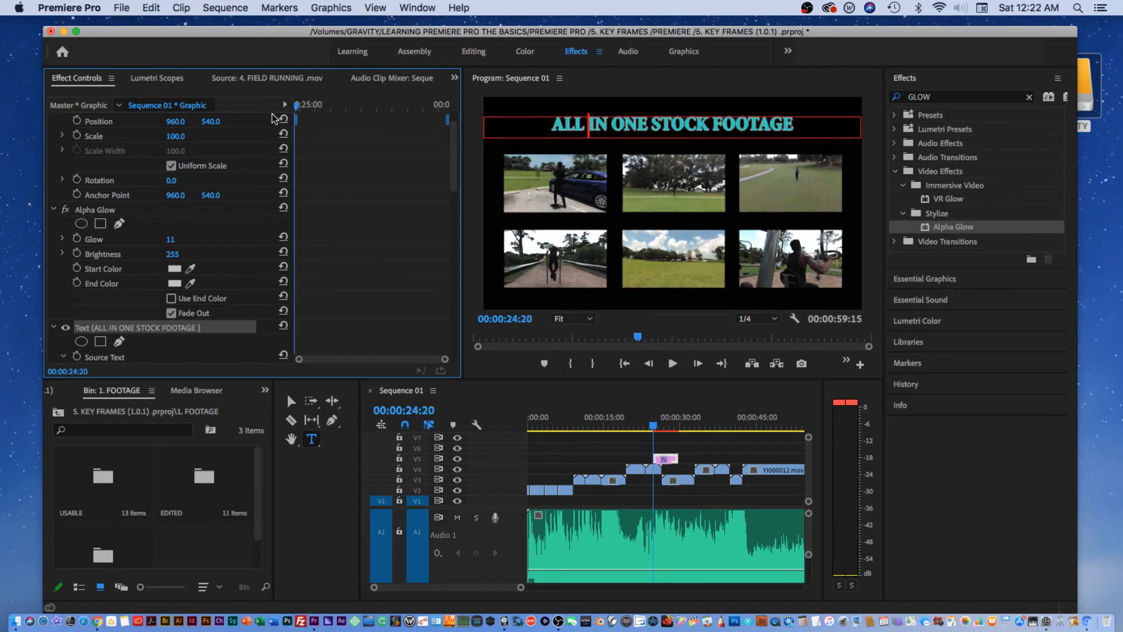
left_click(311, 108)
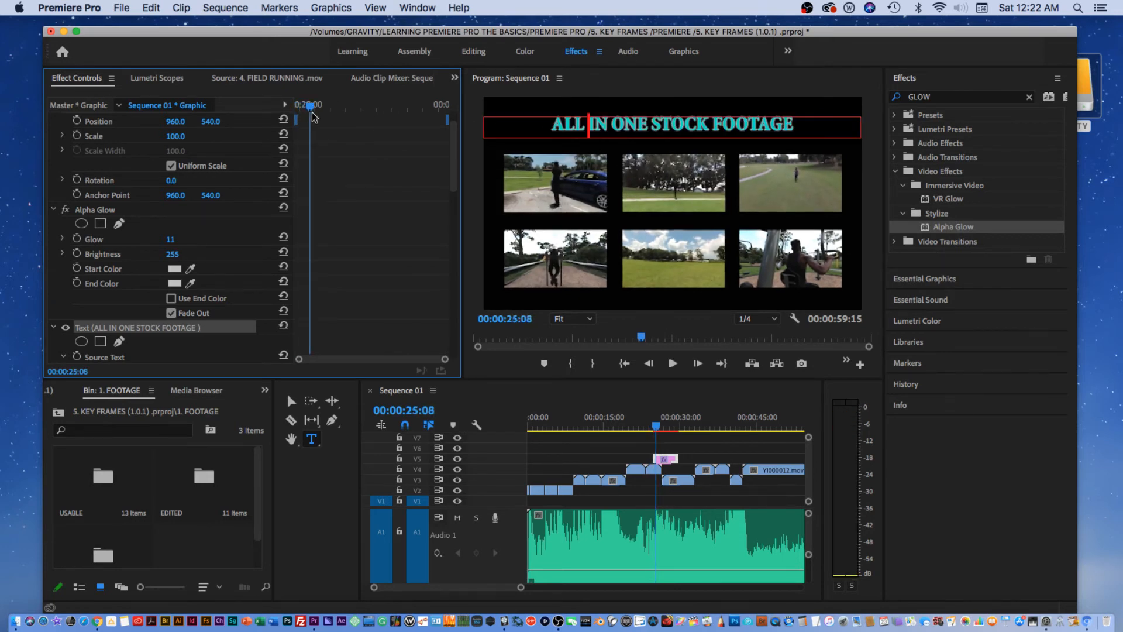
triple_click(601, 121)
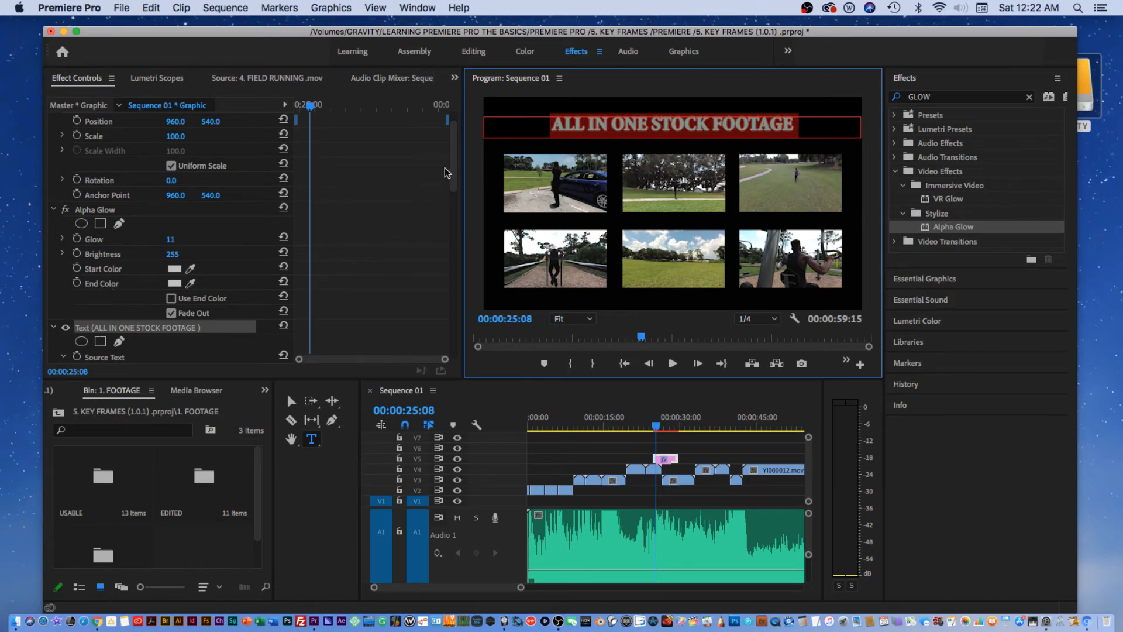
left_click_drag(453, 174, 474, 230)
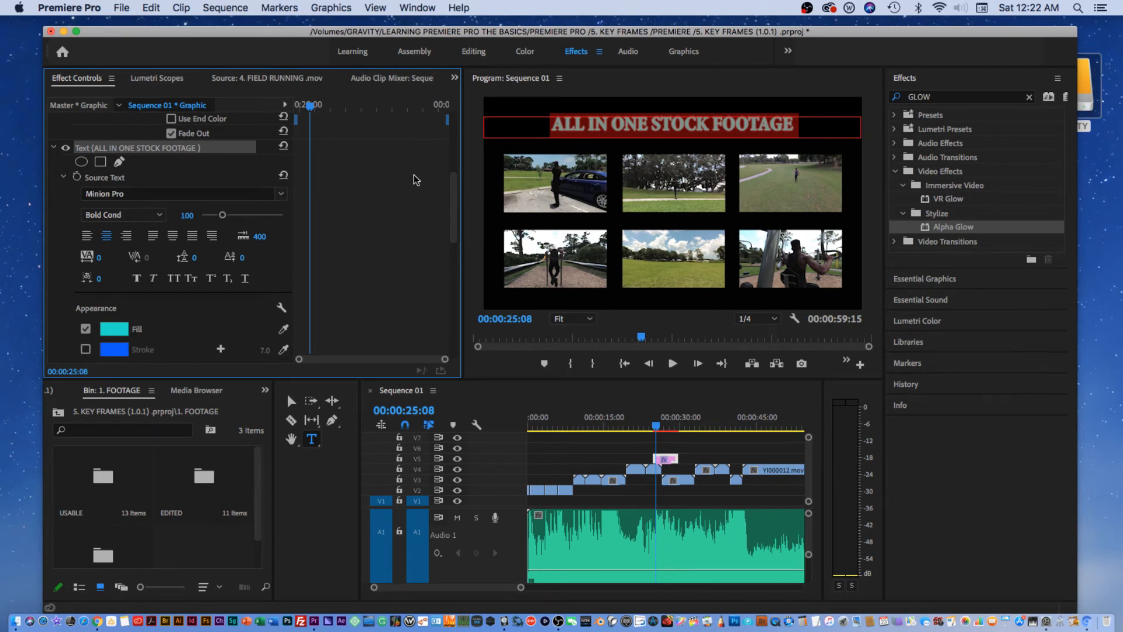
left_click_drag(455, 192, 448, 195)
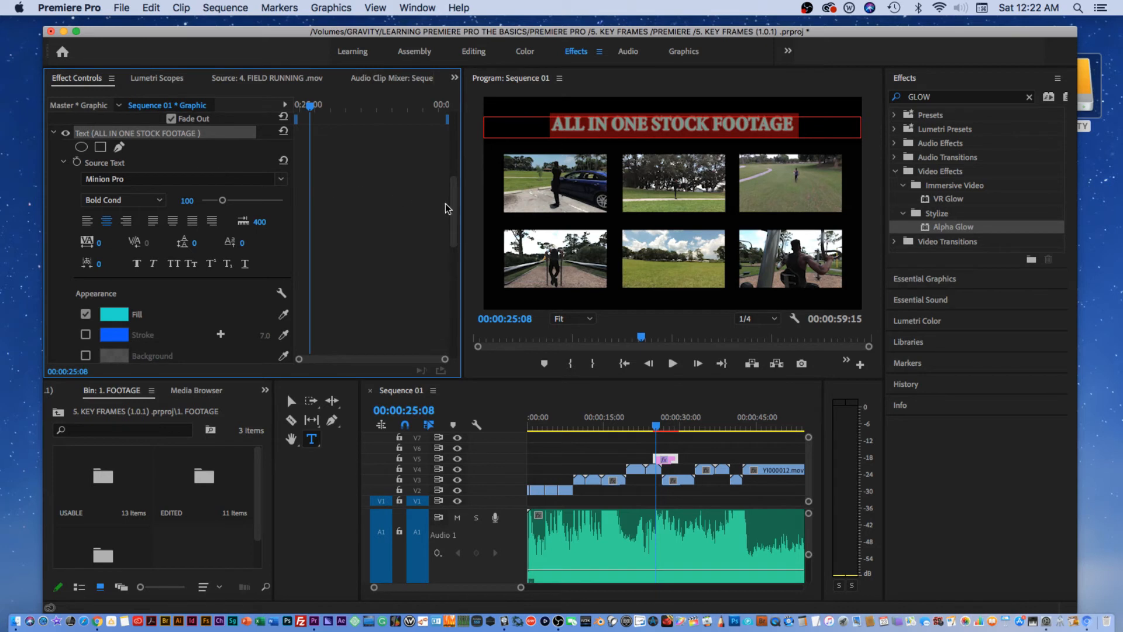
left_click_drag(451, 204, 454, 240)
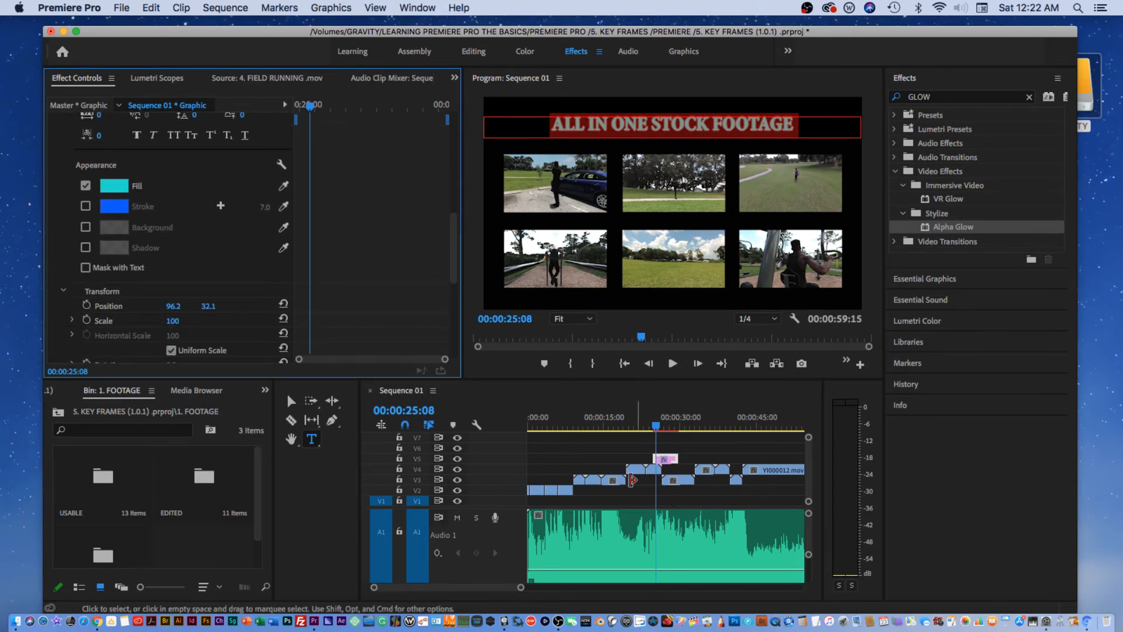
left_click_drag(521, 587, 494, 585)
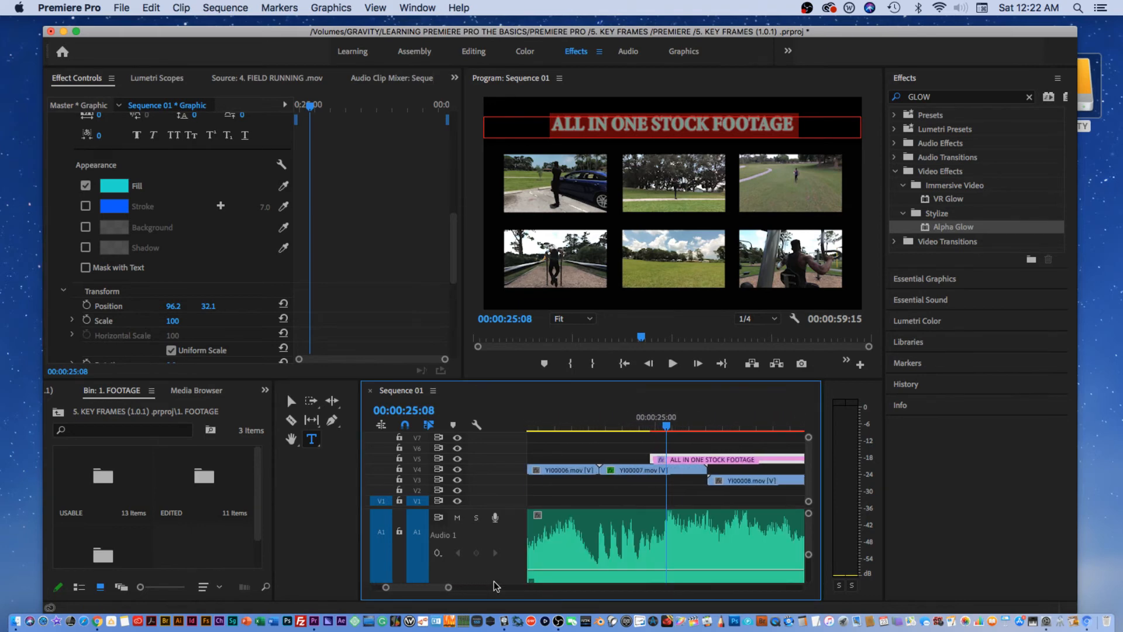
Preview the title's glow from 24:17, then render the sequence for smooth playback.
left_click_drag(664, 426, 651, 460)
left_click(625, 427)
key("space")
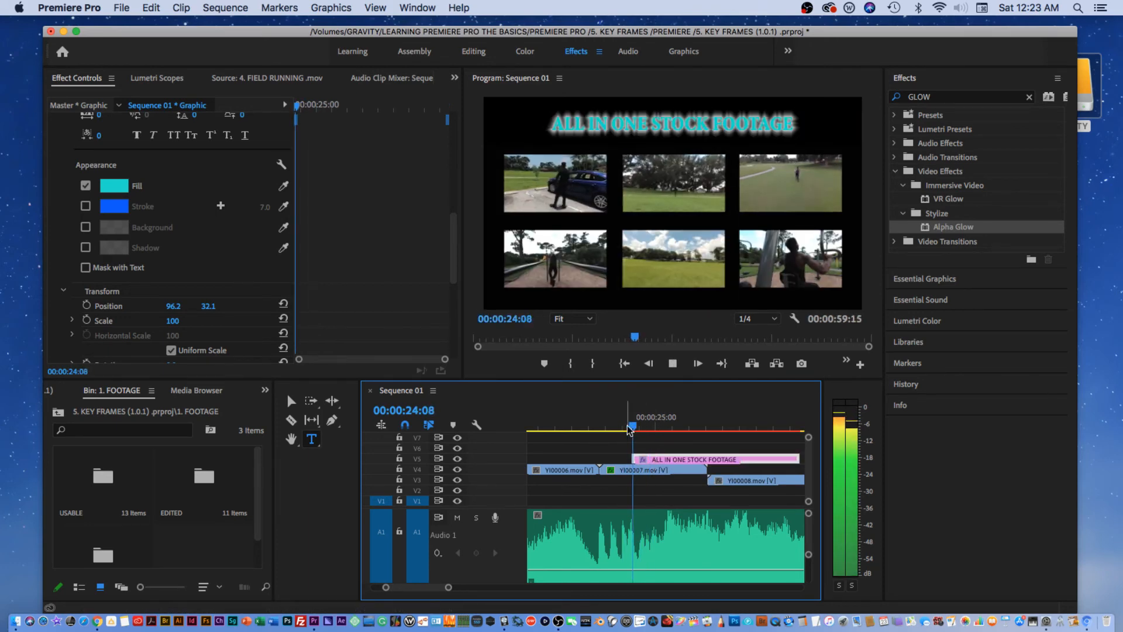
key("space")
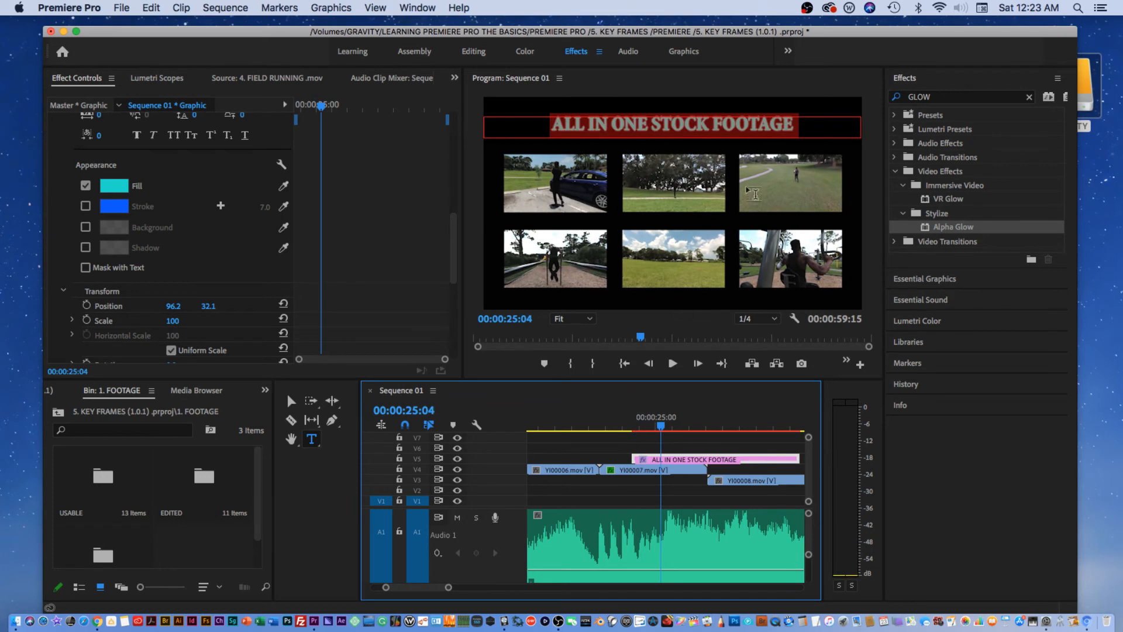
left_click(755, 110)
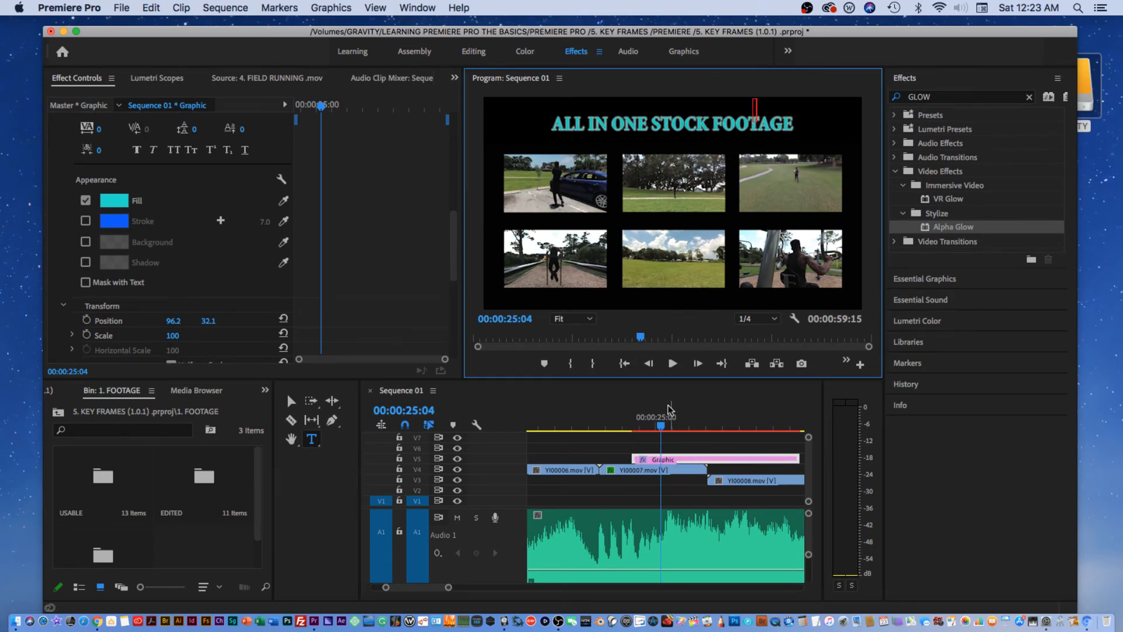
left_click(645, 423)
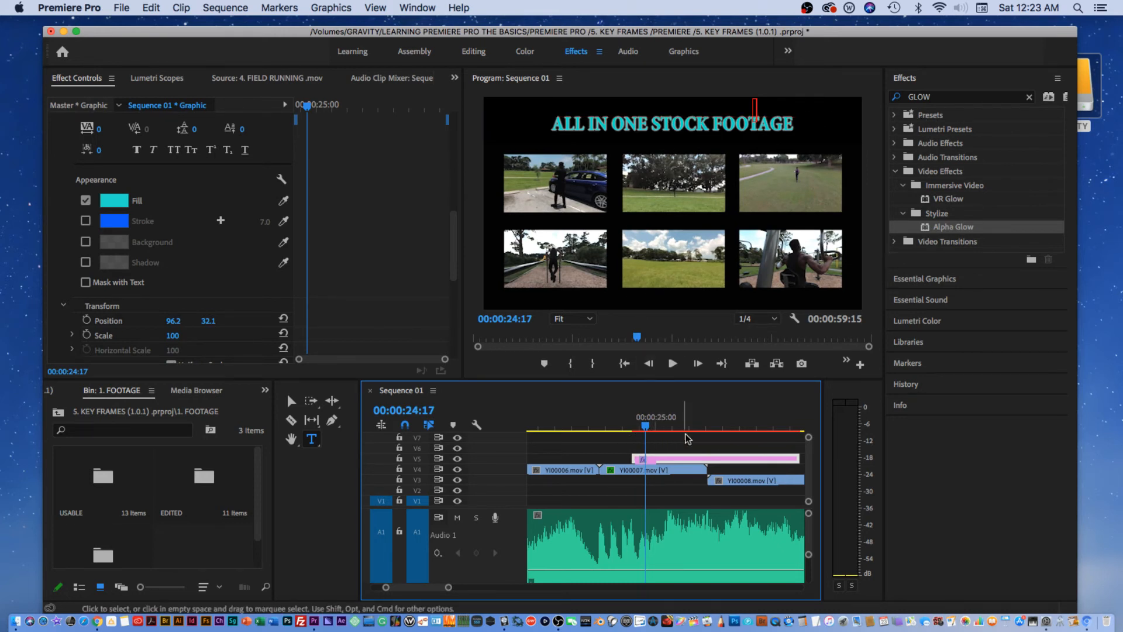
scroll(807, 450, "up", 2)
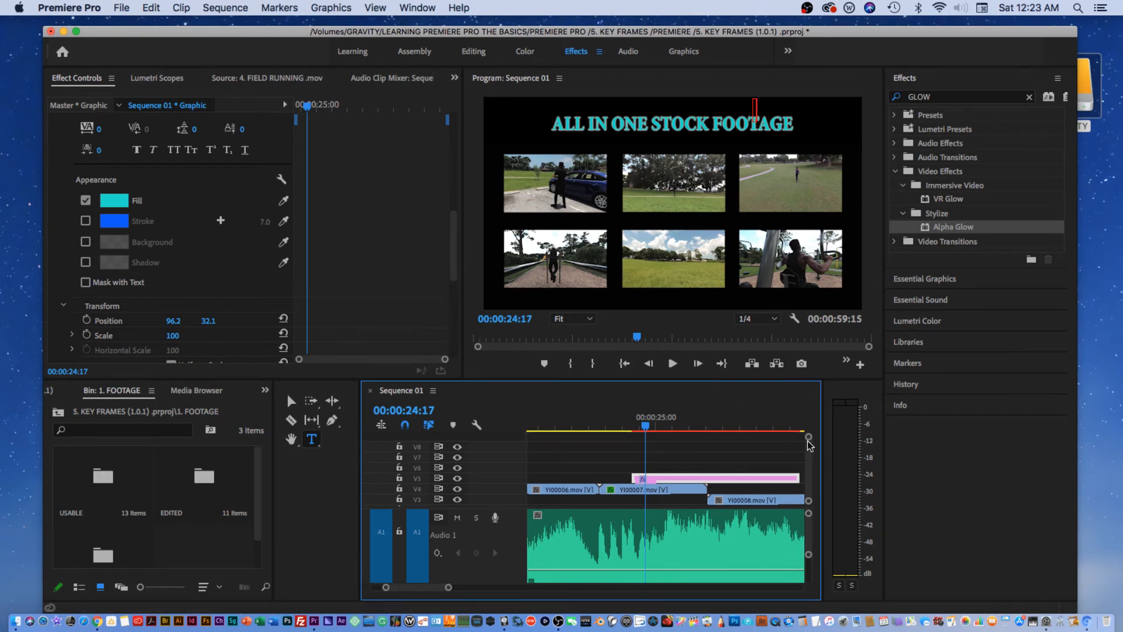
mouse_move(808, 442)
left_mouse_down()
mouse_move(810, 458)
mouse_move(805, 438)
left_mouse_up()
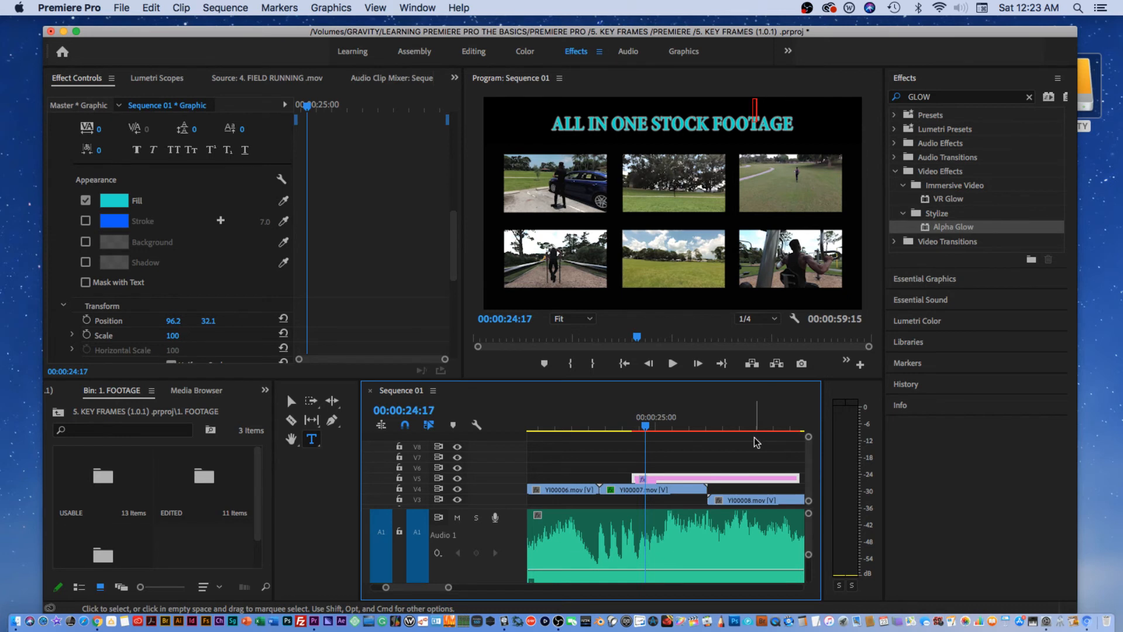
key("Return")
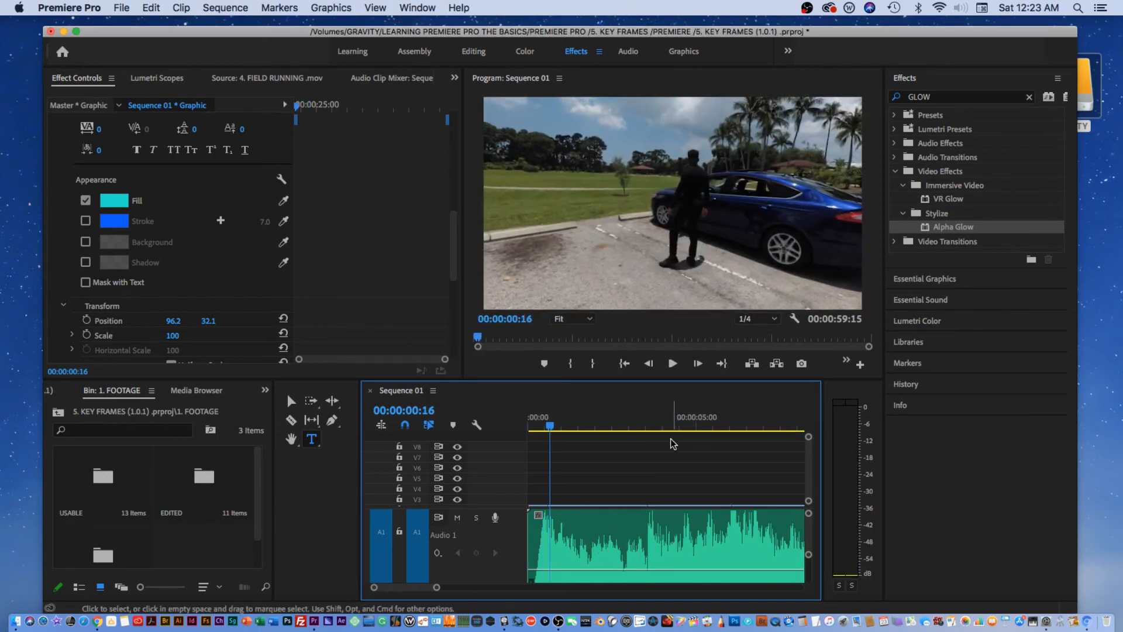
Play back the title section from 00:00:25 to review it.
left_click_drag(416, 588, 429, 588)
left_click(615, 430)
key("space")
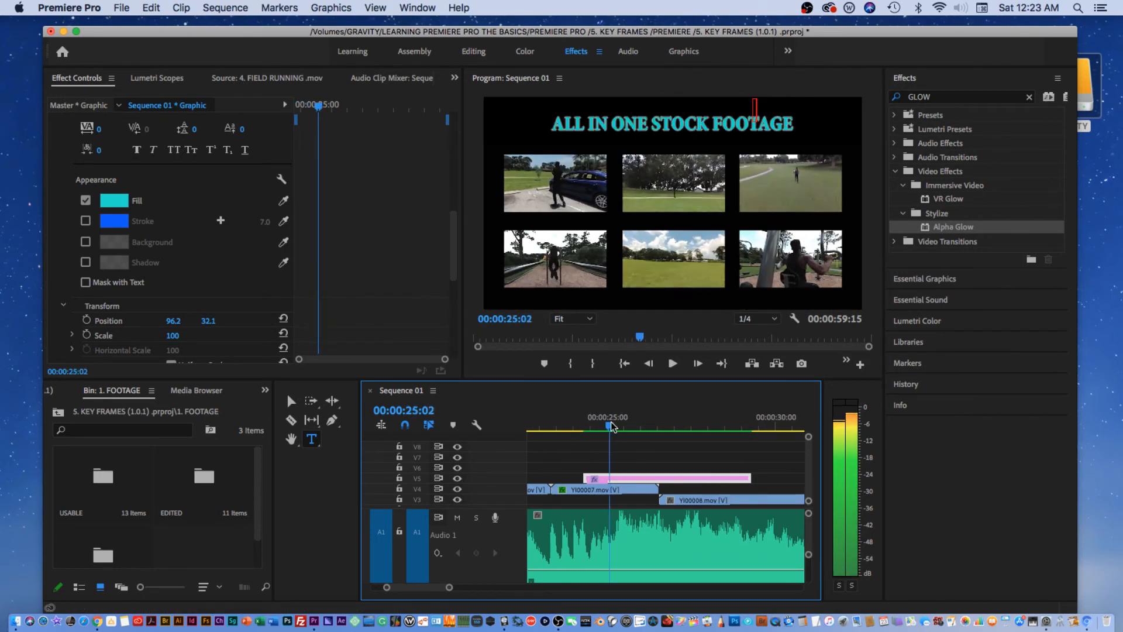
key("space")
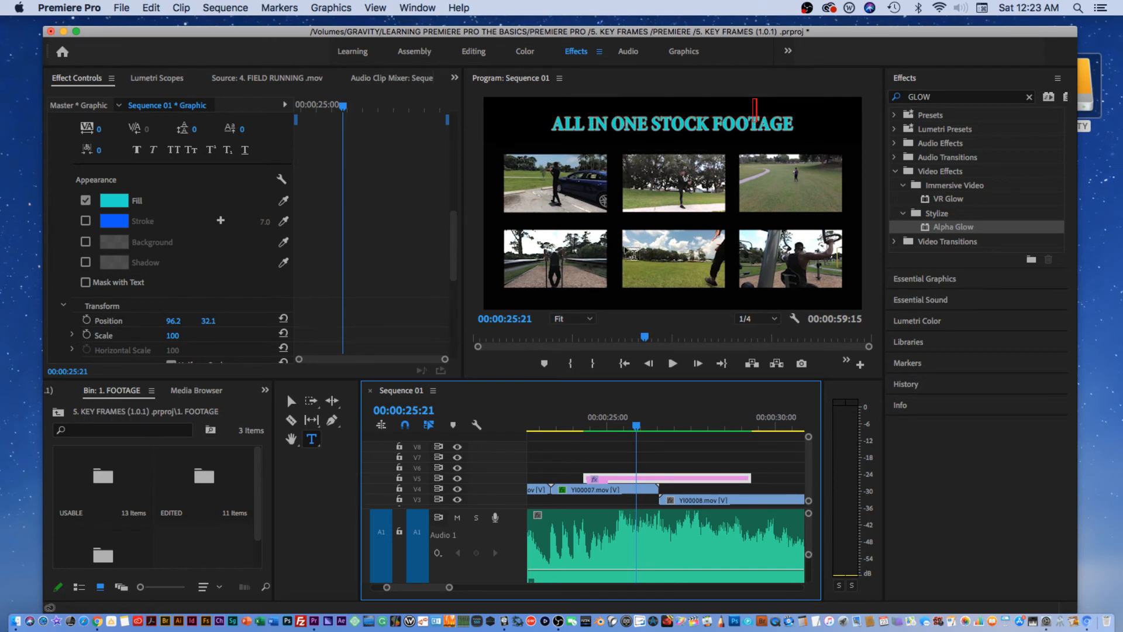
left_click(831, 124)
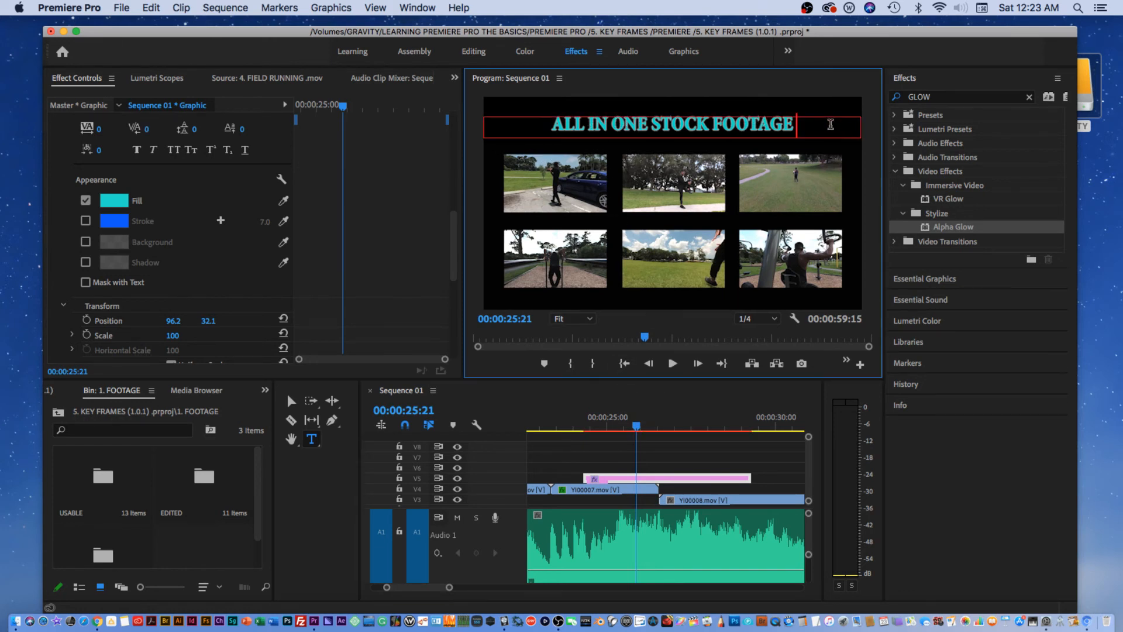
left_click(629, 451)
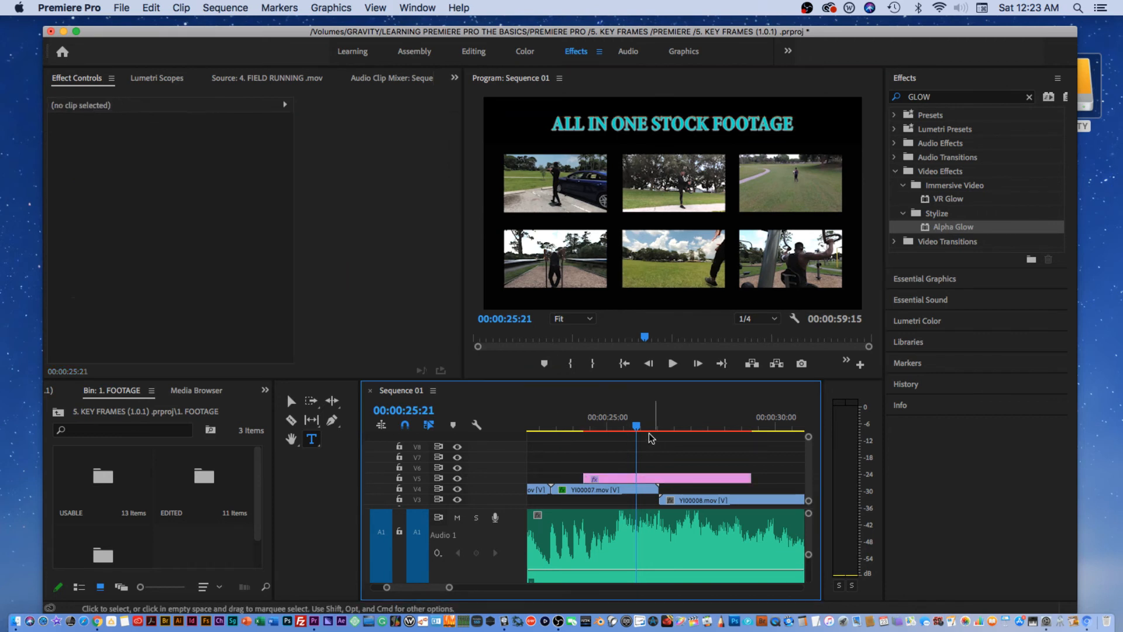
key("space")
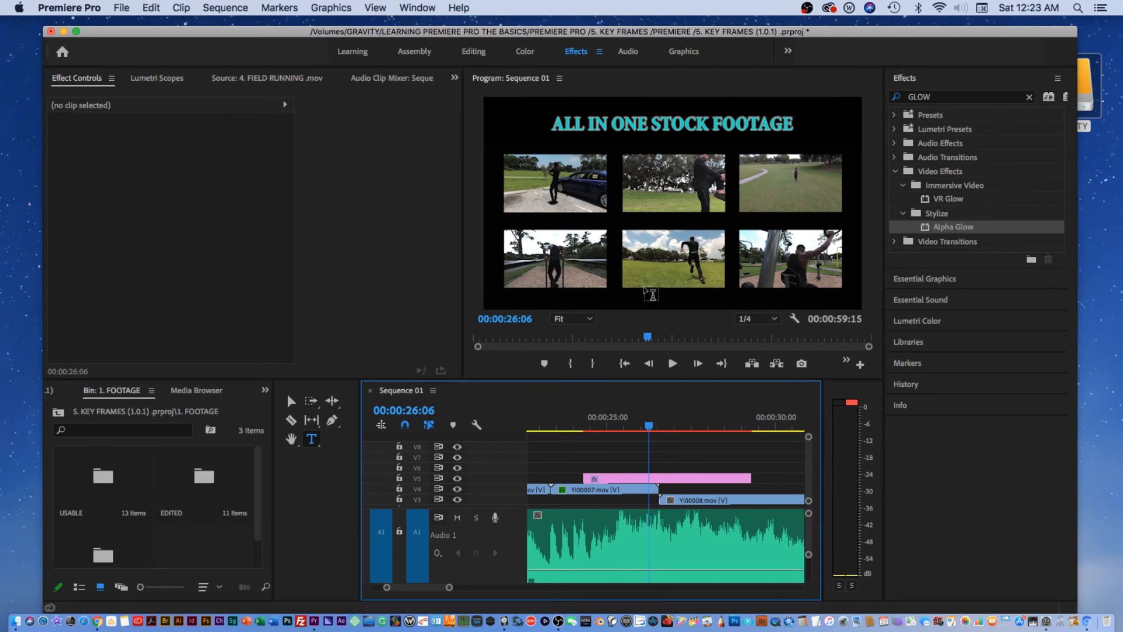
Trim the title clip's end back to where YI00008.mov begins and replay it.
left_click_drag(650, 427, 688, 427)
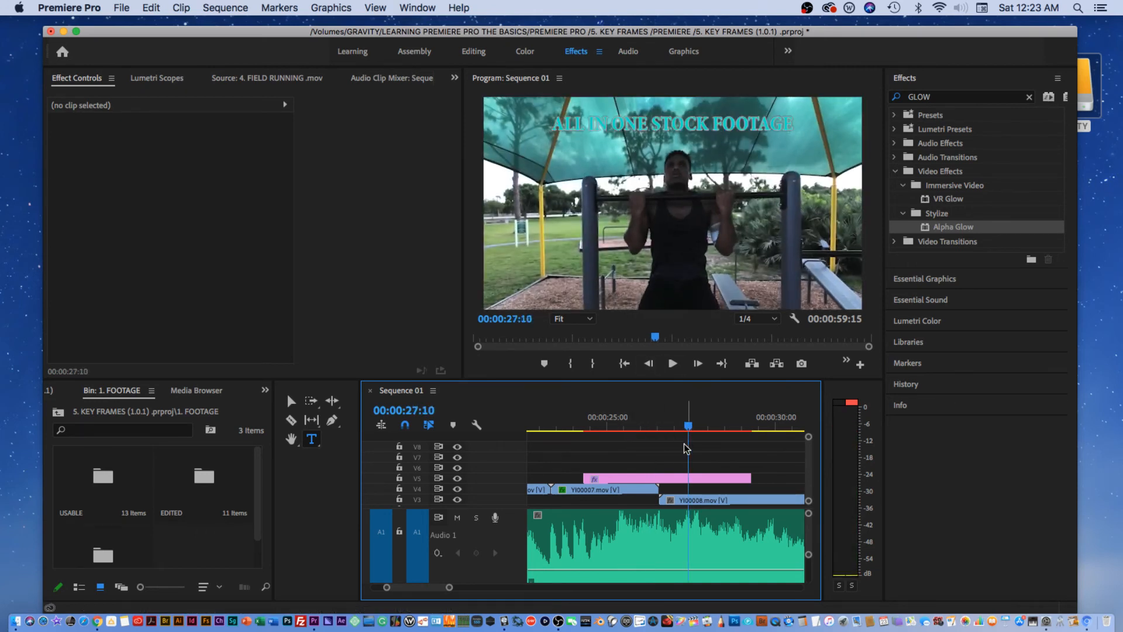
left_click_drag(754, 475, 655, 476)
left_click_drag(648, 428, 559, 426)
key("space")
key("space")
key("space")
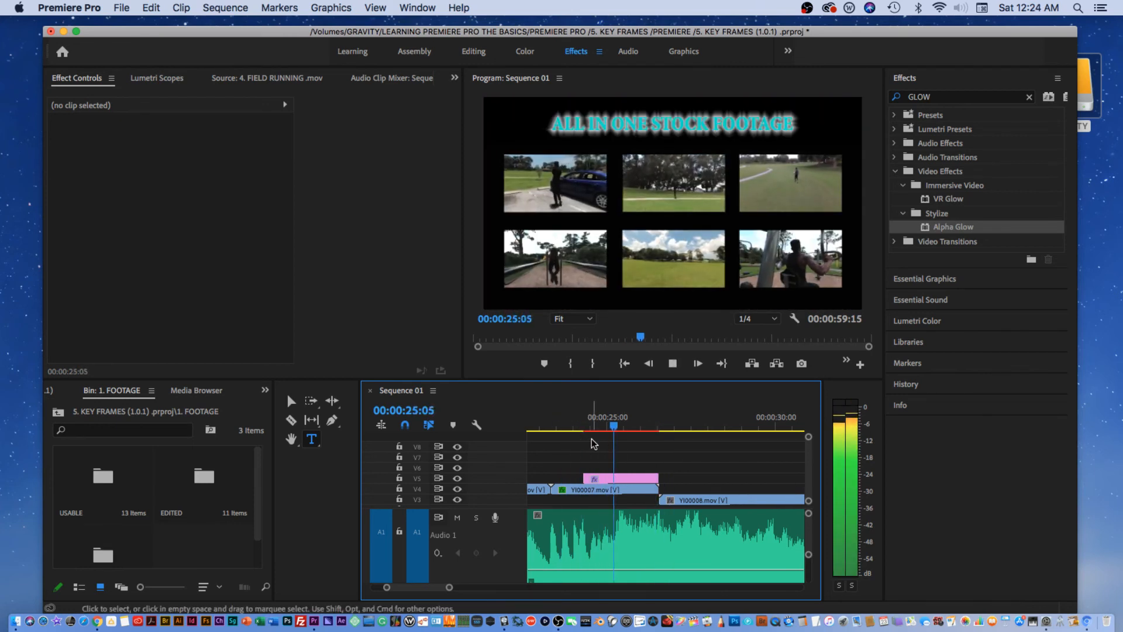
key("space")
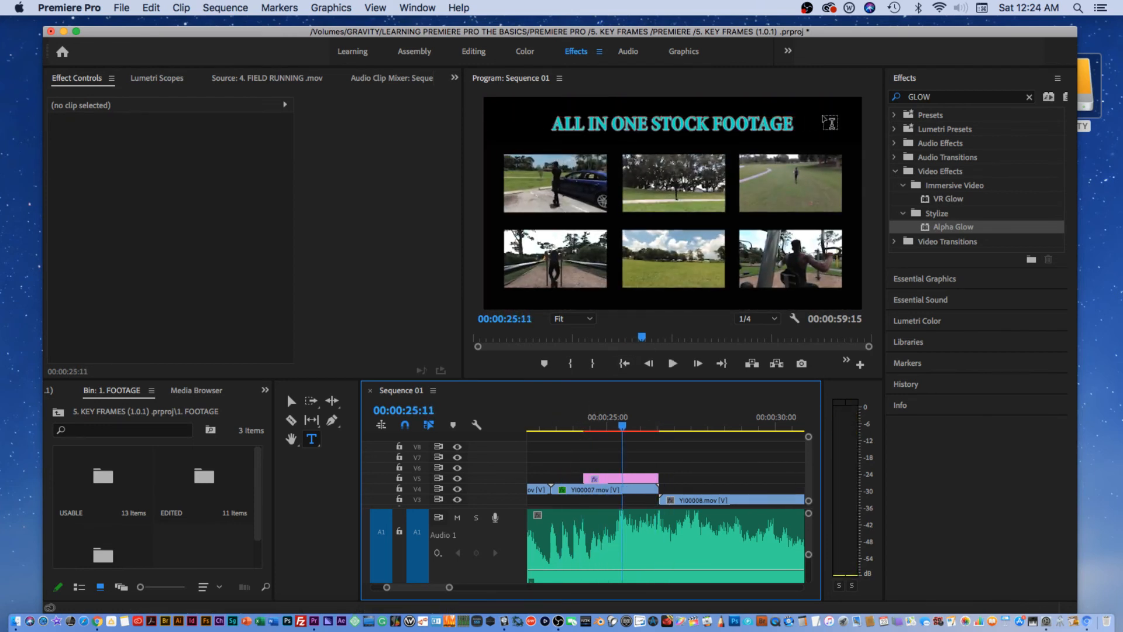
Append '+ SERIES' after FOOTAGE in the title and check it from 00:00:24:22.
left_click(795, 122)
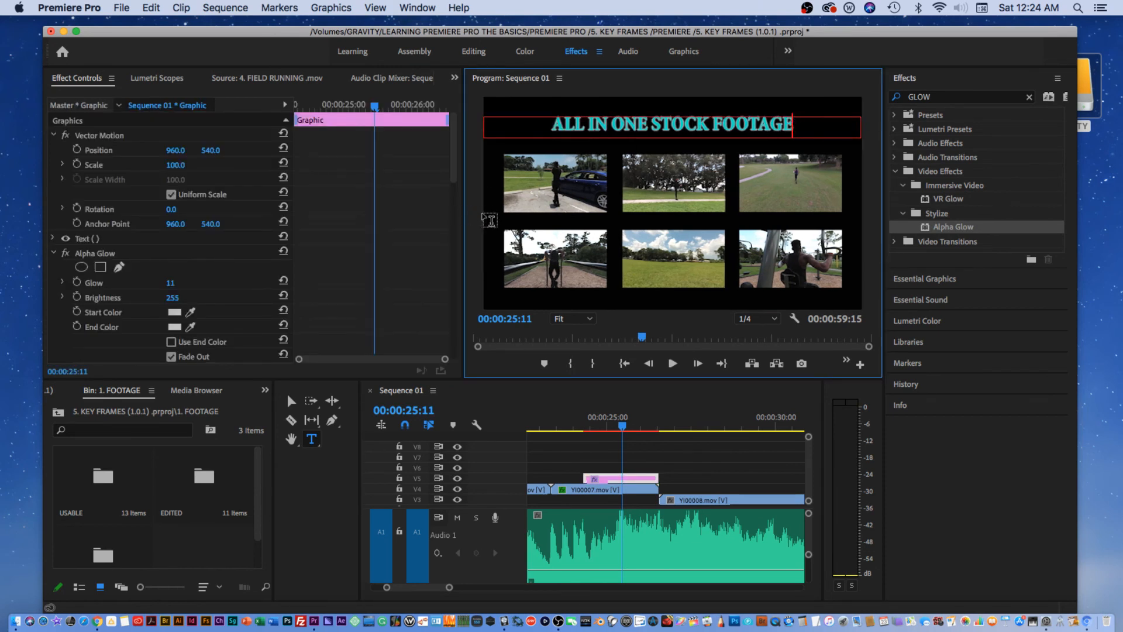
type("+ SER")
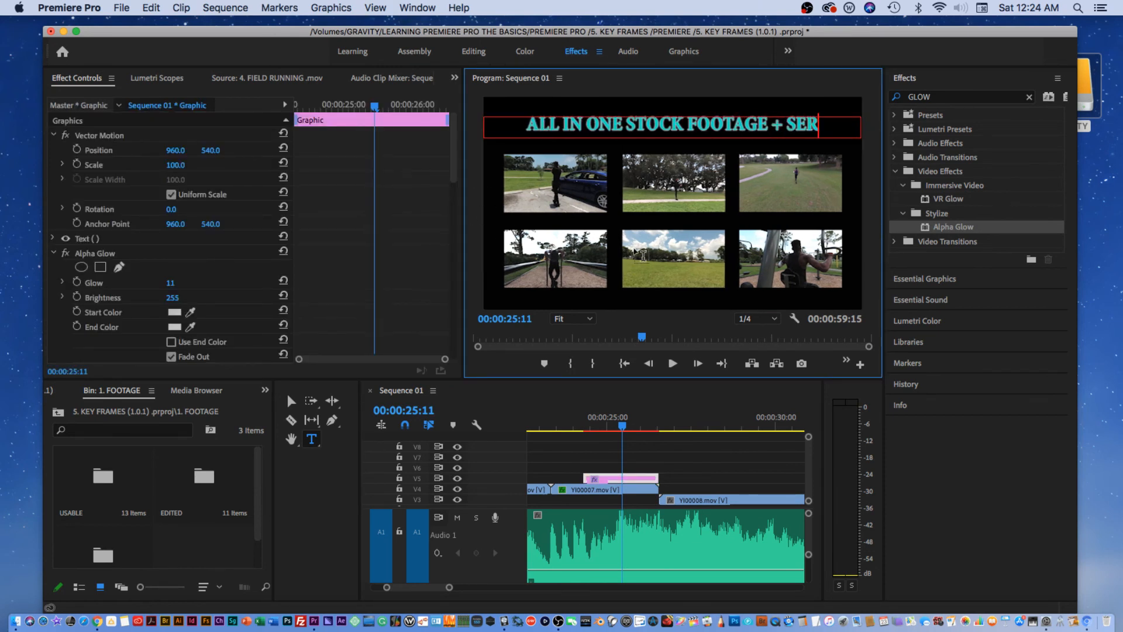
type("IES")
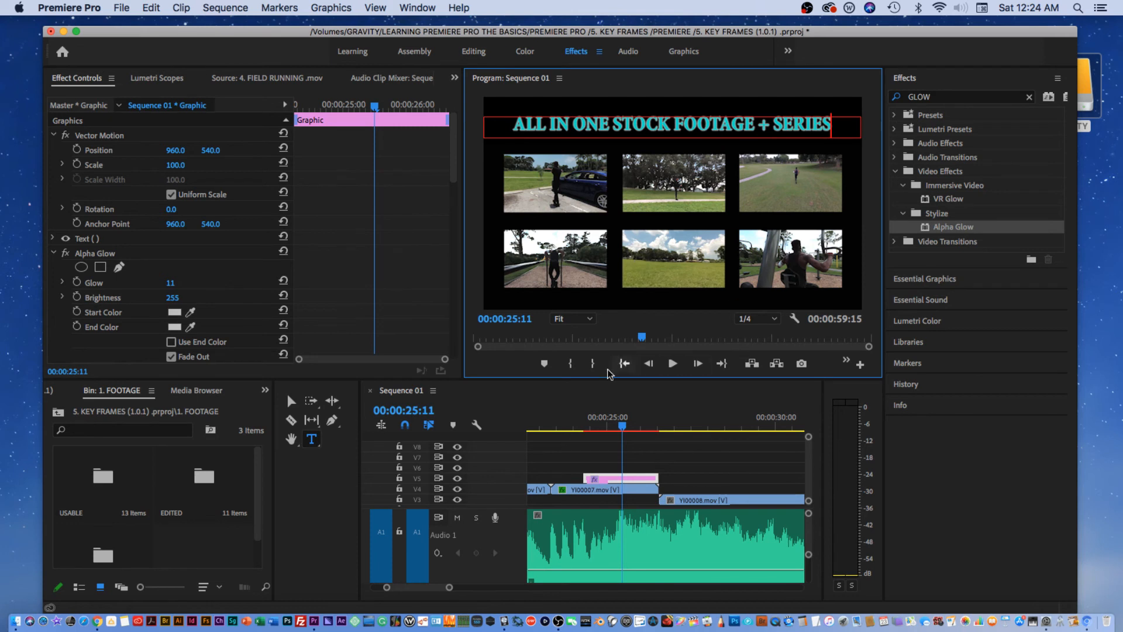
left_click_drag(625, 423, 617, 427)
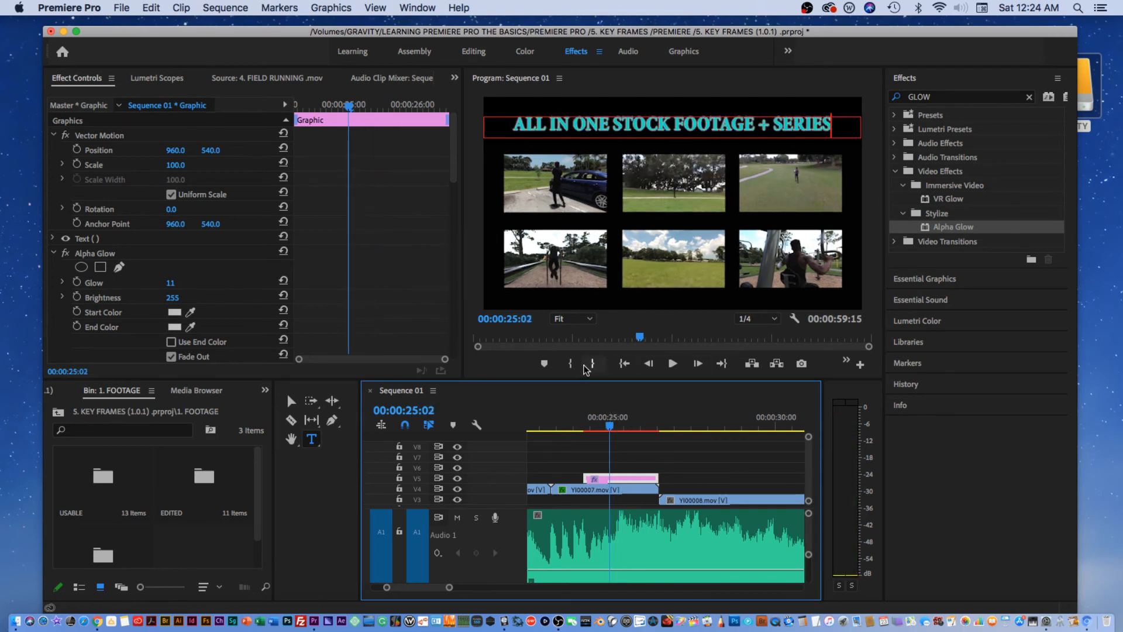
left_click_drag(615, 430, 603, 433)
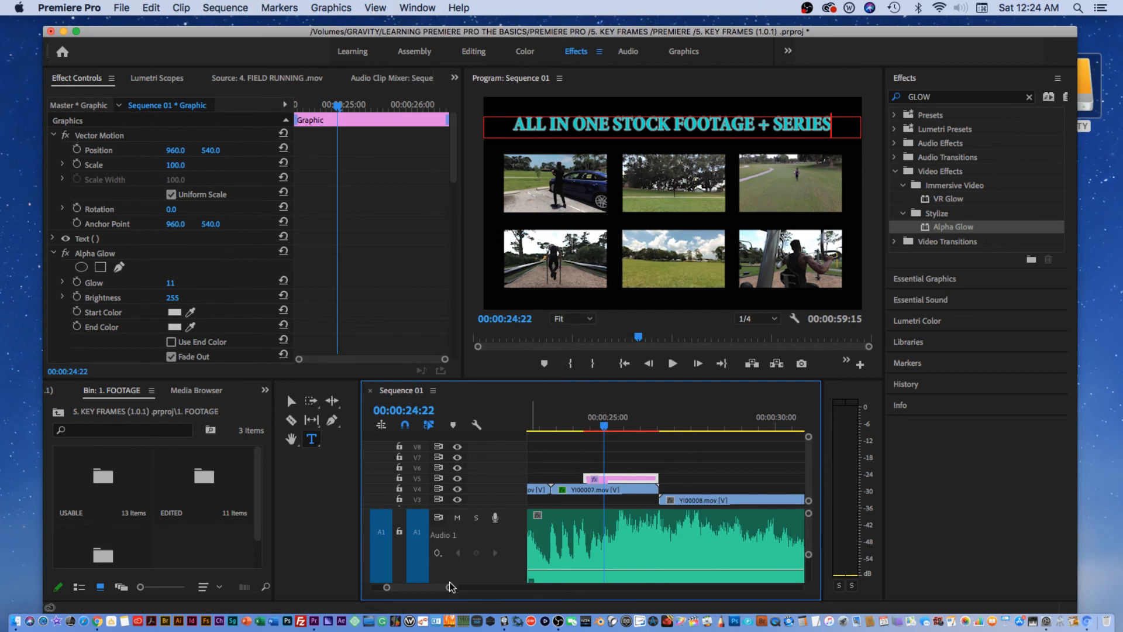
Render the sequence and play the '+ SERIES' title from 00:00:24:11.
left_click_drag(451, 587, 483, 587)
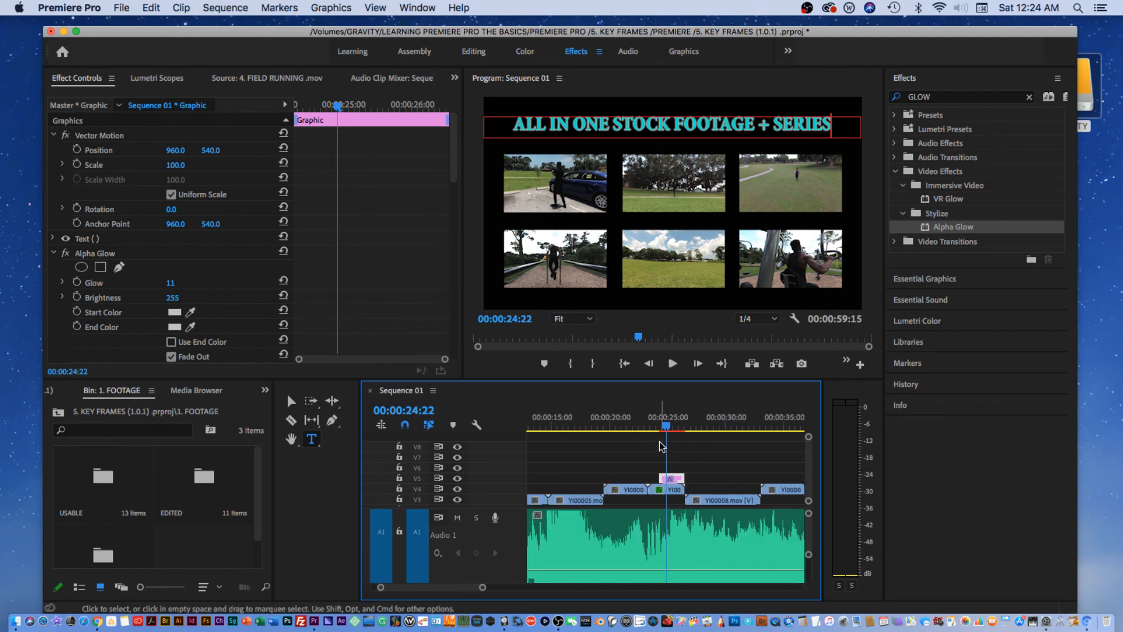
key("Return")
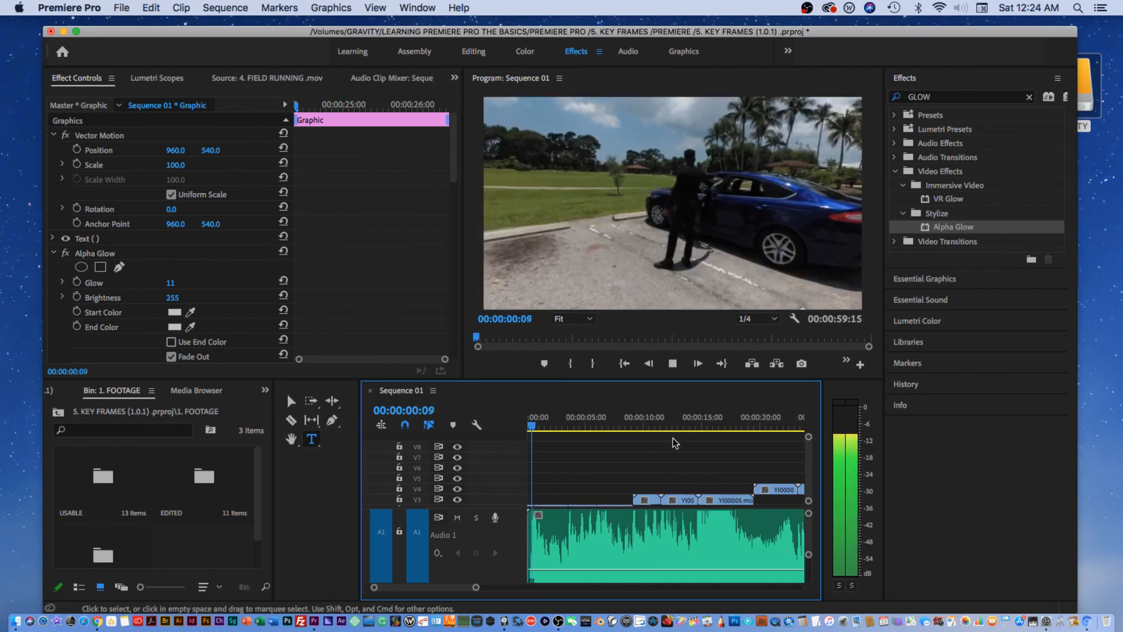
key("space")
left_click_drag(468, 593, 554, 593)
left_click(599, 429)
key("space")
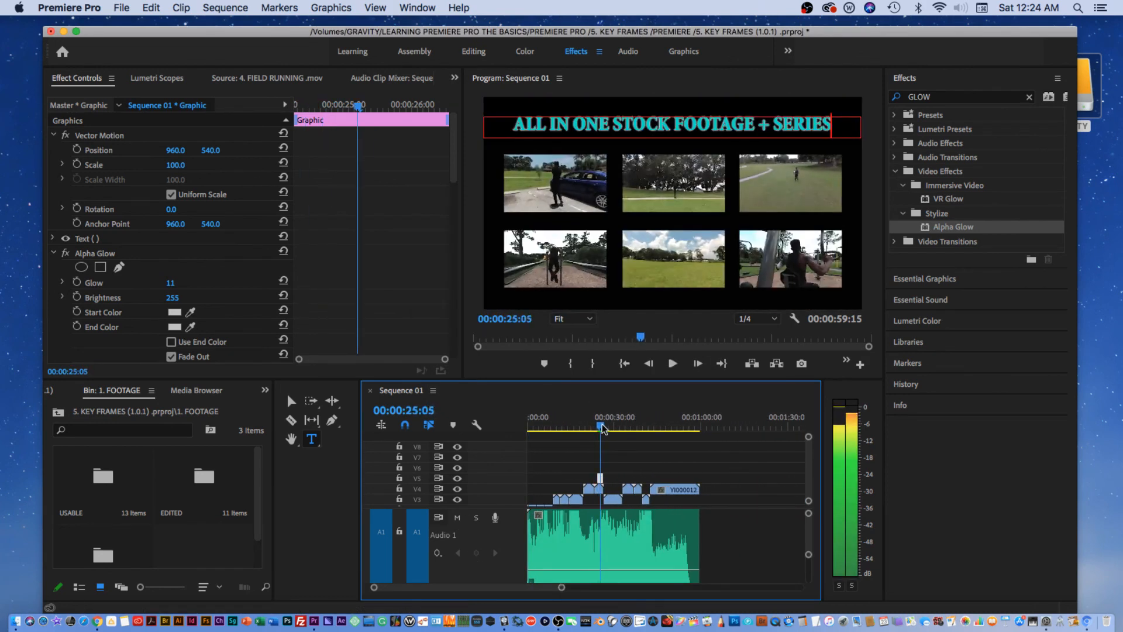
key("space")
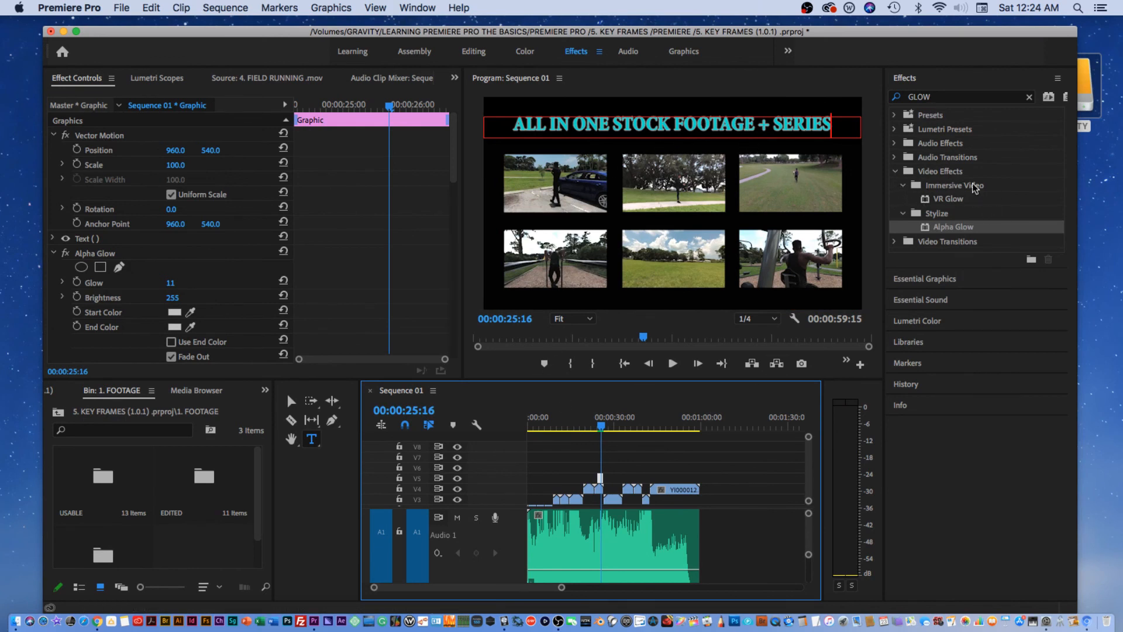
Collapse the Stylize, Immersive Video and Video Effects folders in the Effects panel.
left_click(904, 214)
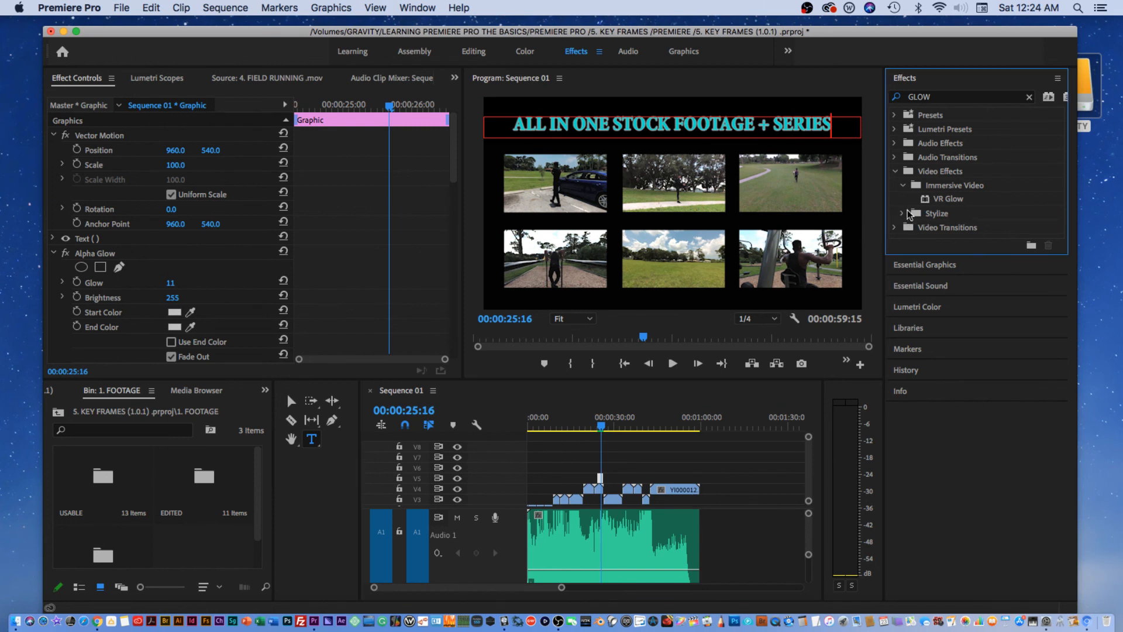
left_click(904, 186)
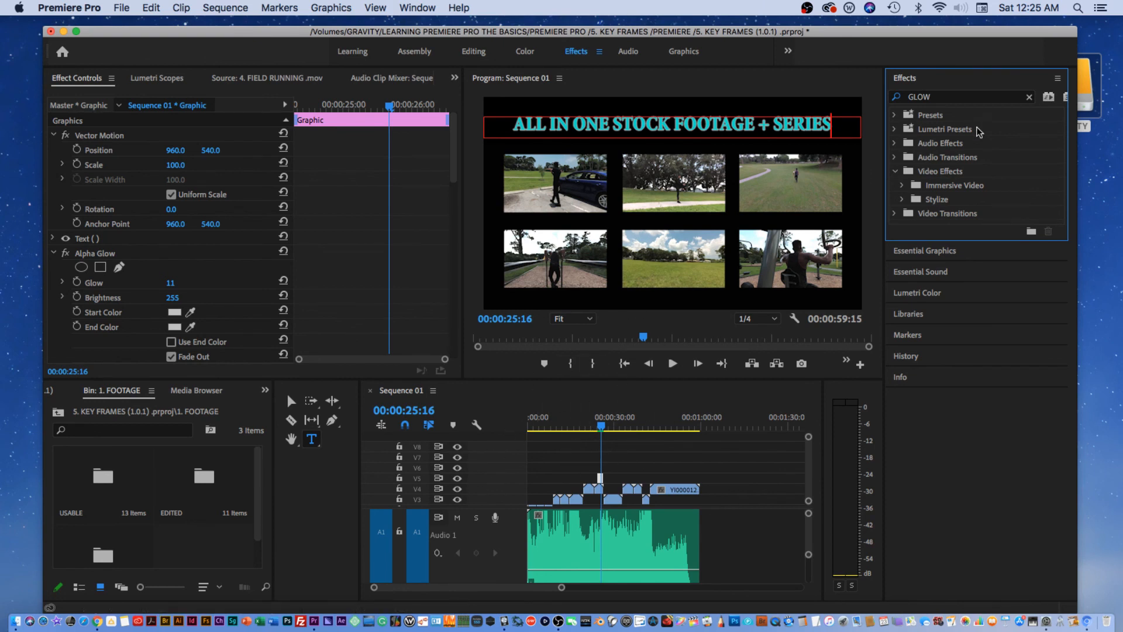
left_click(897, 175)
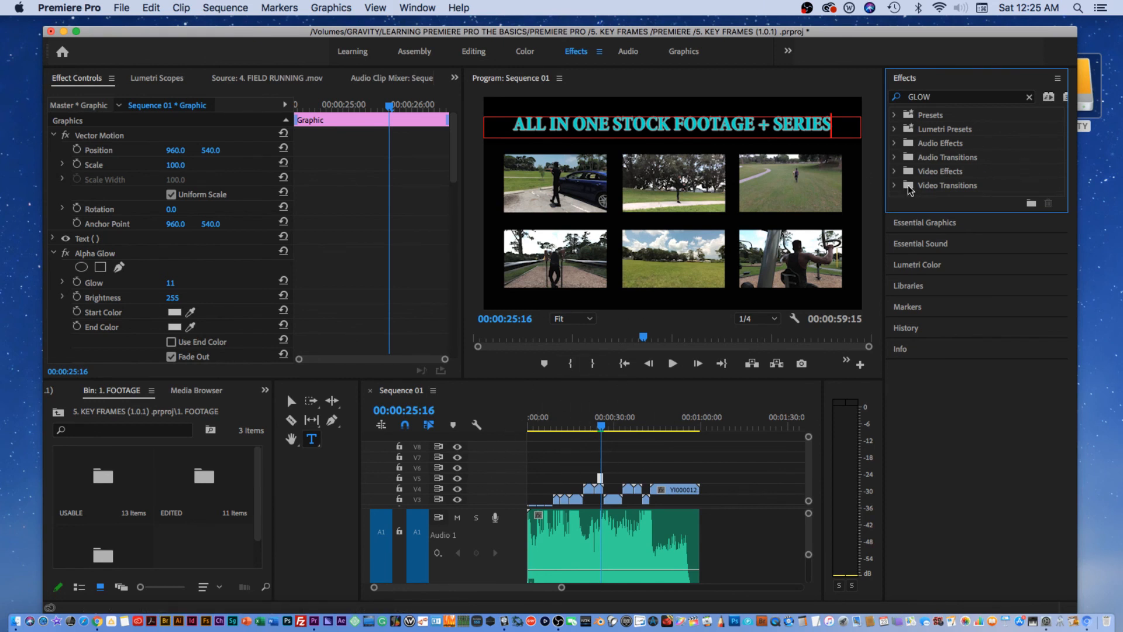